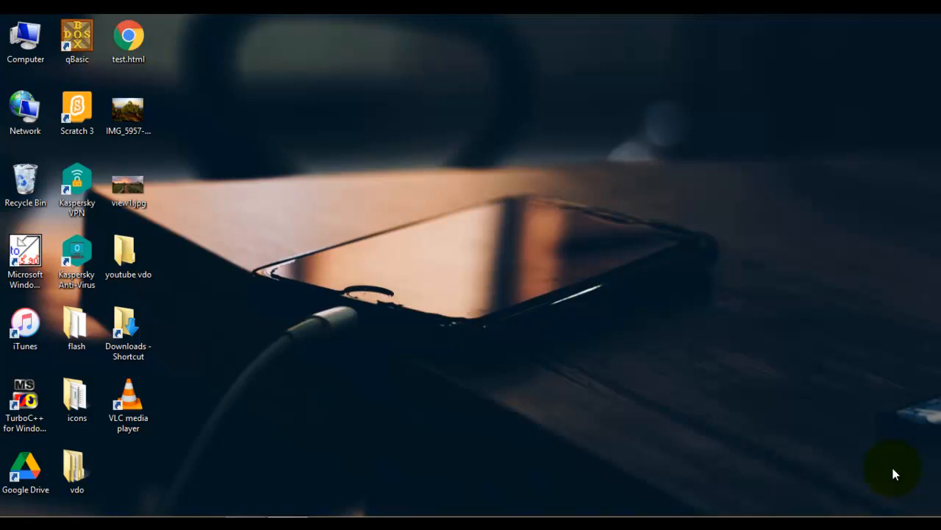
- Launch Excel from the Windows desktop and create a blank workbook
key(super+r)
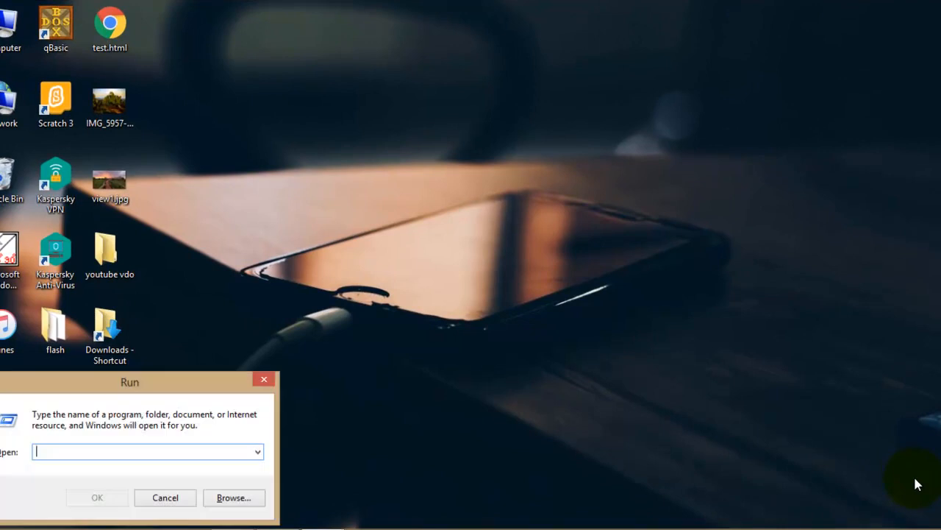
text(excel)
key(Return)
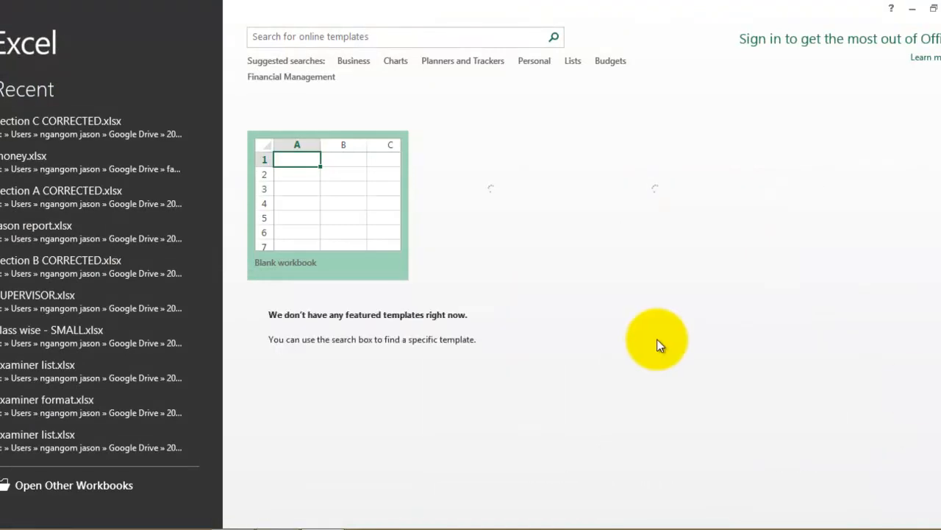
click(294, 210)
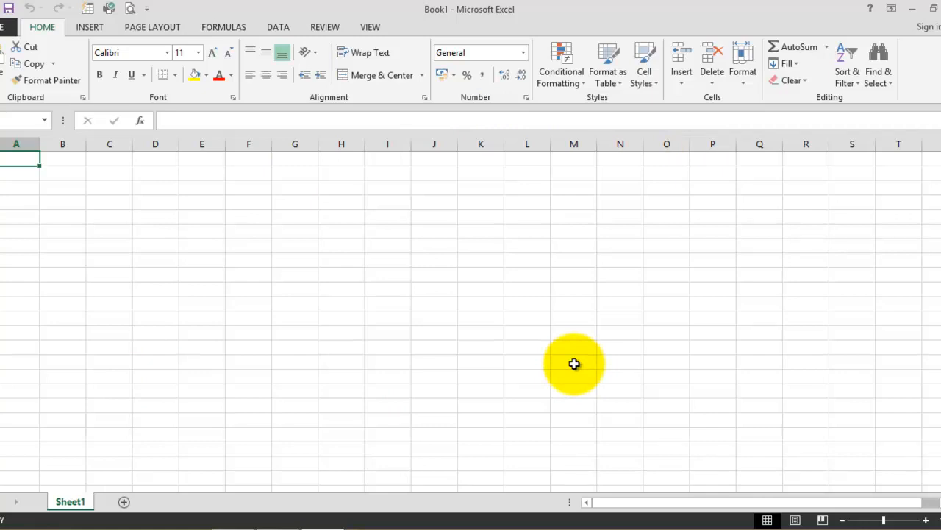
- Add two more worksheets, Sheet2 and Sheet3, to the workbook
click(124, 501)
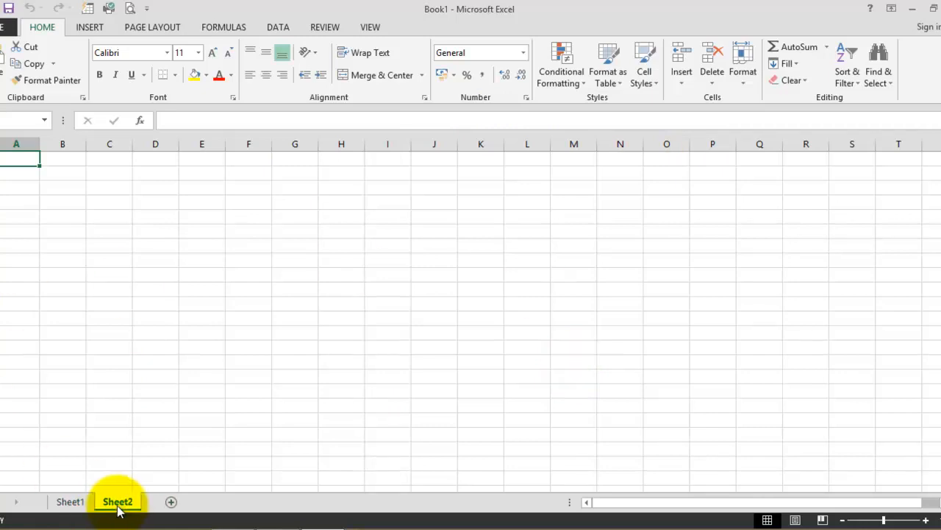
click(172, 502)
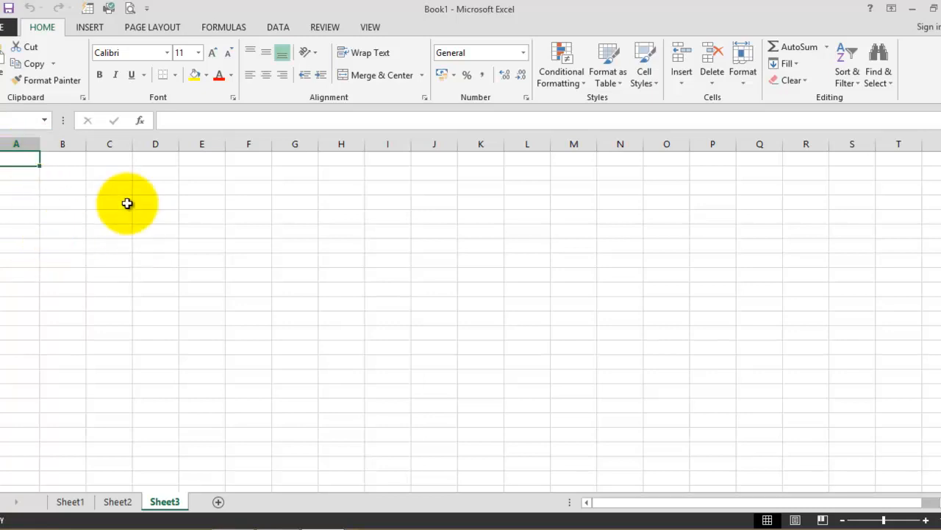
click(94, 189)
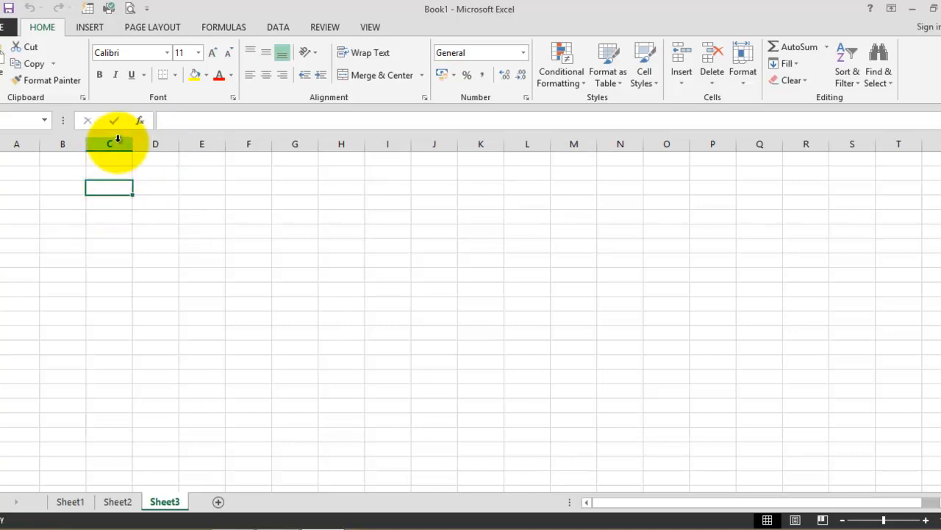
click(53, 199)
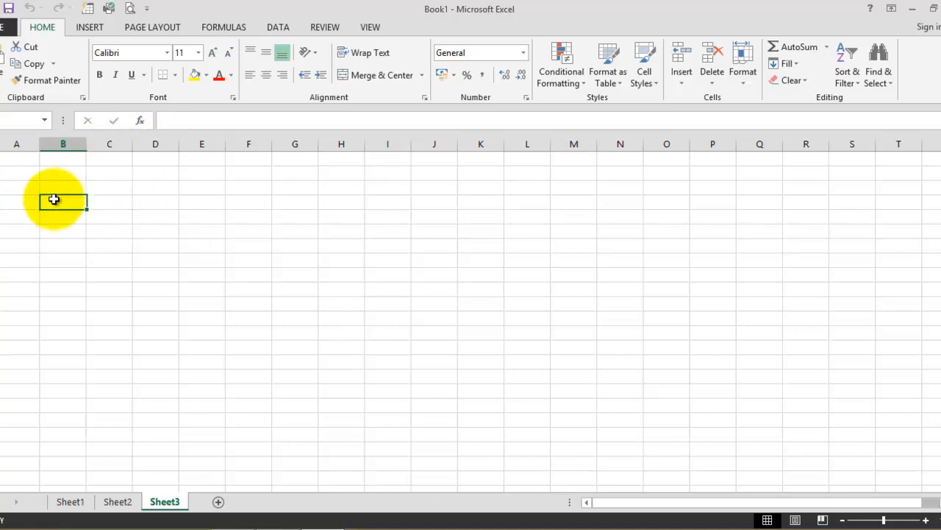
click(115, 205)
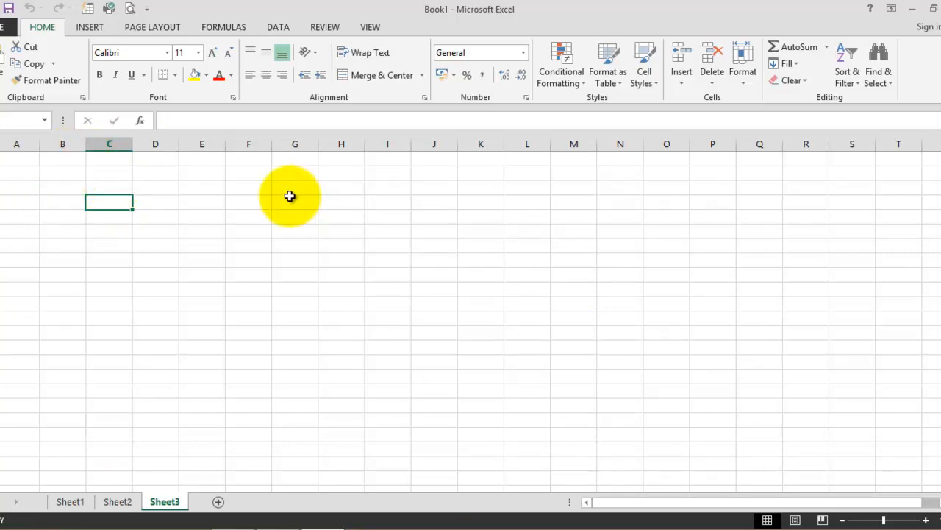
click(67, 187)
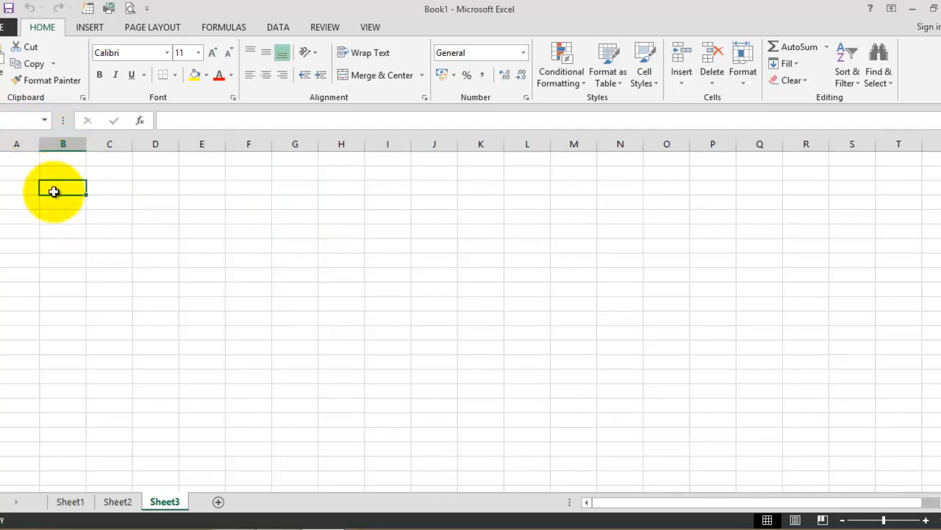
click(340, 274)
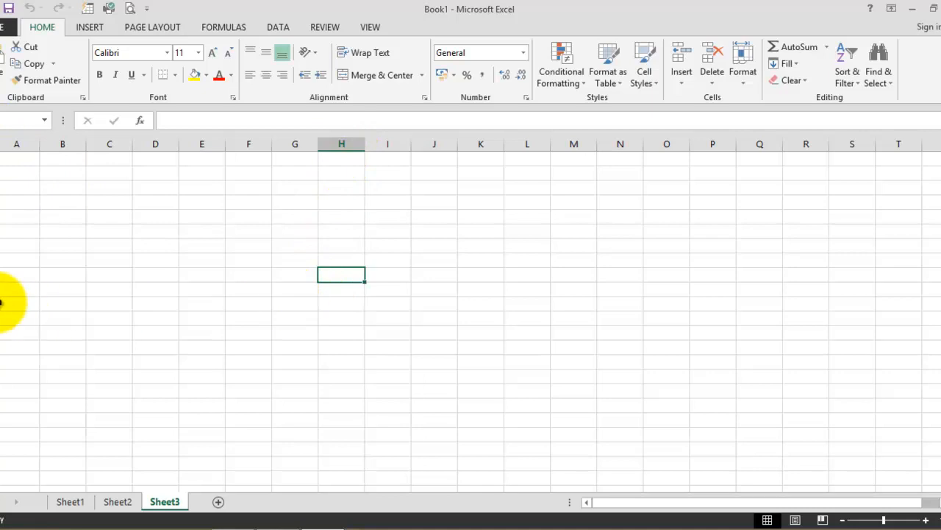
click(89, 229)
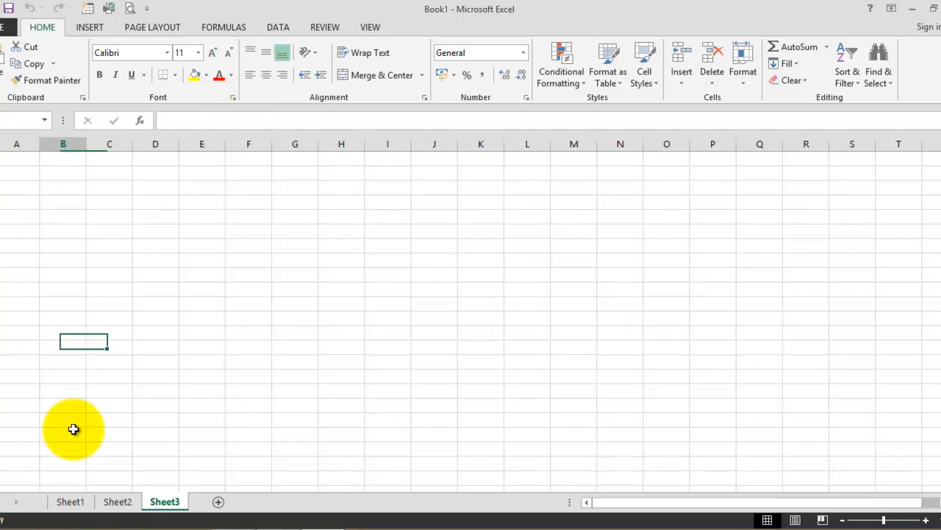
- Enter the sample text "juh" in cell D8 of Sheet1 and select that cell
click(70, 501)
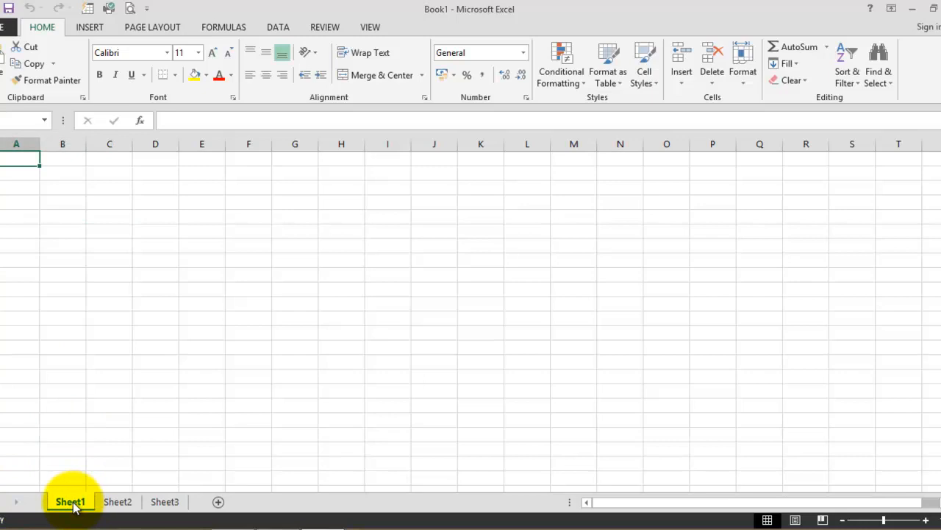
click(134, 258)
text(..)
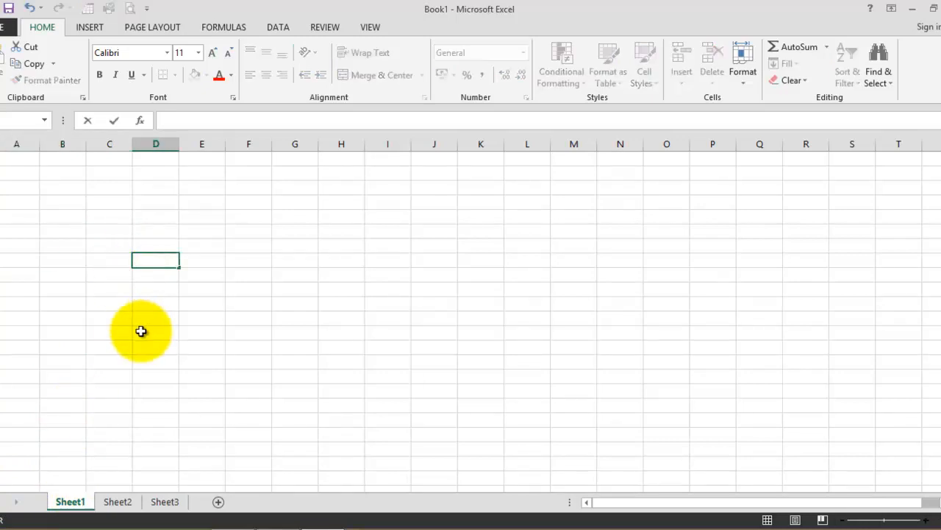
drag(133, 346, 134, 359)
click(174, 291)
click(162, 258)
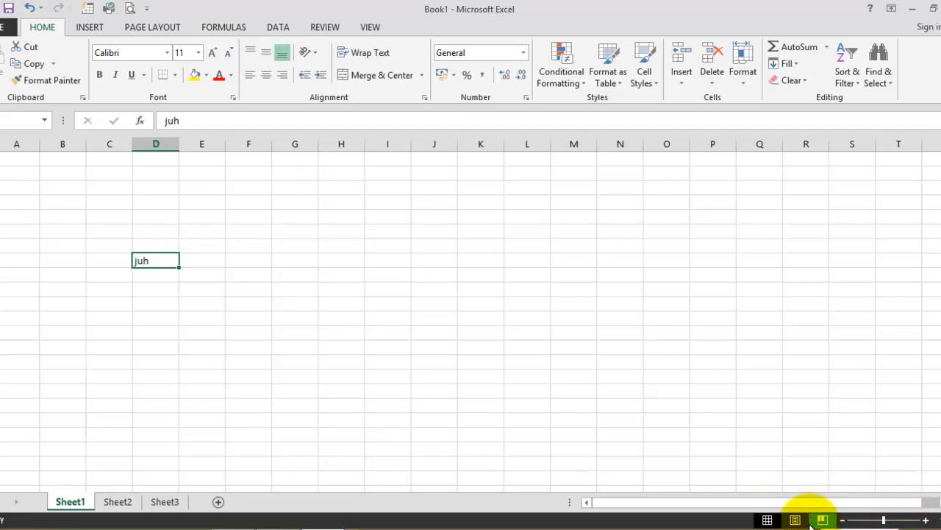
- Look over the workbook view options and inspect cell D8's content in the formula bar, expanded and collapsed again
click(370, 28)
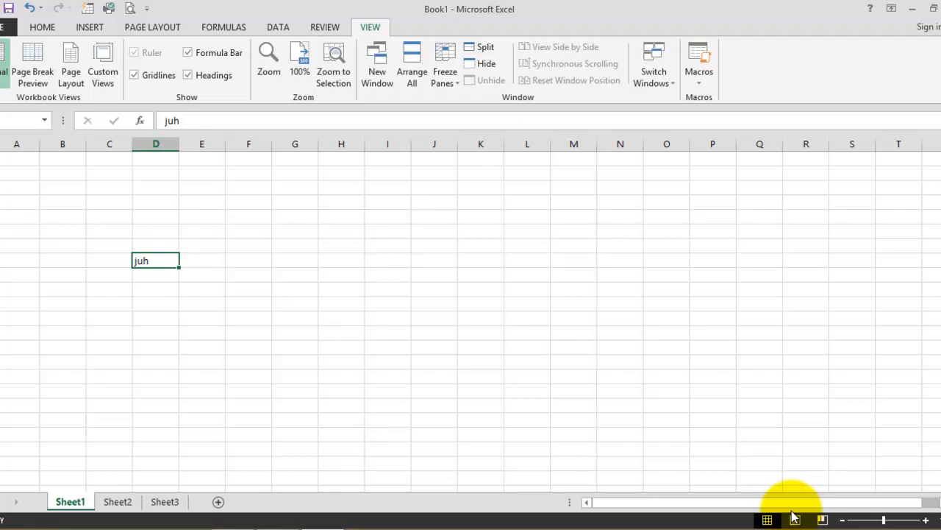
click(244, 276)
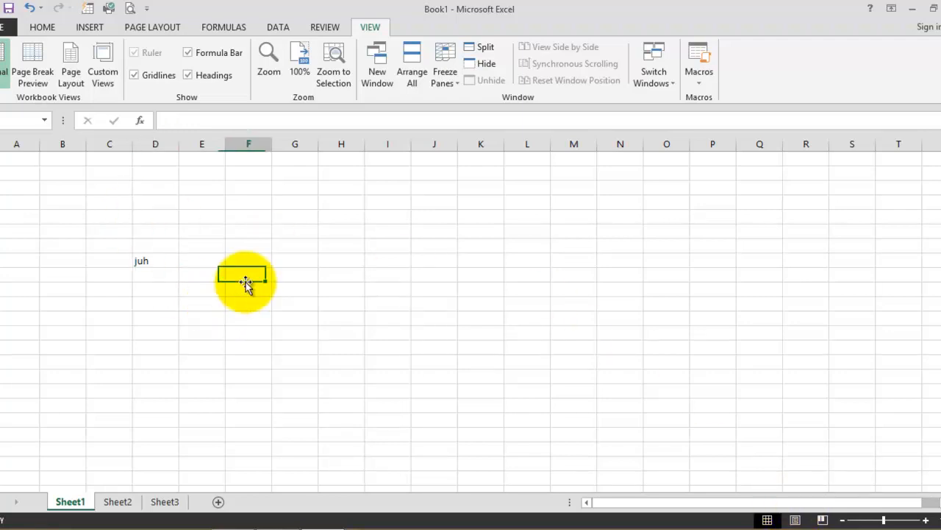
click(158, 264)
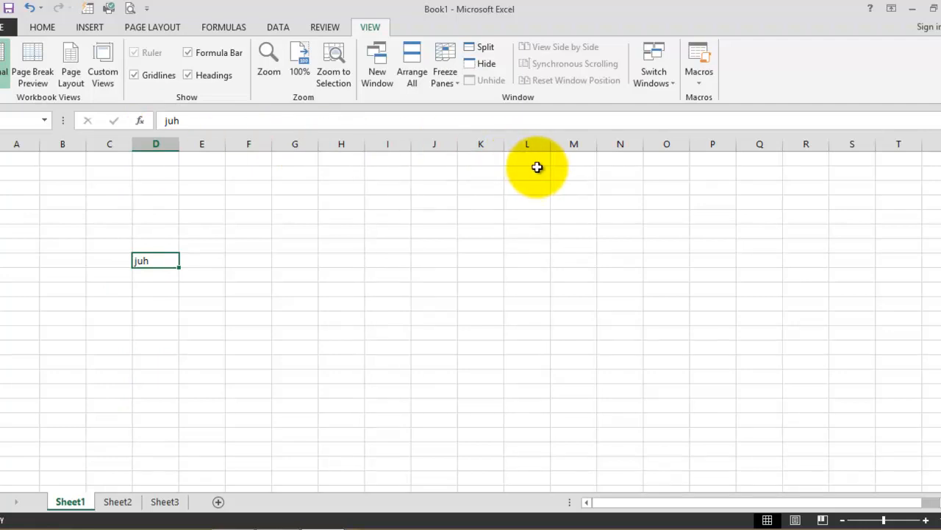
click(935, 120)
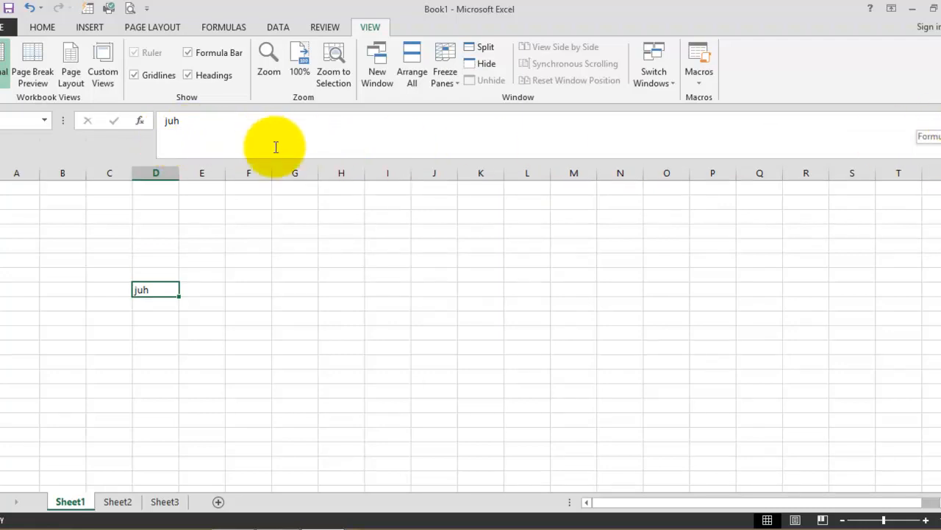
click(934, 120)
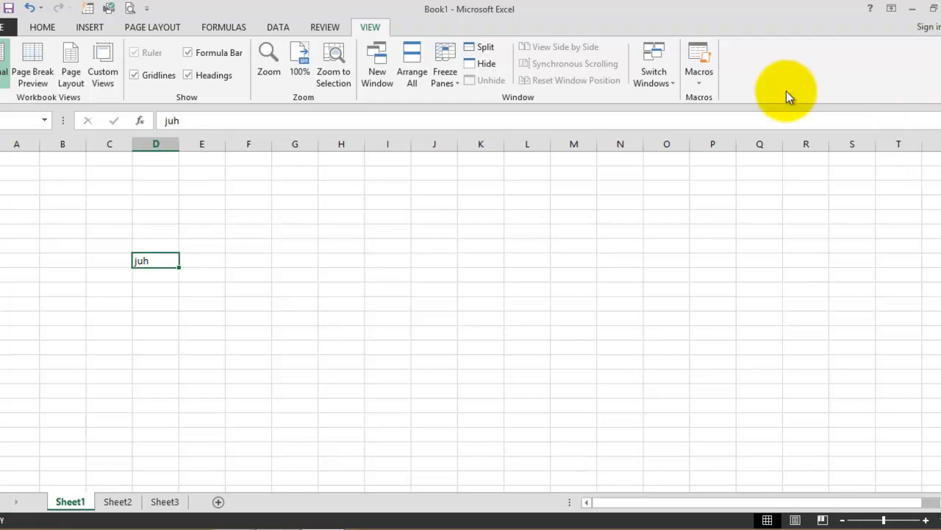
click(41, 28)
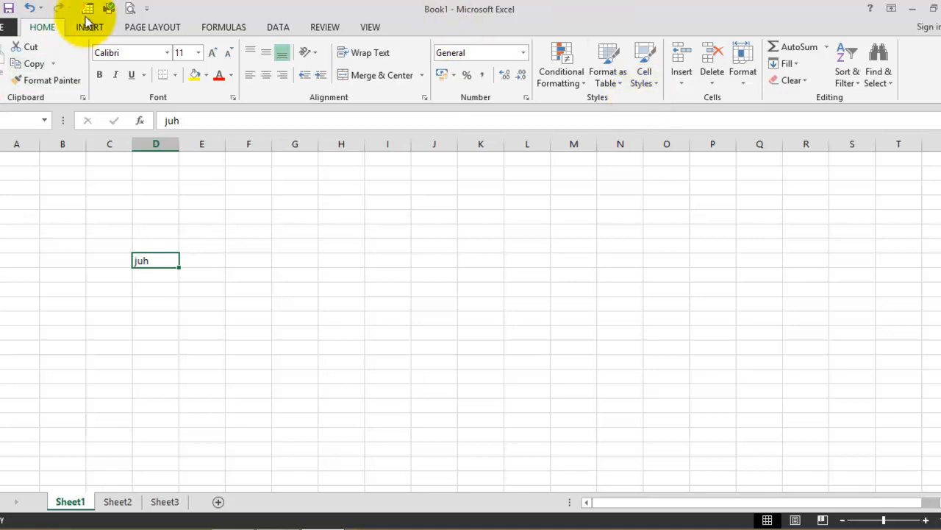
click(147, 9)
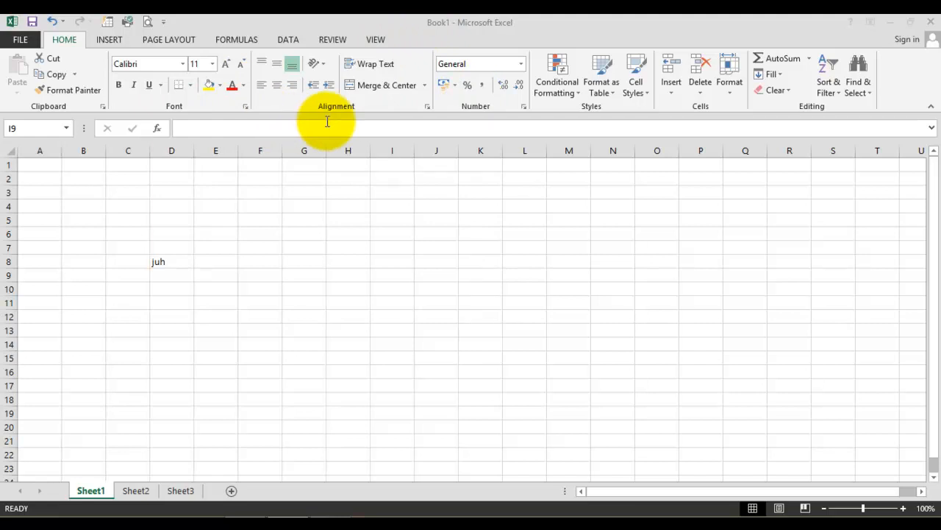
click(932, 264)
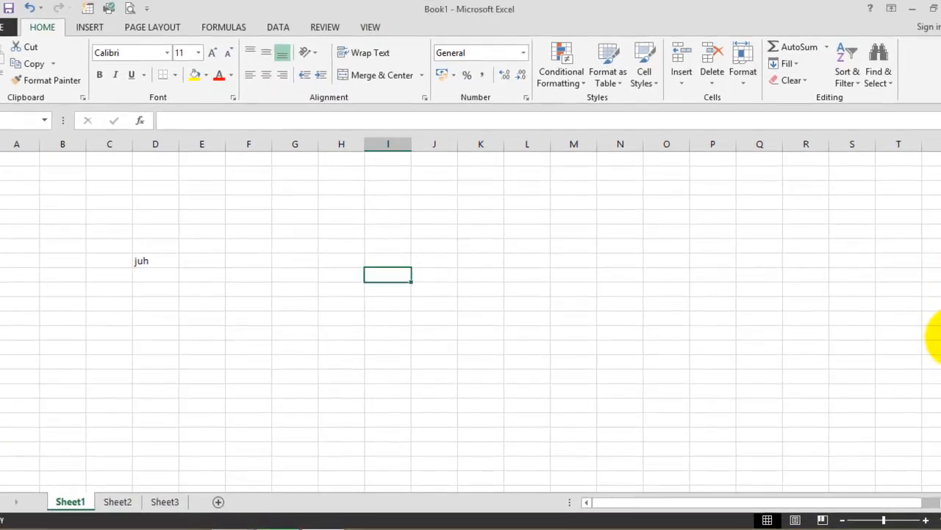
drag(935, 314, 936, 361)
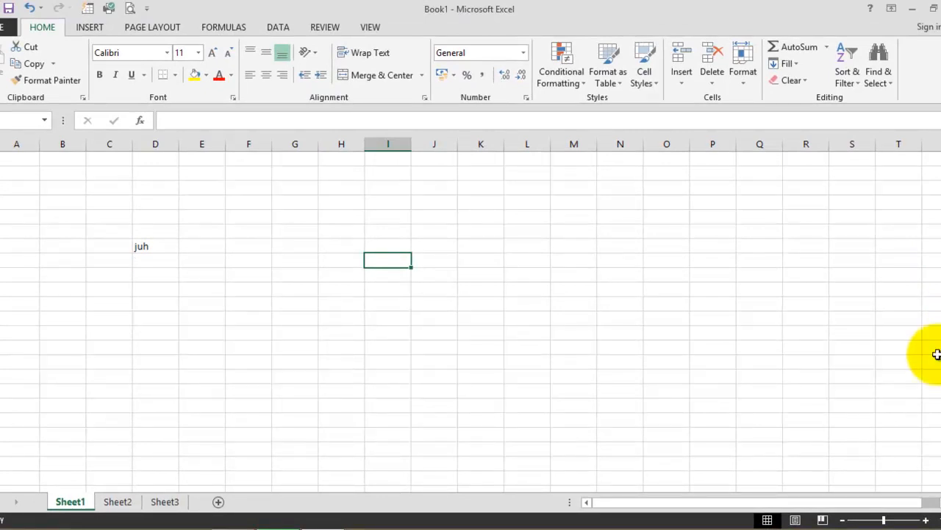
mouse_move(809, 507)
mouse_down()
mouse_move(829, 505)
mouse_move(745, 498)
mouse_move(815, 499)
mouse_move(785, 502)
mouse_up()
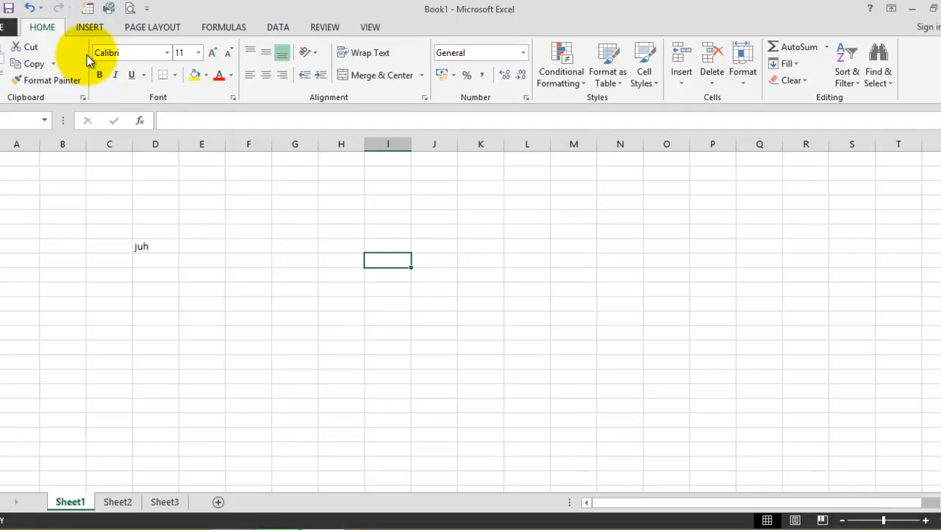
- Review the workbook's information page and the new-workbook templates, and return to the worksheet
click(0, 29)
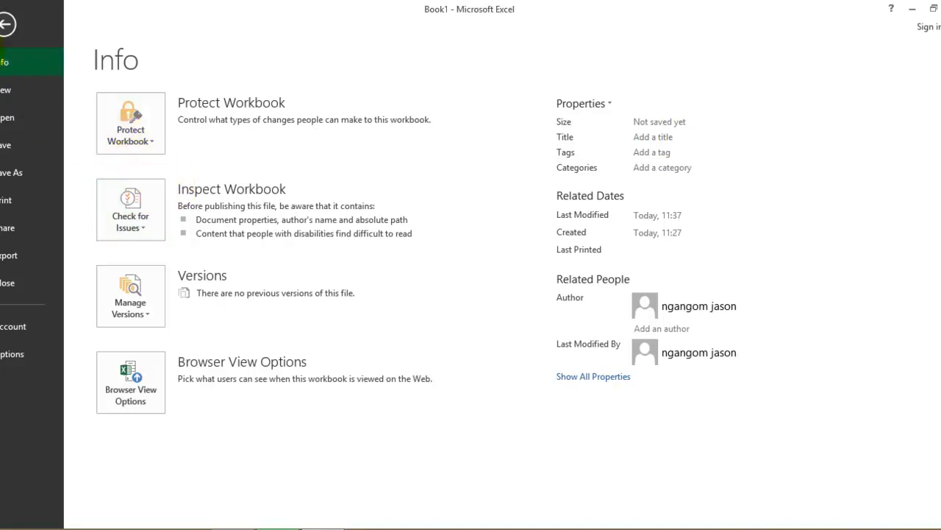
key(Escape)
click(499, 303)
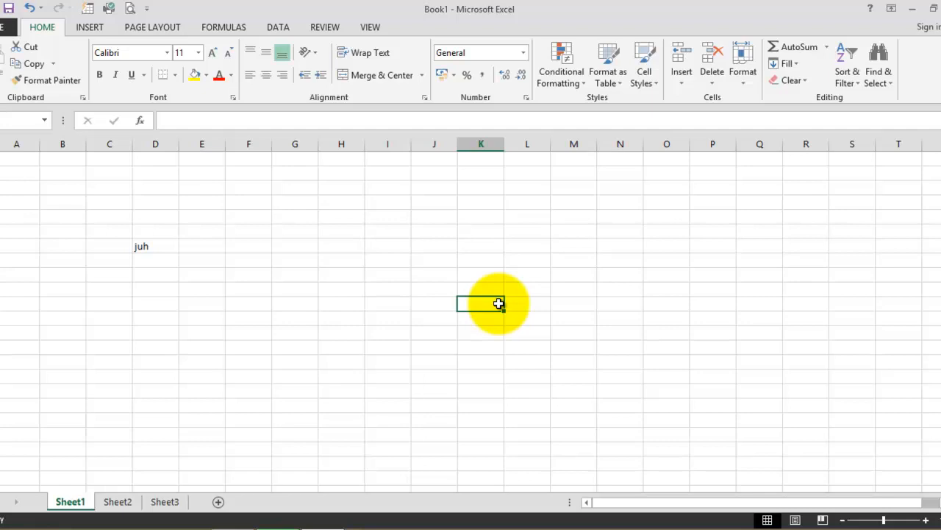
click(9, 26)
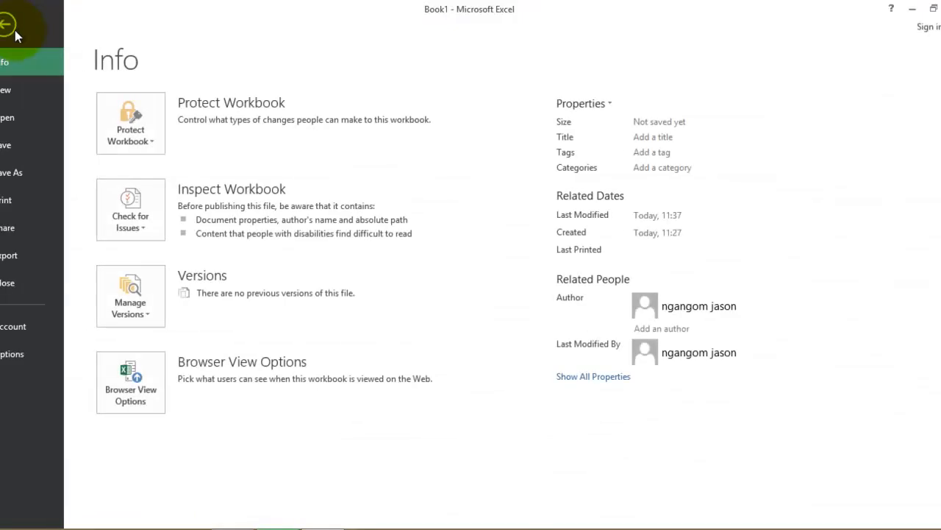
click(16, 101)
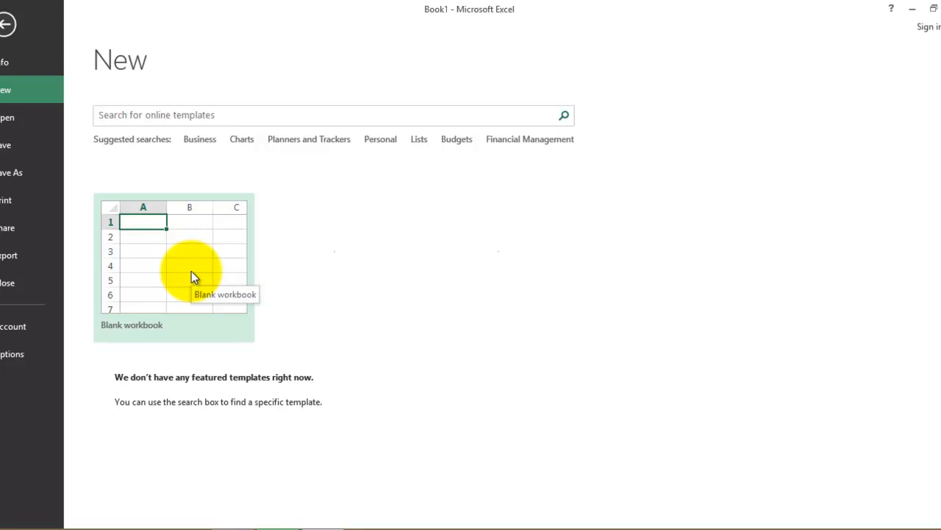
click(8, 25)
click(232, 255)
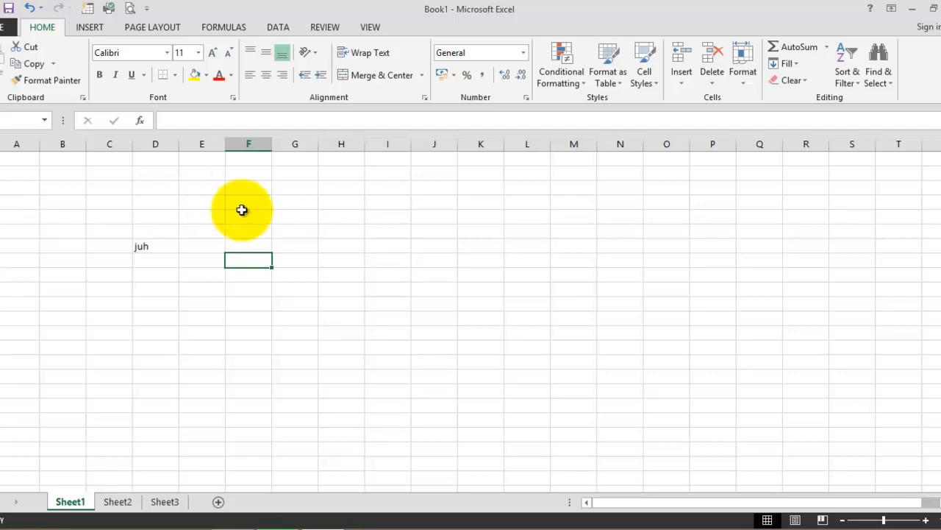
- Examine the context options for empty cells and the number and alignment settings in Format Cells, closing the dialog without applying anything
click(448, 227)
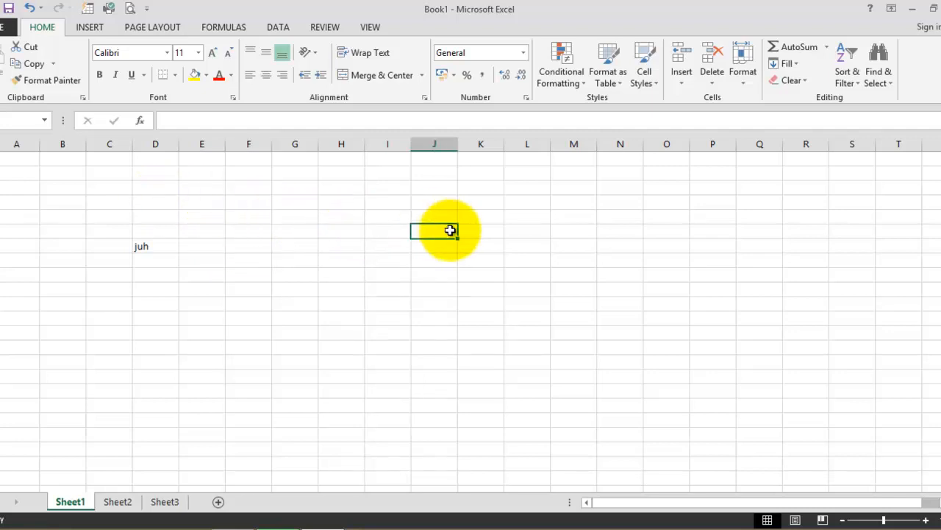
click(598, 245)
right_click(598, 248)
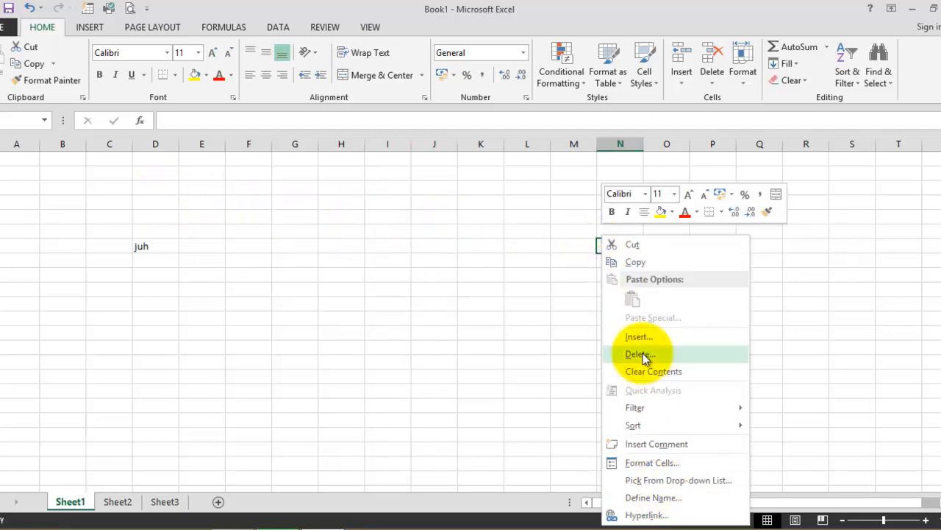
right_click(456, 234)
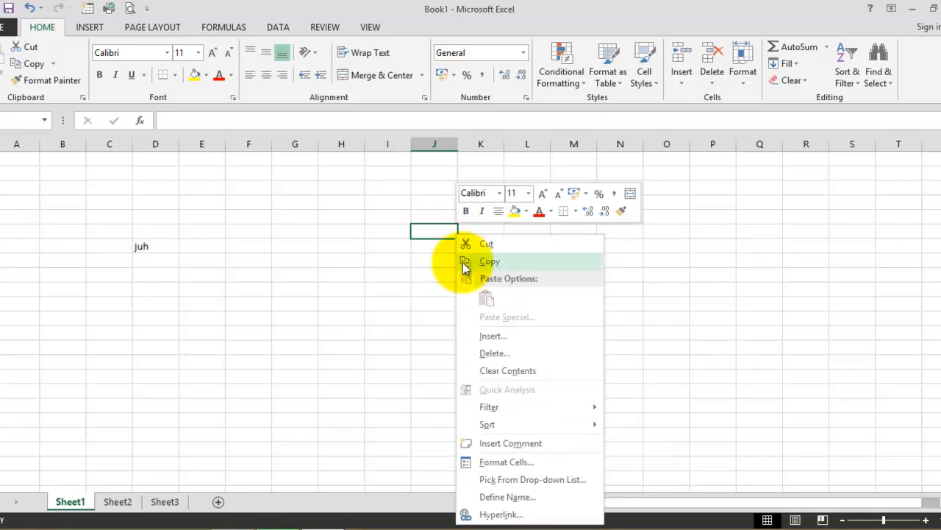
click(541, 465)
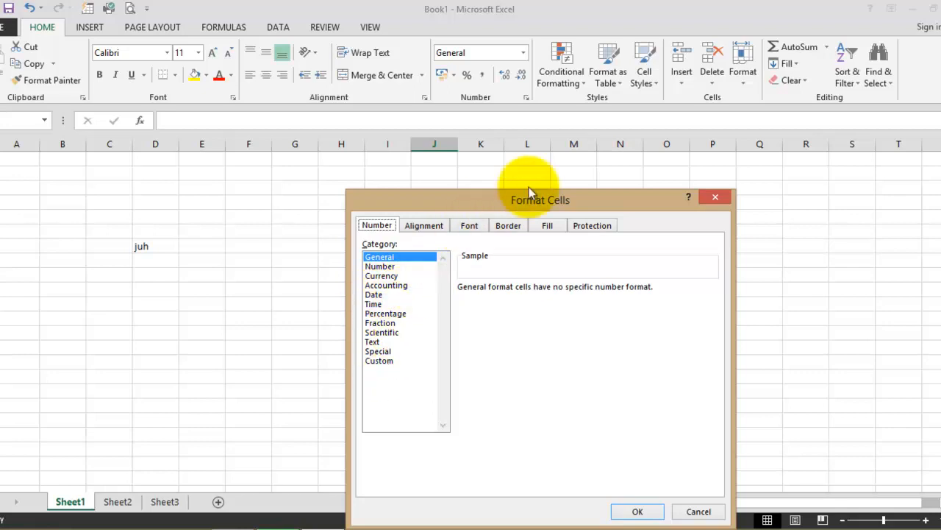
drag(492, 206, 615, 84)
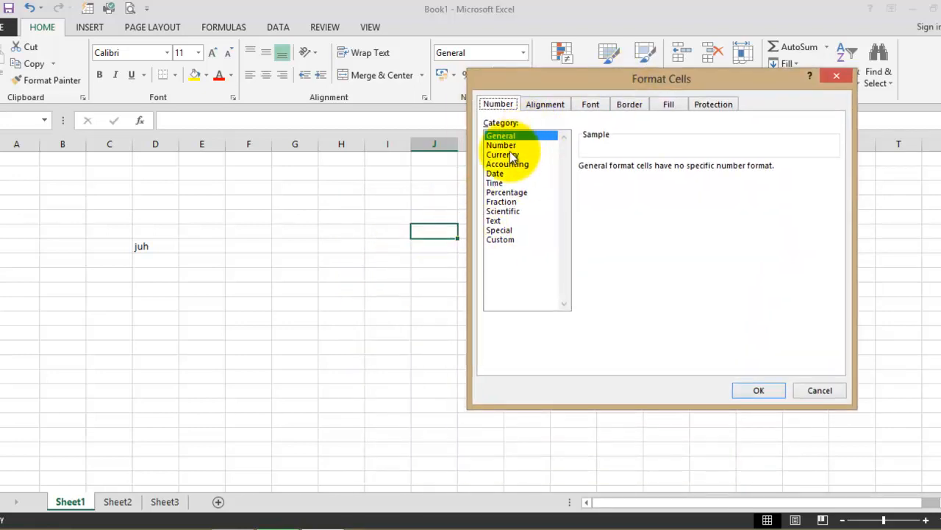
click(550, 106)
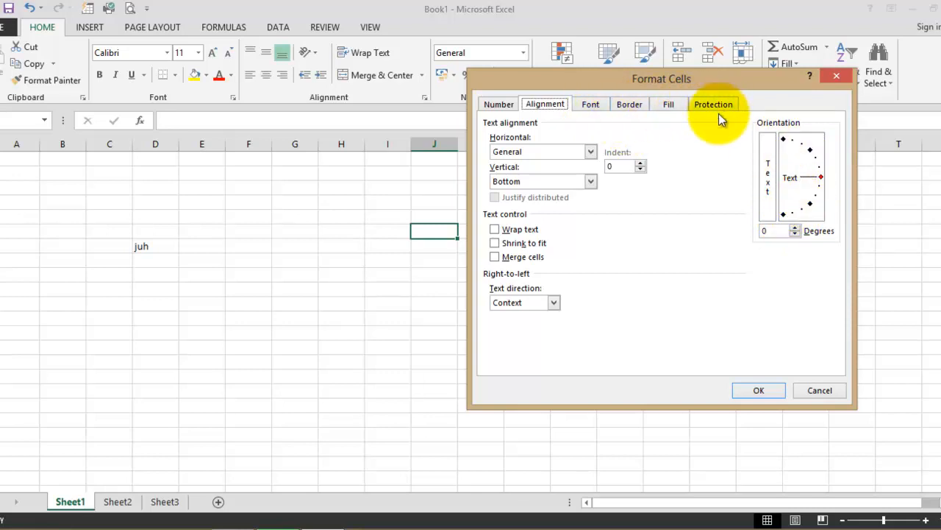
click(801, 389)
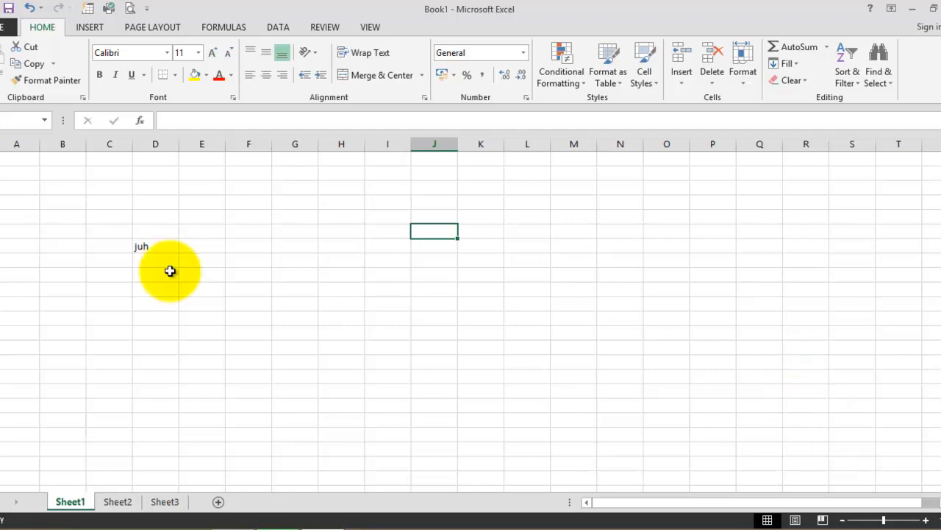
- Clear the sample text "juh" from cell D8 and select an empty cell
click(145, 257)
click(164, 246)
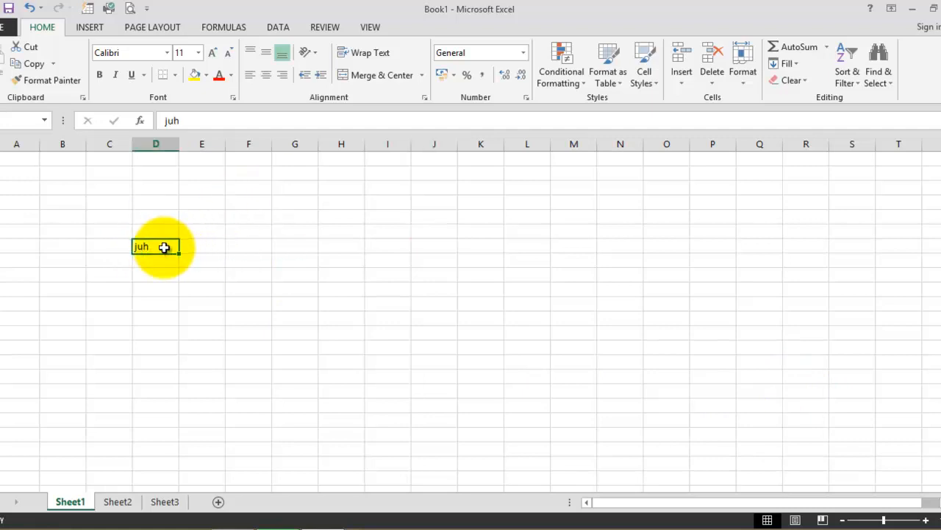
key(BackSpace)
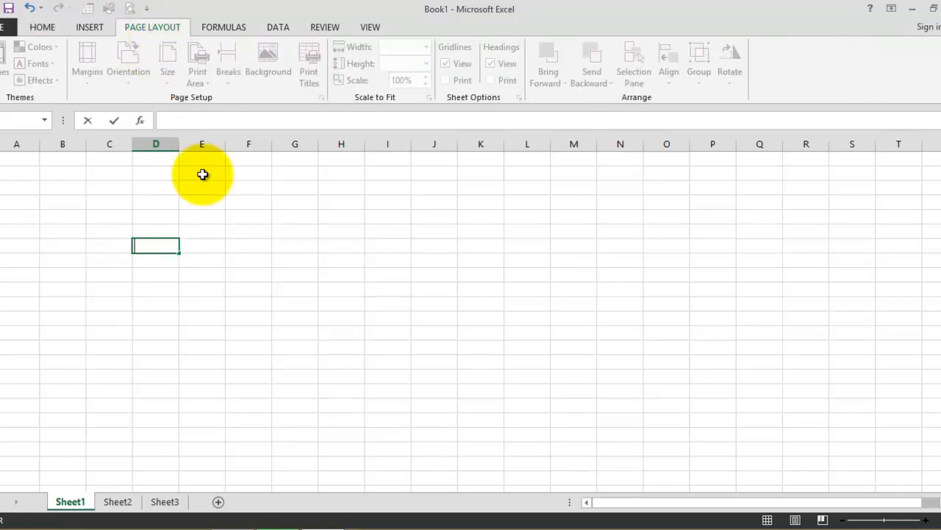
click(249, 260)
click(74, 214)
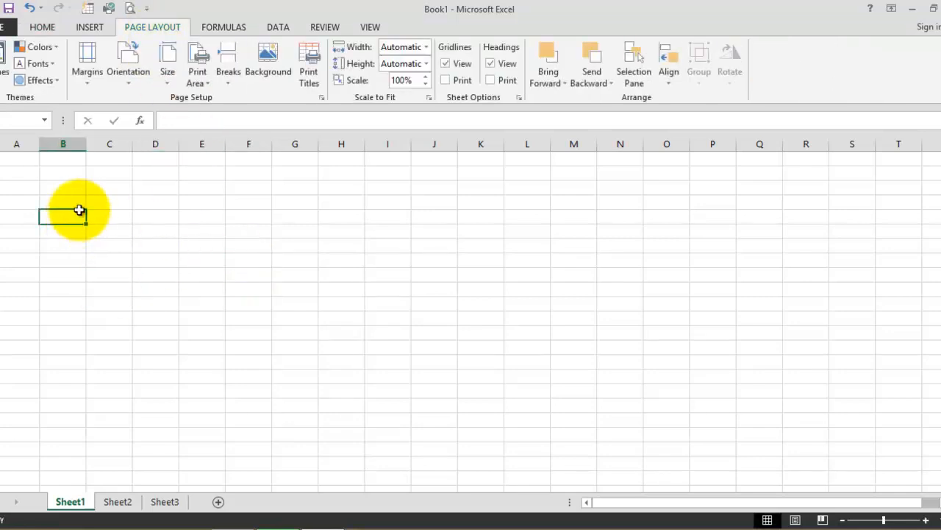
- Set Sheet1's paper size to A4 and its orientation to Portrait
click(168, 74)
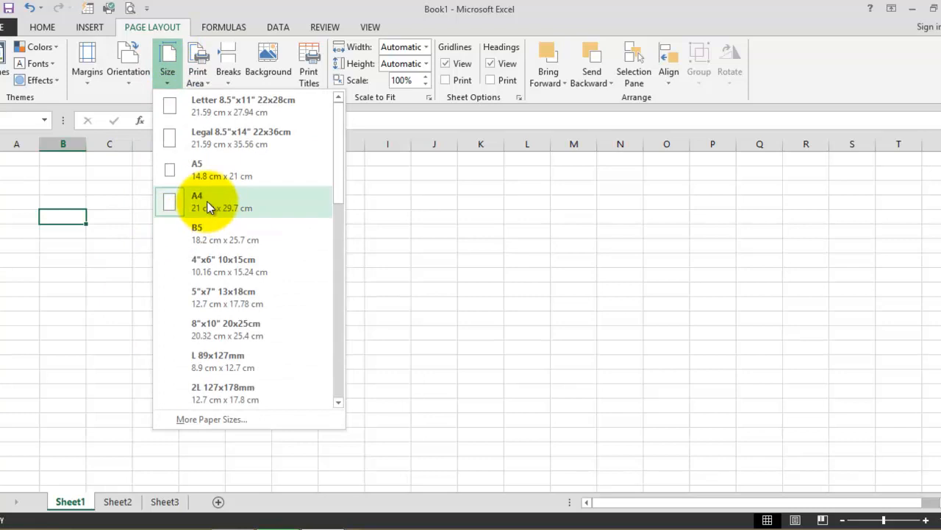
click(208, 208)
click(129, 77)
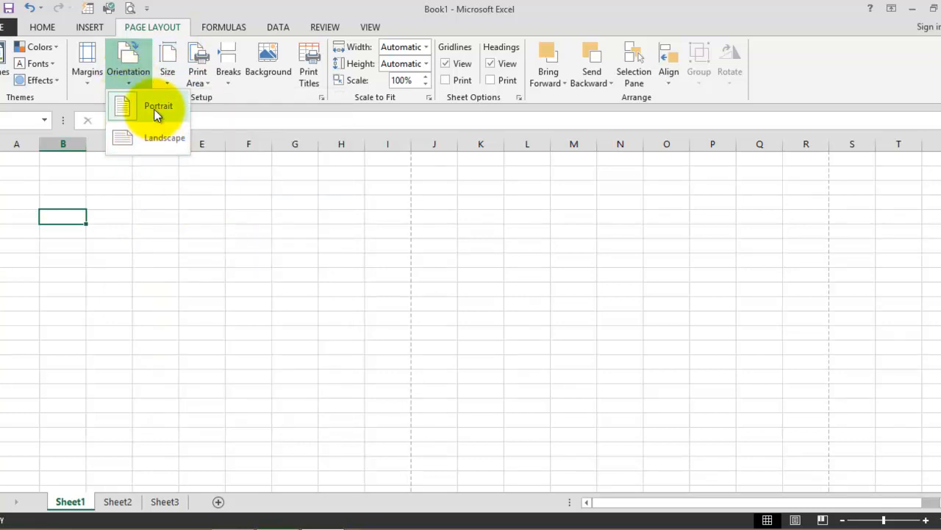
click(155, 109)
- Apply Narrow margins to Sheet1 and check where the page boundaries fall
click(88, 74)
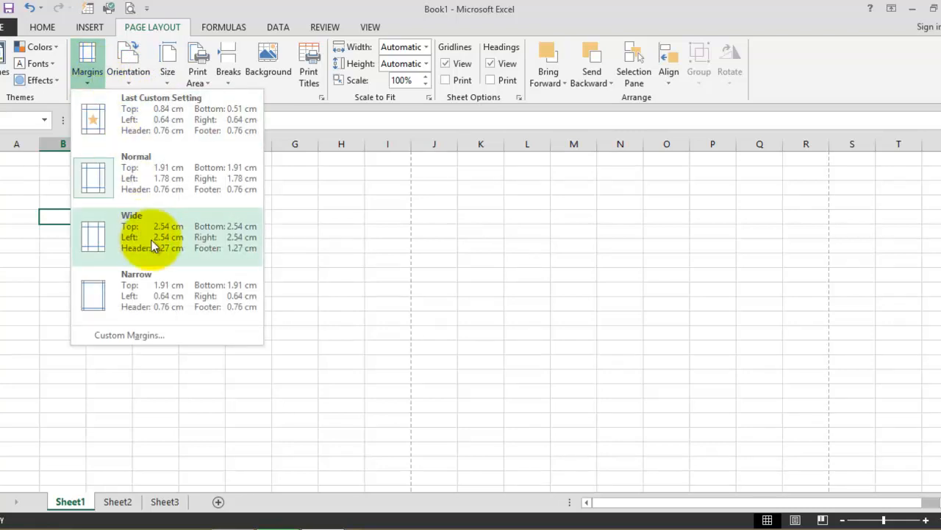
click(160, 286)
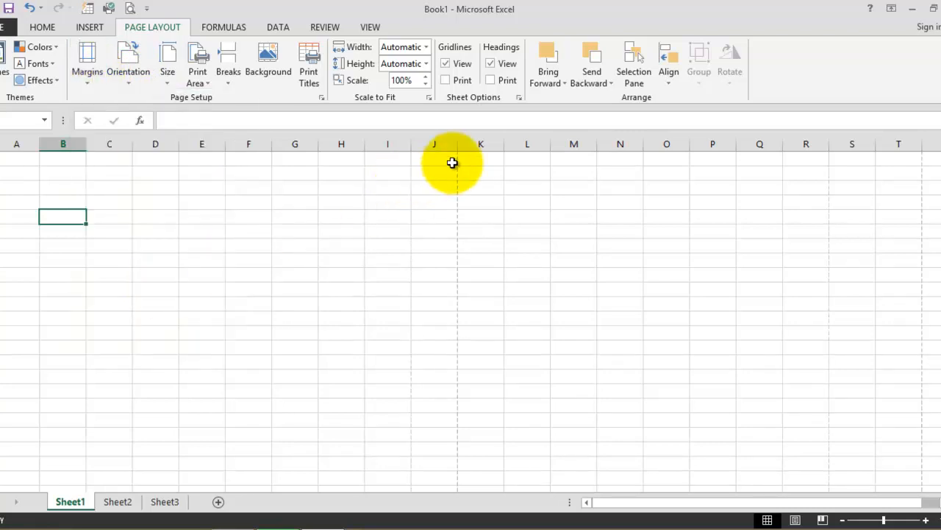
scroll(451, 382, down, 2)
scroll(452, 408, down, 10)
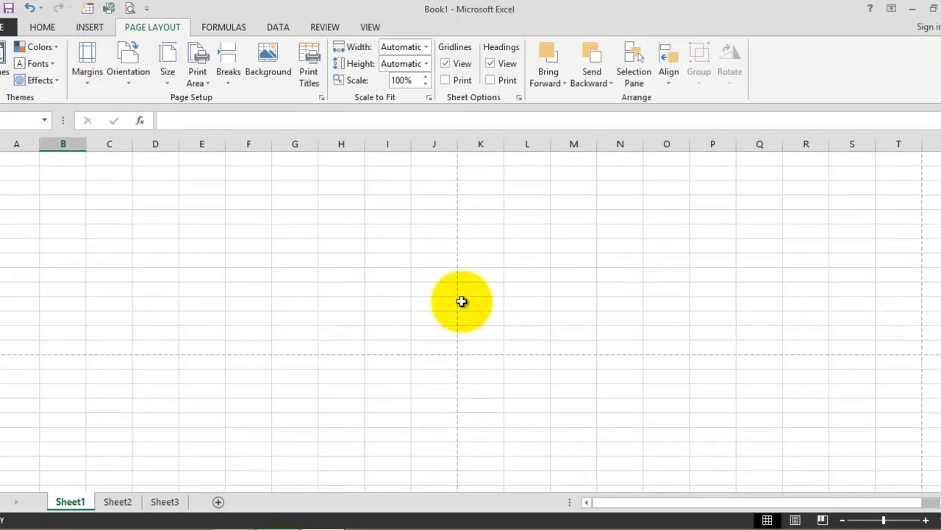
scroll(278, 285, down, 3)
scroll(278, 285, up, 10)
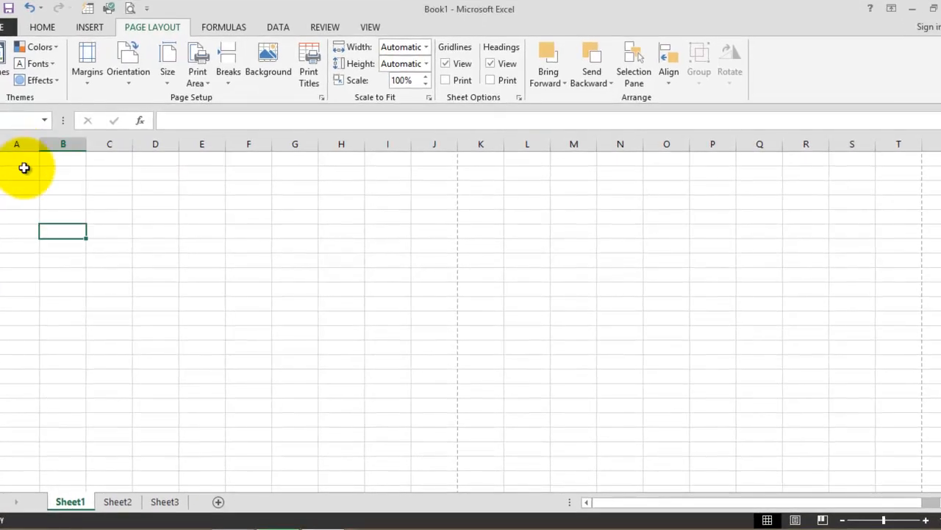
- Merge and center cells A1 to J1 across the page width and enter the title "timetable"
drag(25, 158, 441, 169)
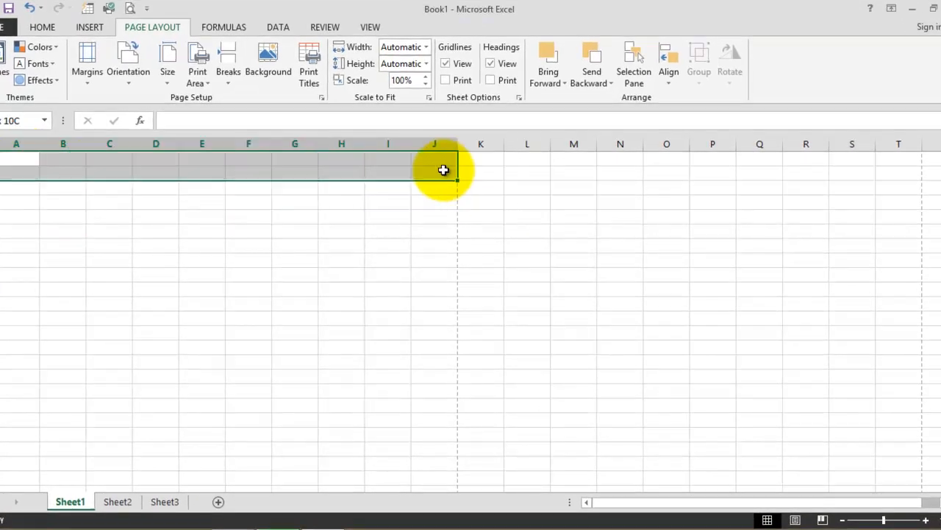
click(43, 27)
click(45, 160)
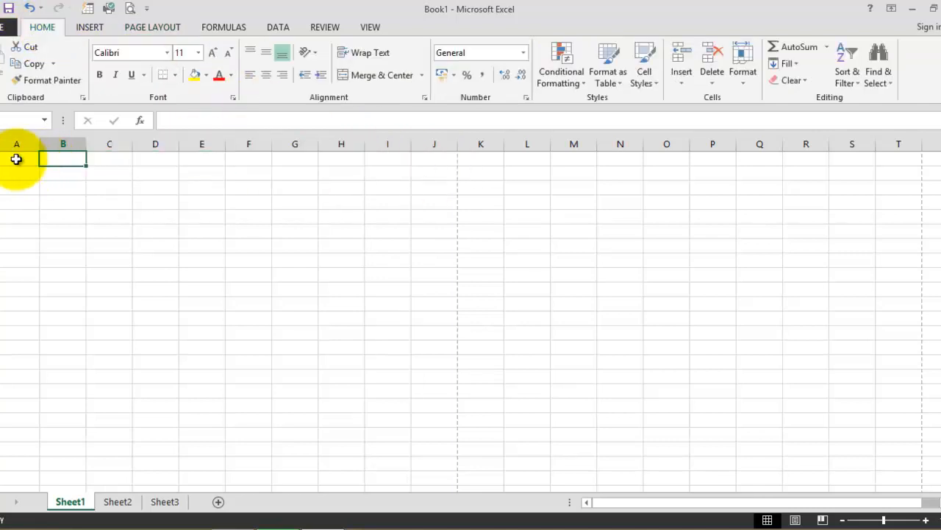
drag(16, 157, 434, 162)
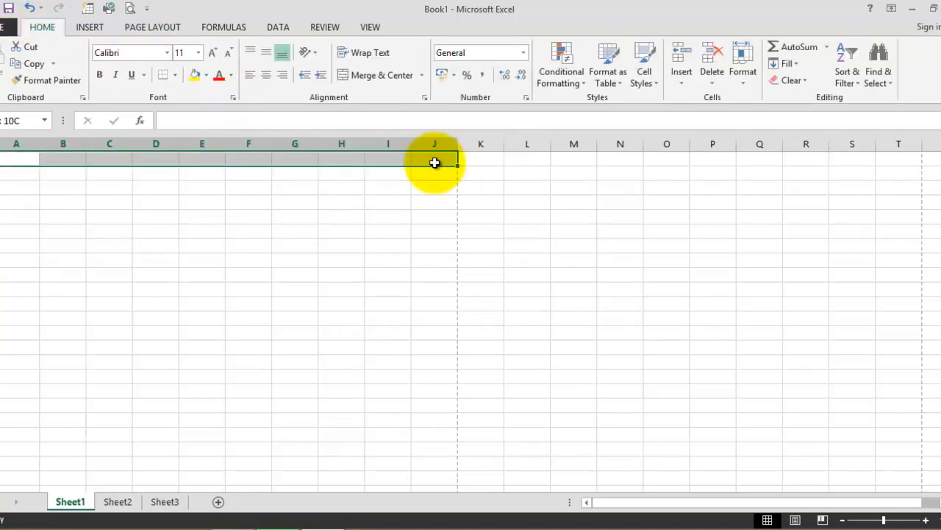
click(370, 75)
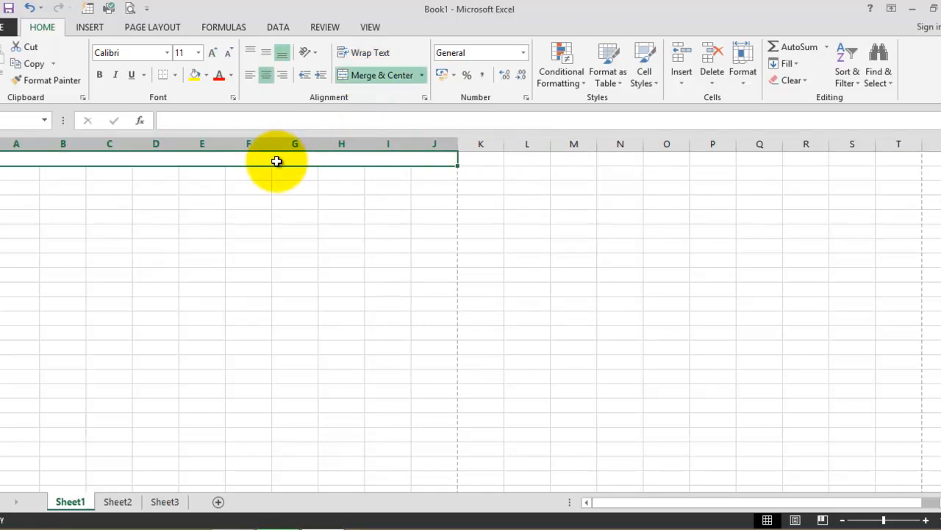
text(timetable)
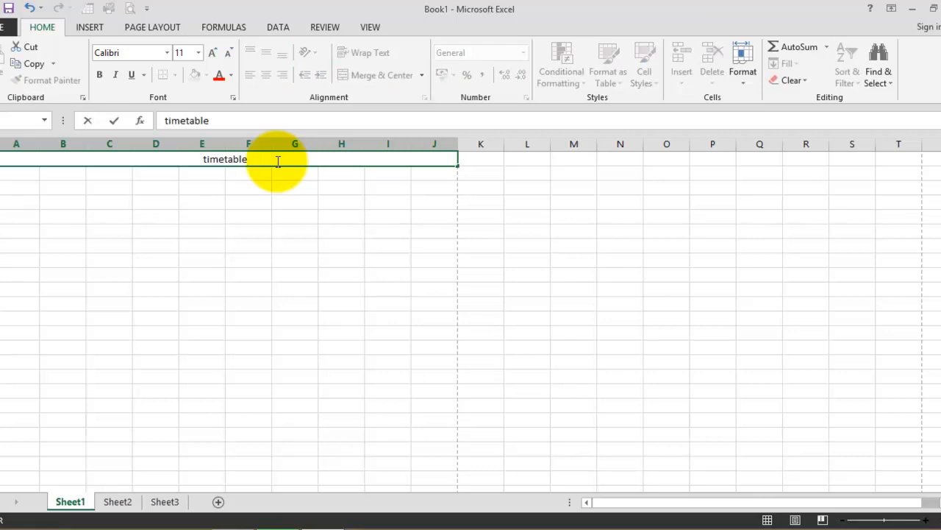
key(Return)
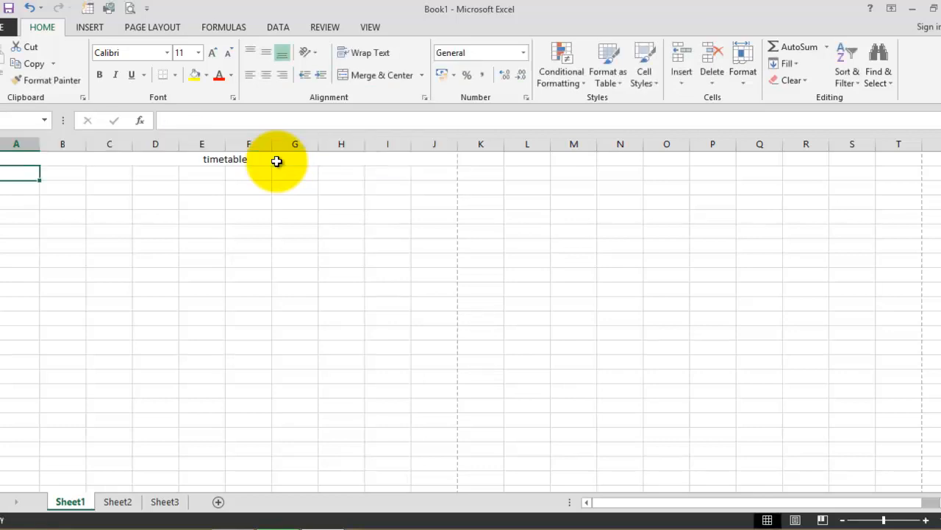
- Apply All Borders to the range A2:J7 below the timetable title
drag(16, 175, 406, 247)
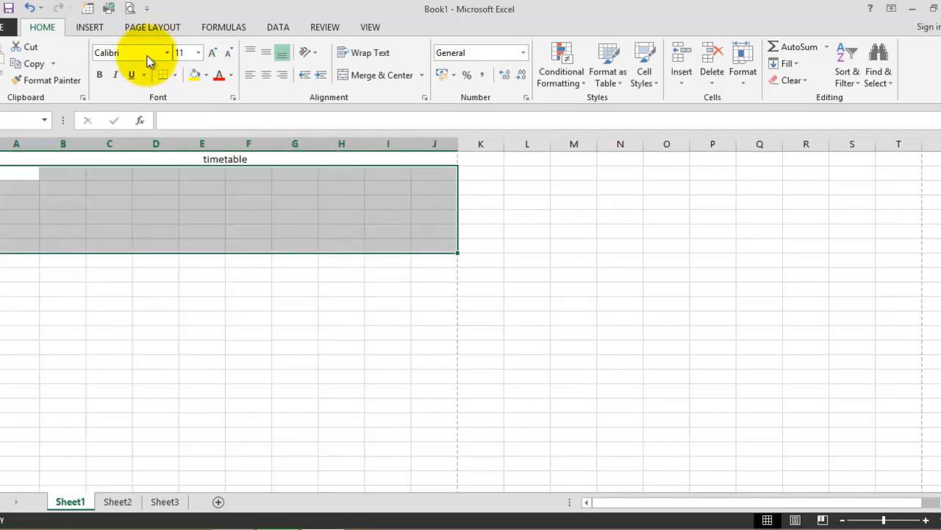
click(175, 75)
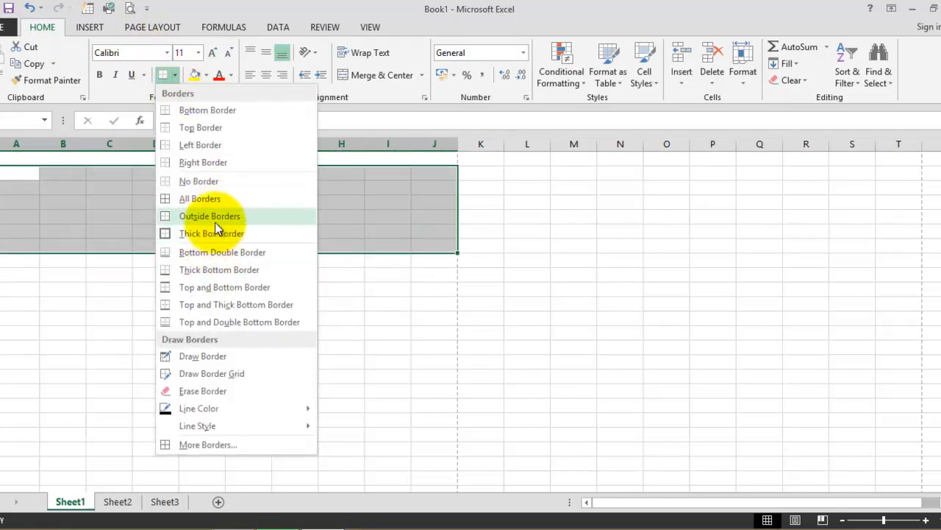
click(221, 199)
click(225, 332)
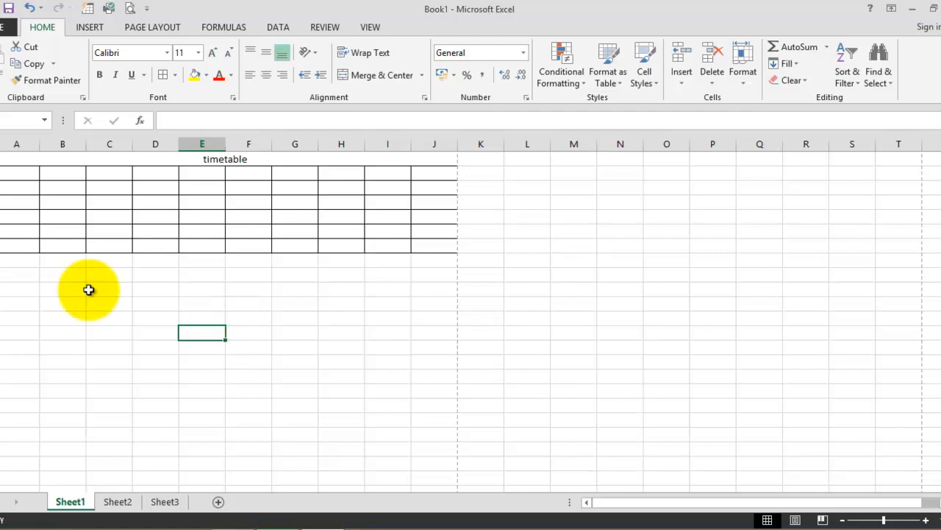
click(12, 274)
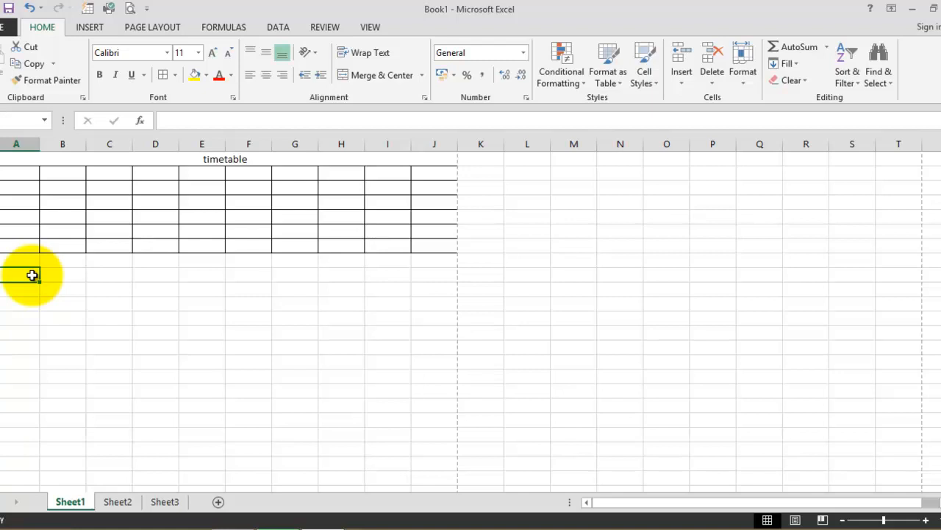
text(the)
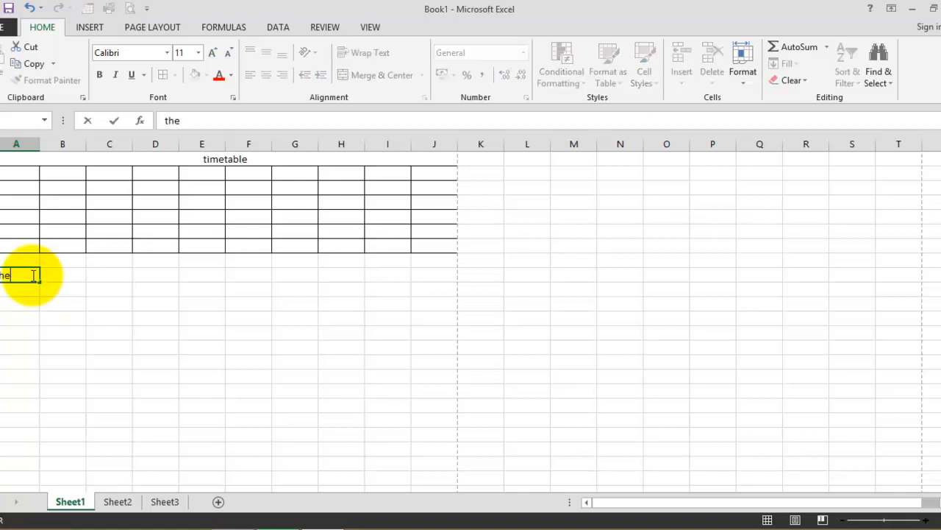
text( name)
key(BackSpace)
key(BackSpace)
text(Nma)
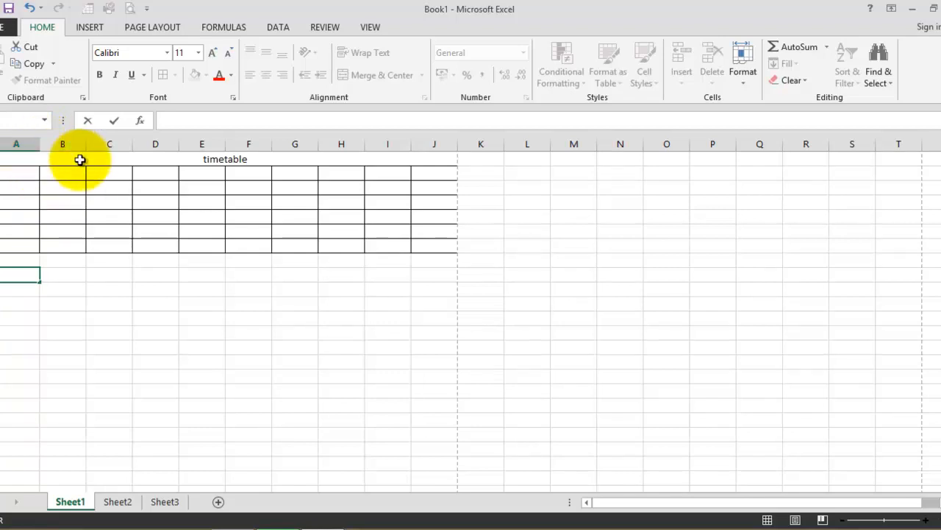
click(89, 227)
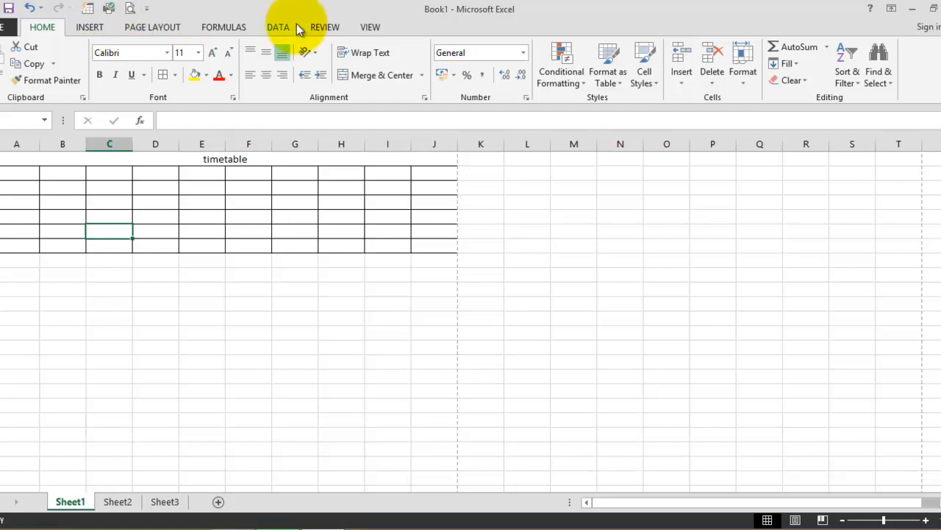
click(327, 30)
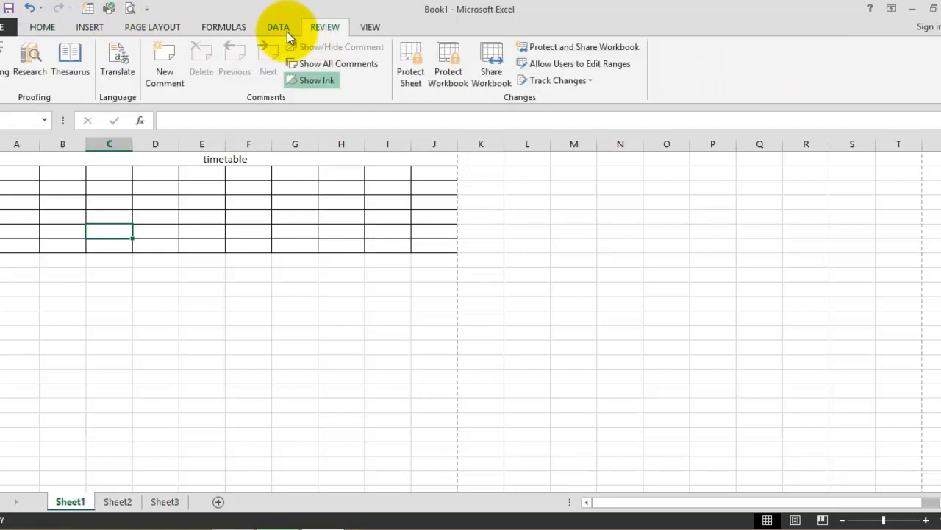
click(32, 29)
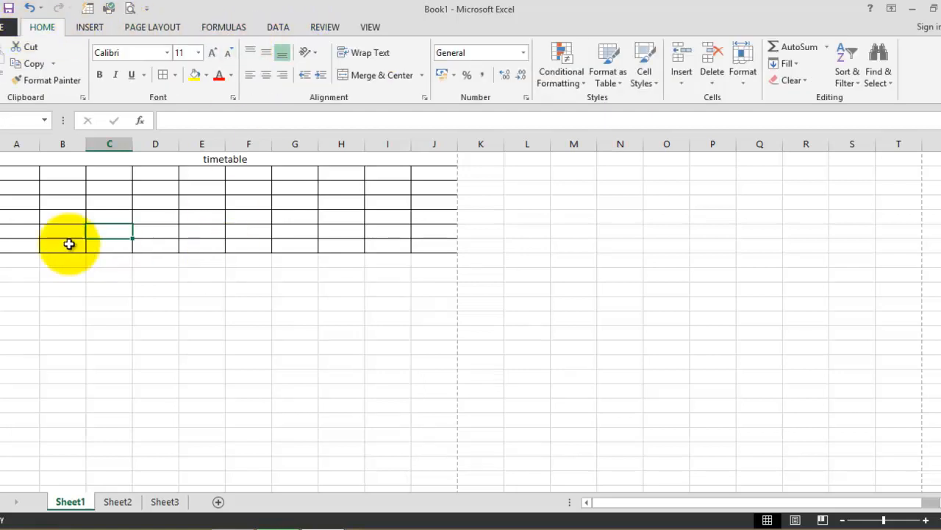
- Increase the height of rows 1 to 11 evenly to make the timetable rows taller
drag(4, 161, 4, 317)
drag(4, 166, 5, 179)
click(231, 359)
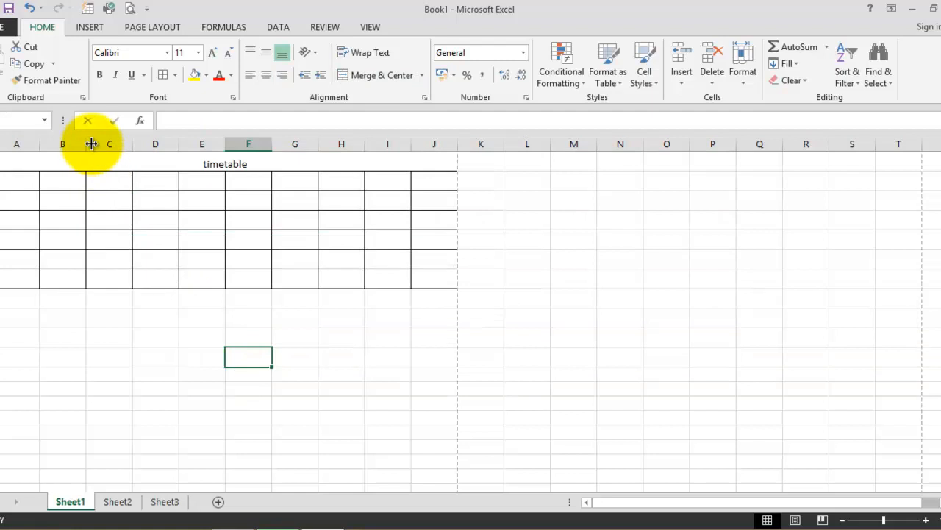
- Widen columns A through J equally to enlarge the timetable's cells
drag(22, 142, 431, 144)
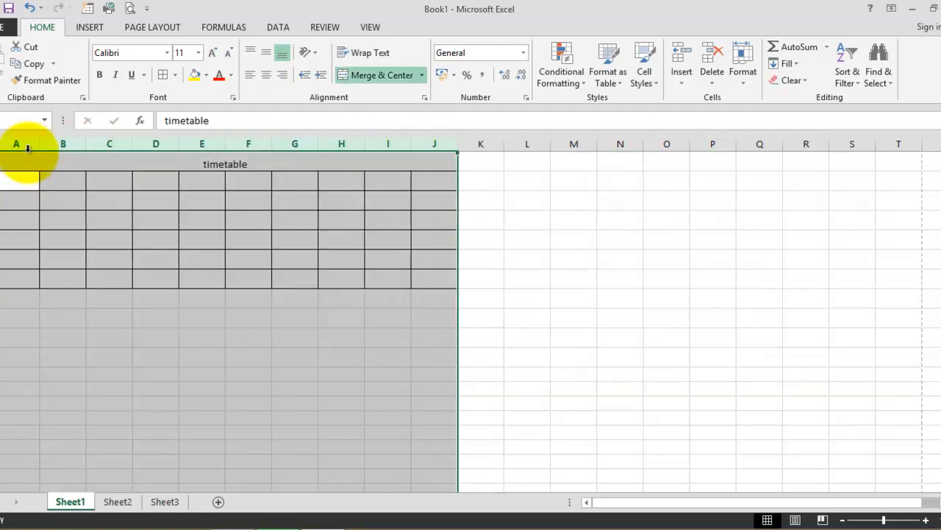
drag(40, 144, 53, 149)
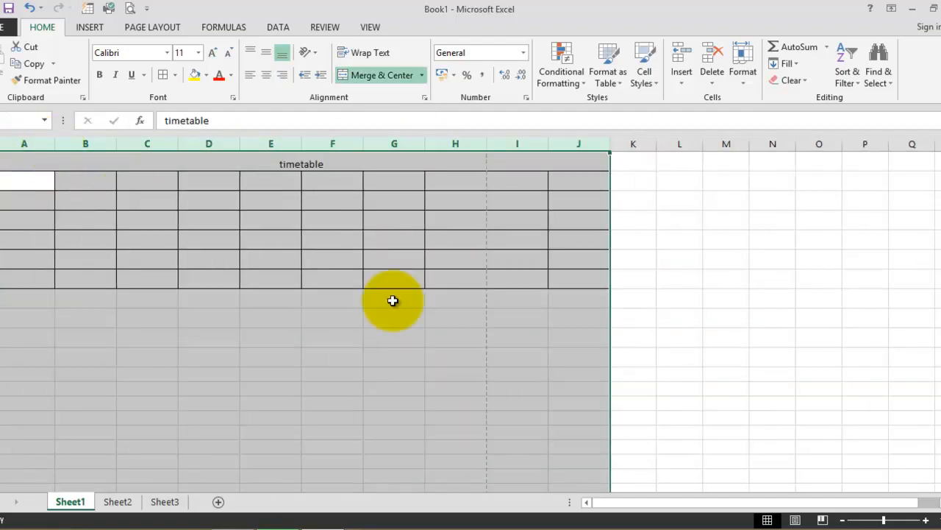
click(552, 402)
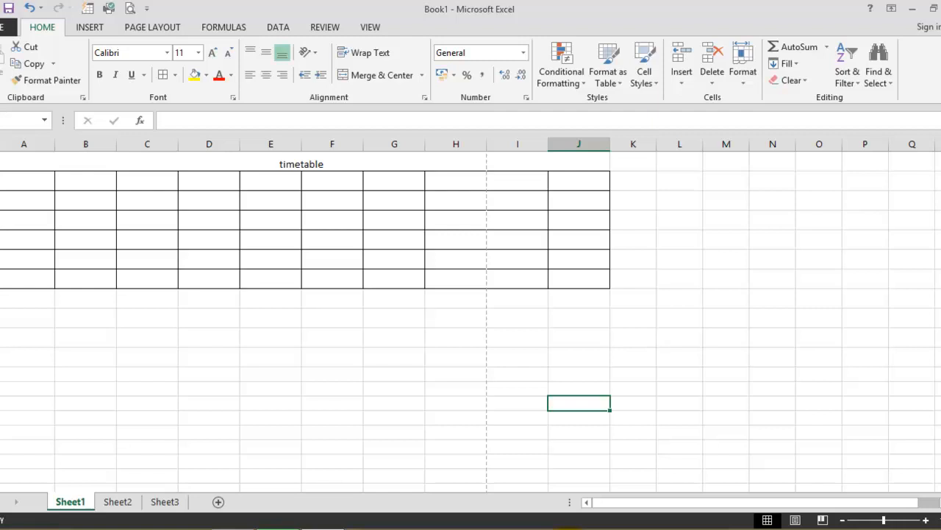
- Narrow column A of the timetable slightly
click(295, 271)
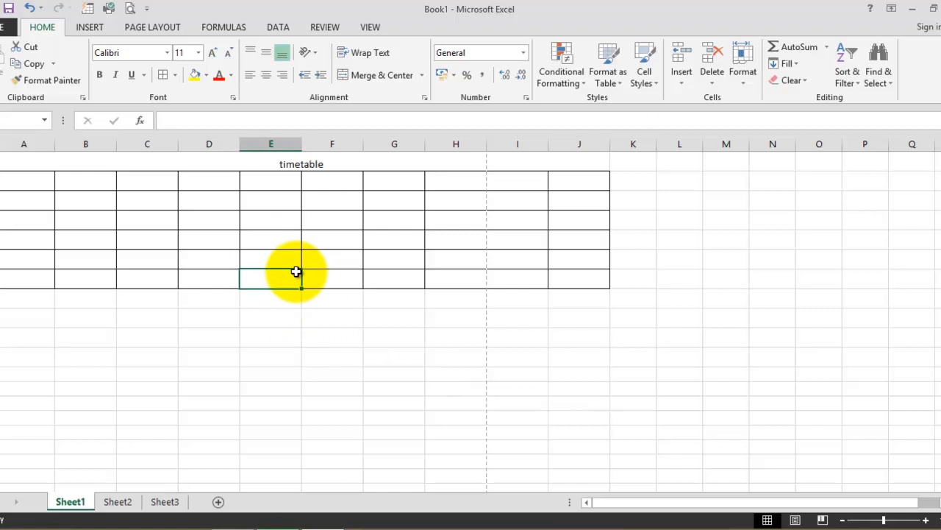
text(4)
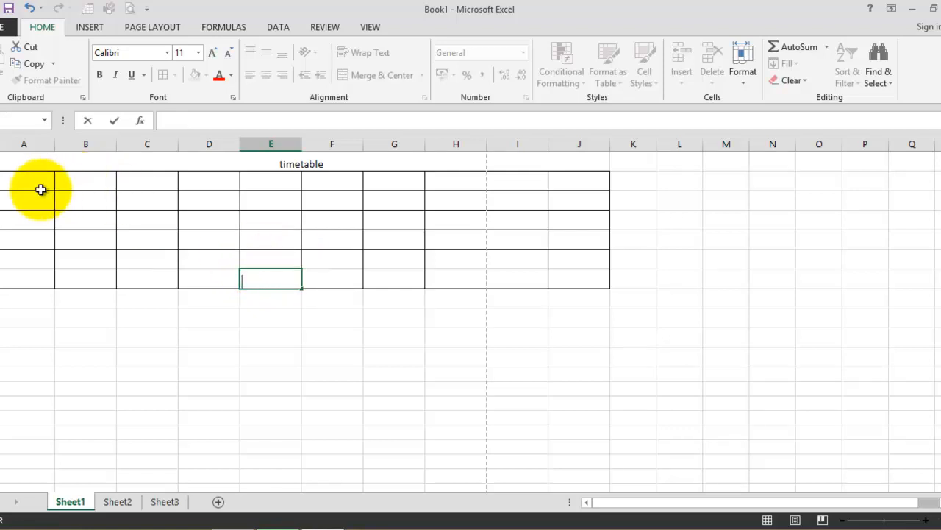
drag(58, 144, 50, 144)
click(65, 195)
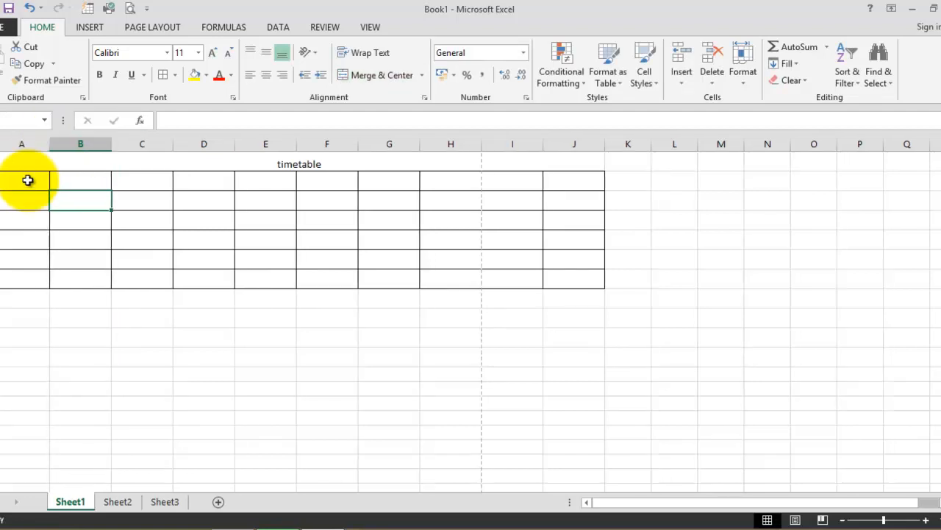
- Enter the heading "Sl no." in A2 and the serial numbers 1, 2 and 3 in A3 to A5
click(27, 179)
text(Sl no.)
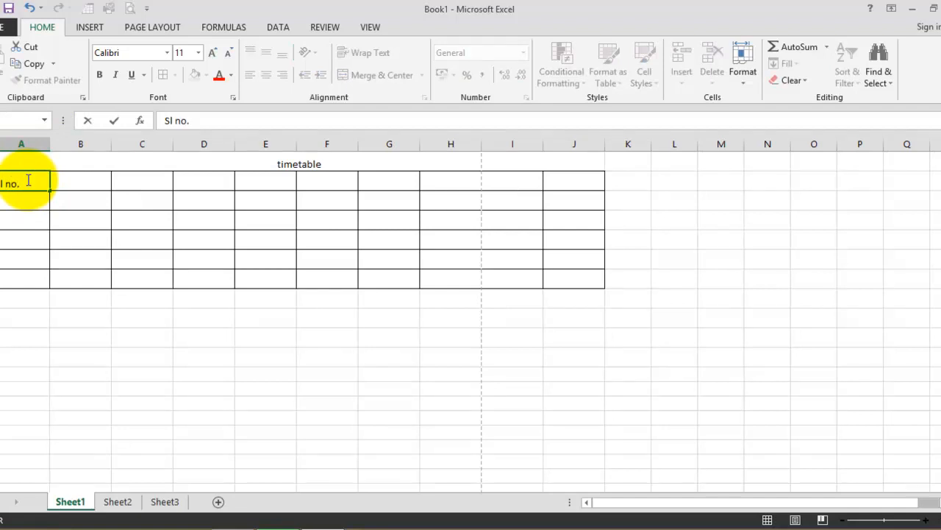
click(21, 207)
text(1)
key(Return)
text(2)
key(Return)
text(3)
click(119, 258)
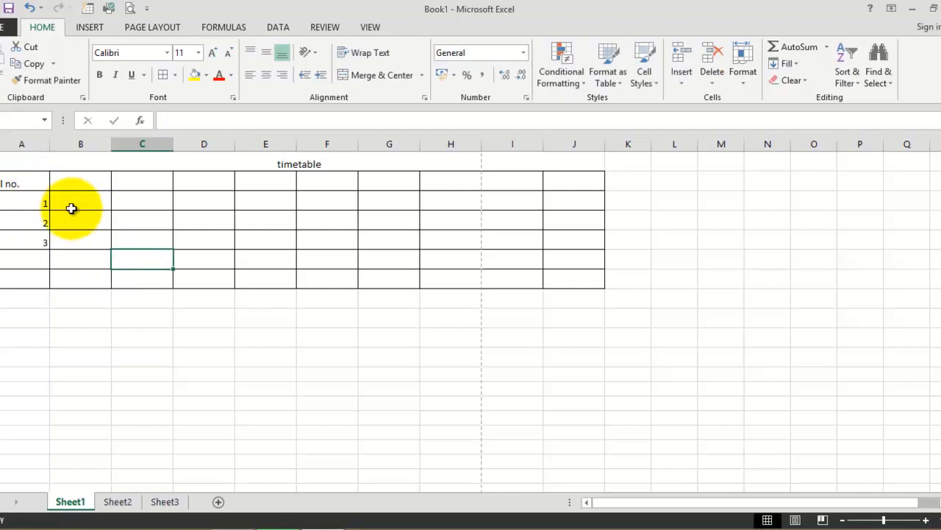
- Align the contents of column A to the middle vertically and center them horizontally
click(26, 140)
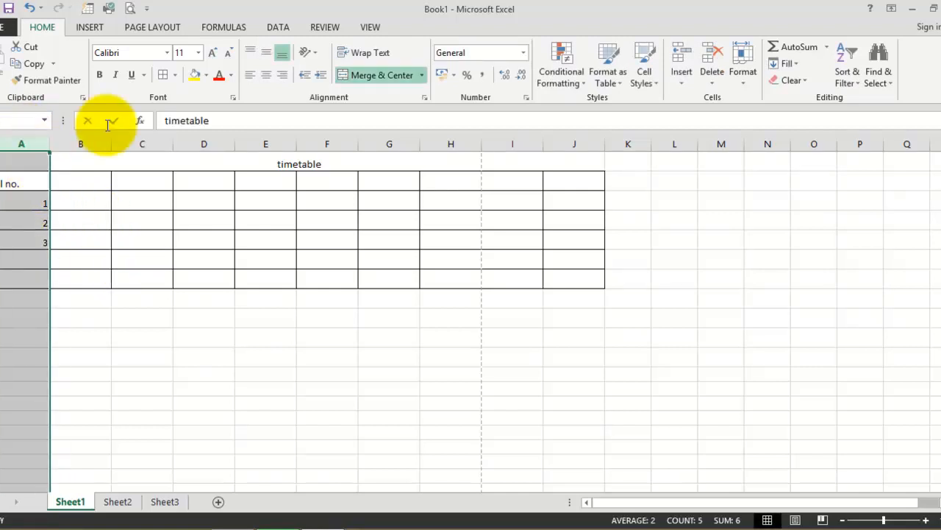
click(267, 53)
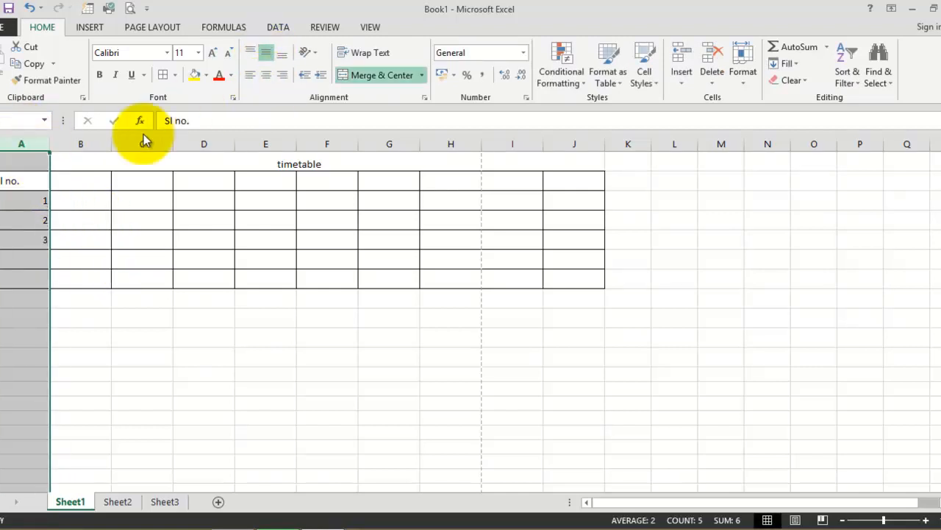
click(266, 75)
- Extend the serial number series in column A down to 16, starting from A3
click(34, 220)
click(32, 203)
drag(32, 203, 48, 473)
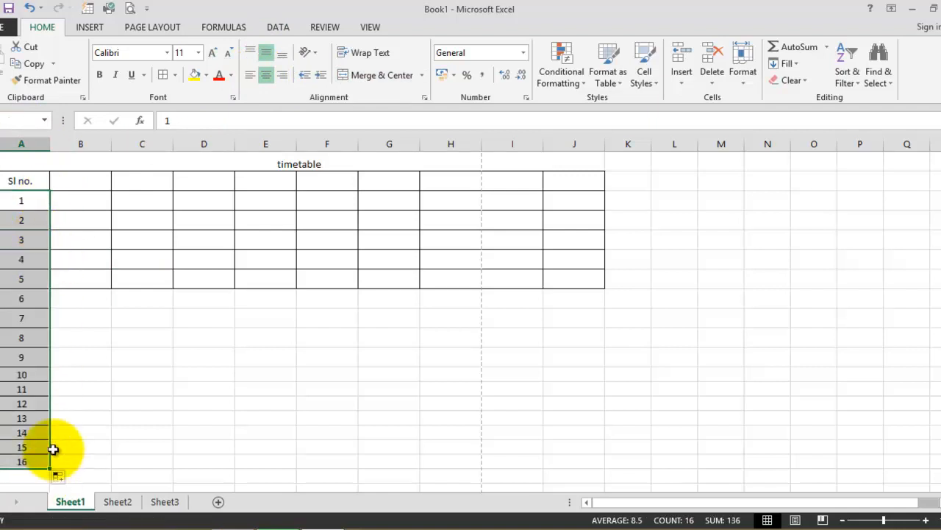
- Enter the heading "Name" in B2 and the five students' names in B3 to B7
click(73, 186)
text(Name)
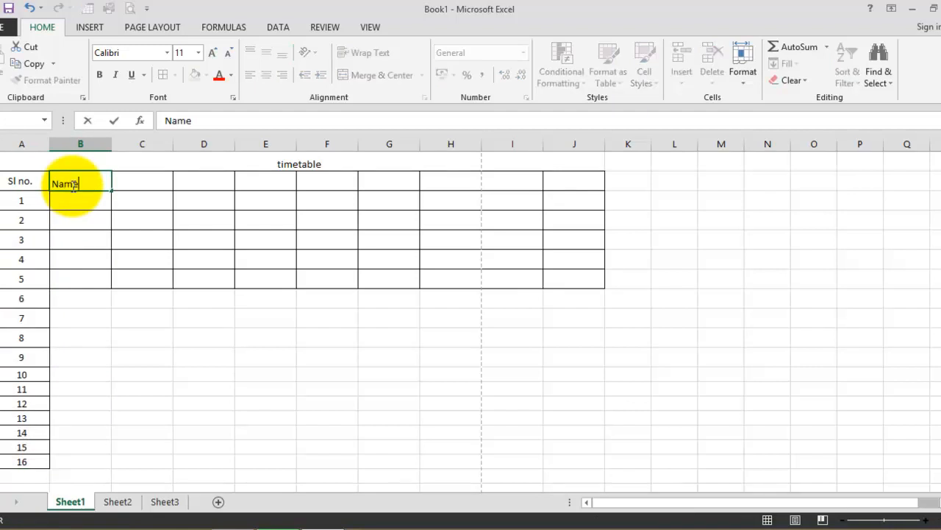
click(63, 202)
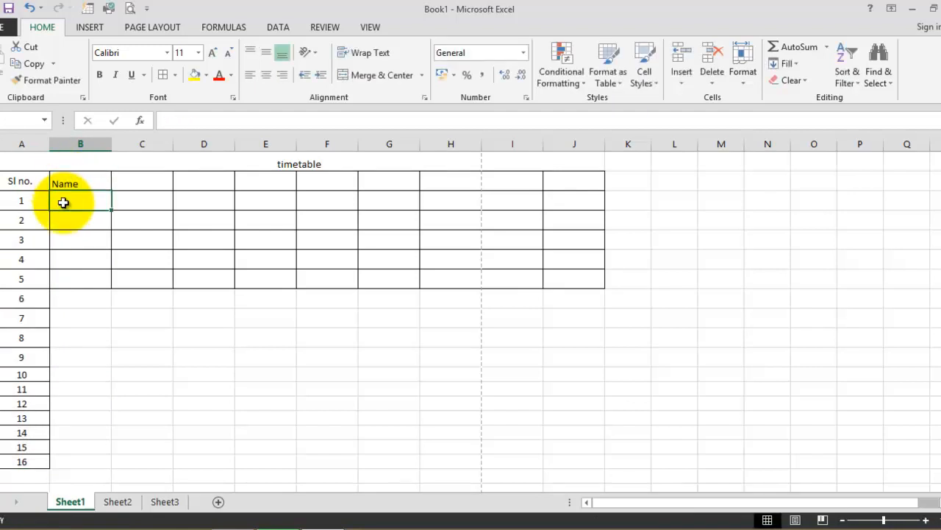
text(tom)
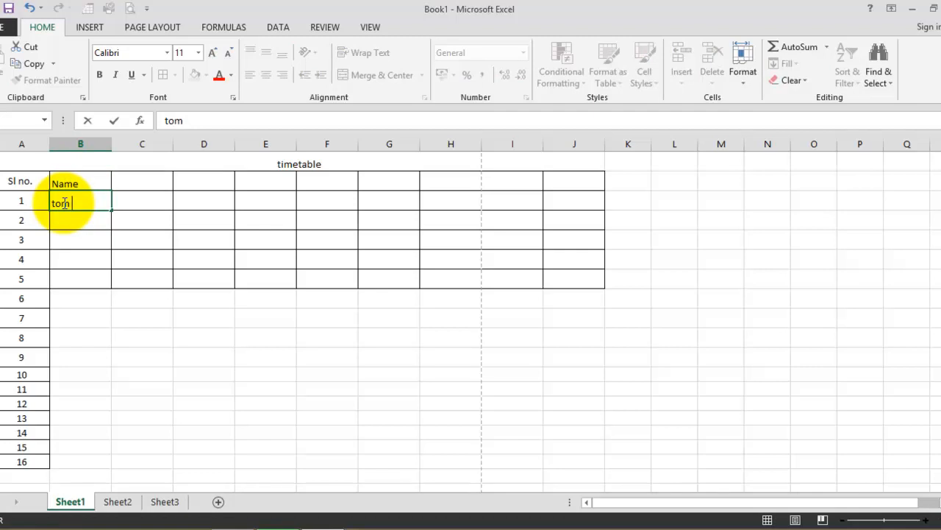
key(Return)
text(aomba)
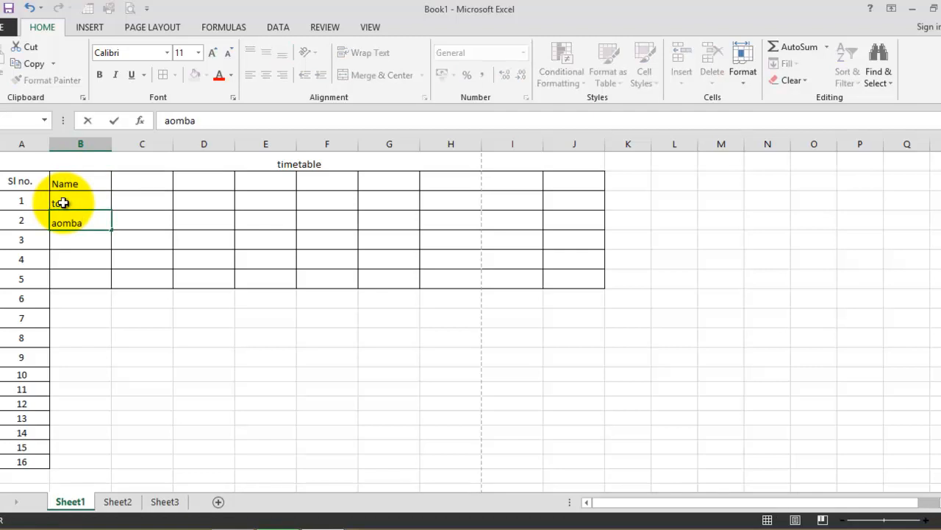
text(Tom)
key(Return)
text(Sonix)
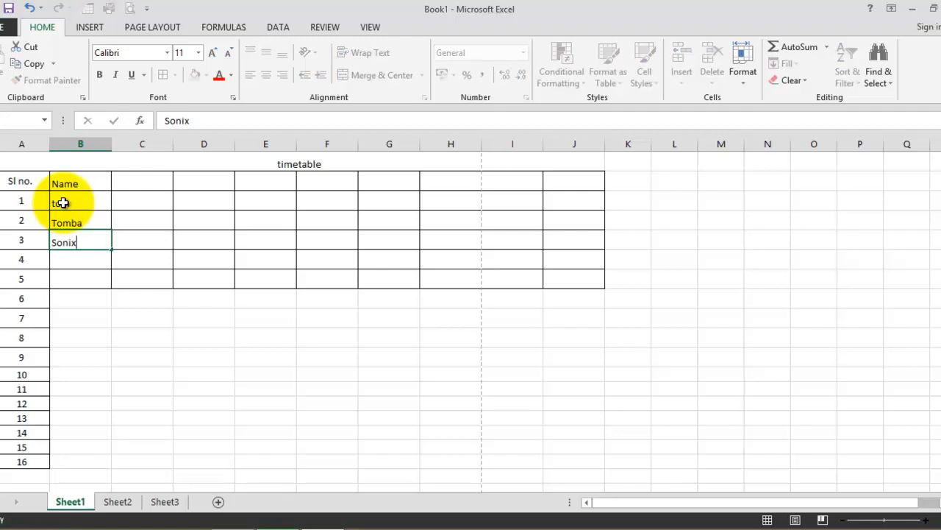
key(Return)
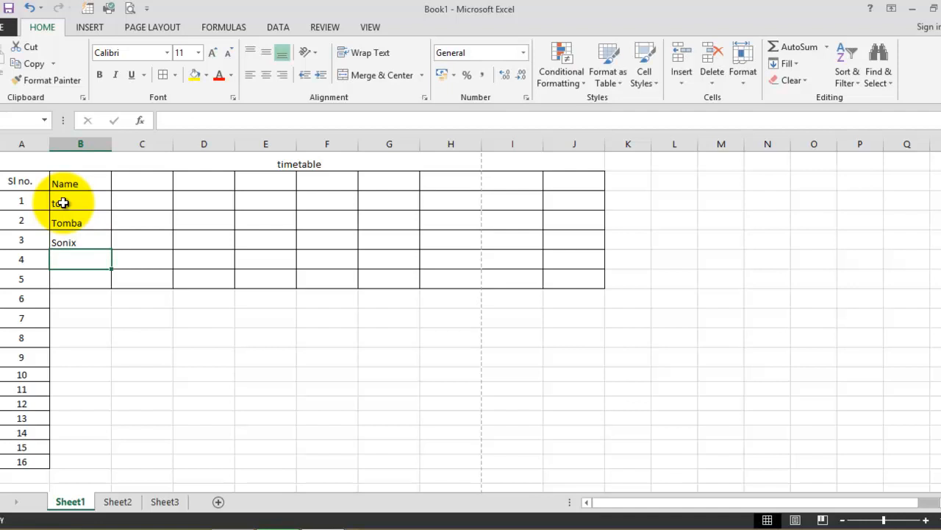
text(Gavin)
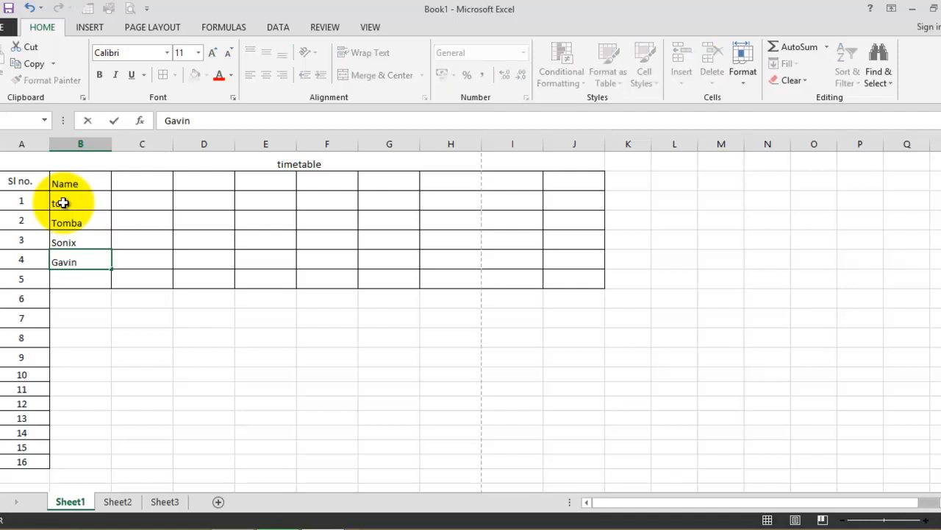
key(Return)
text(Charles)
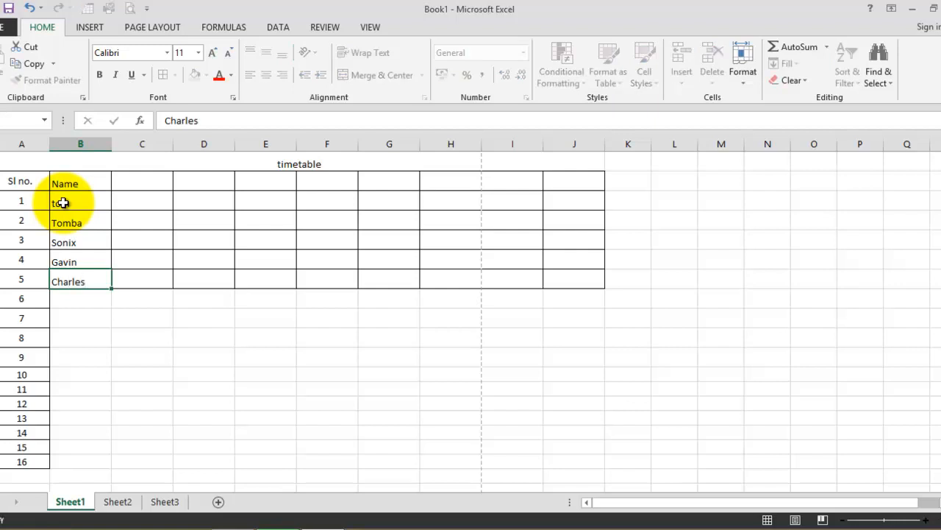
key(Return)
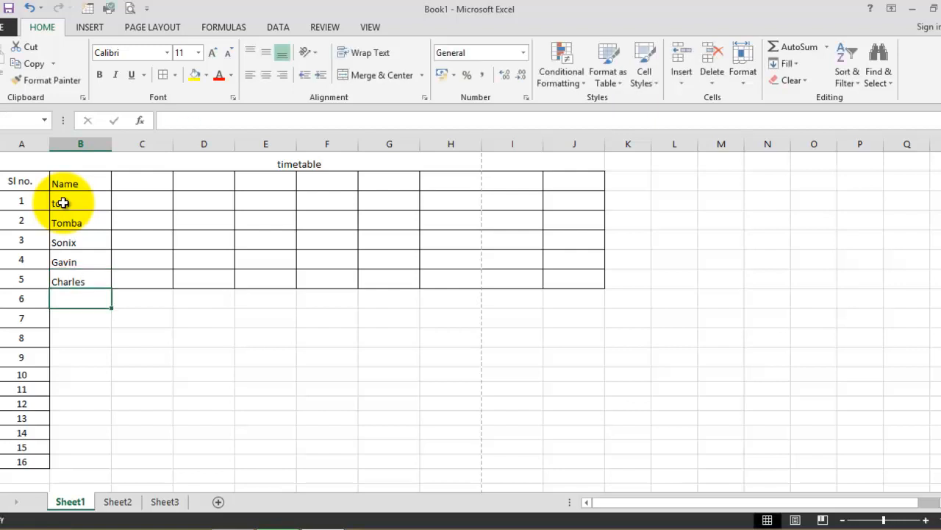
- Enter the column headings maths, English, Manipuri, Computer and total in cells C2 to G2
click(149, 181)
text(maths)
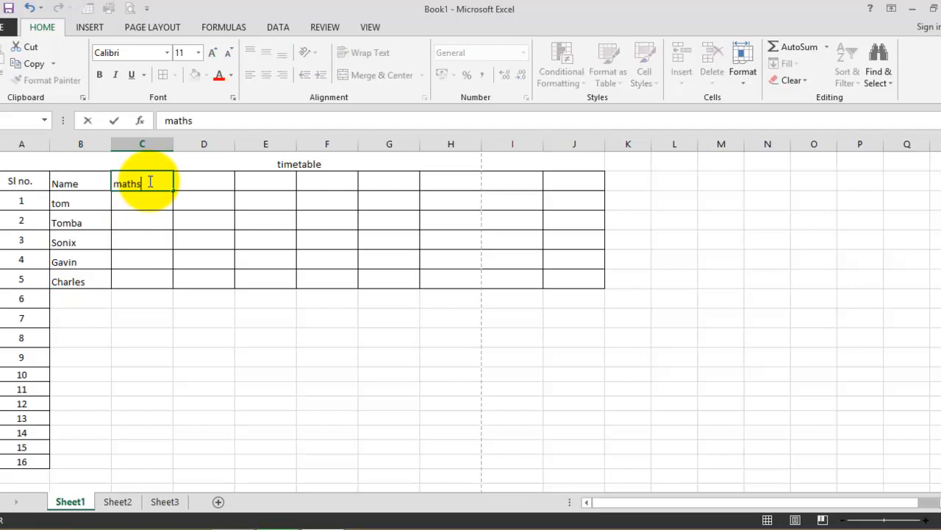
key(Tab)
text(En)
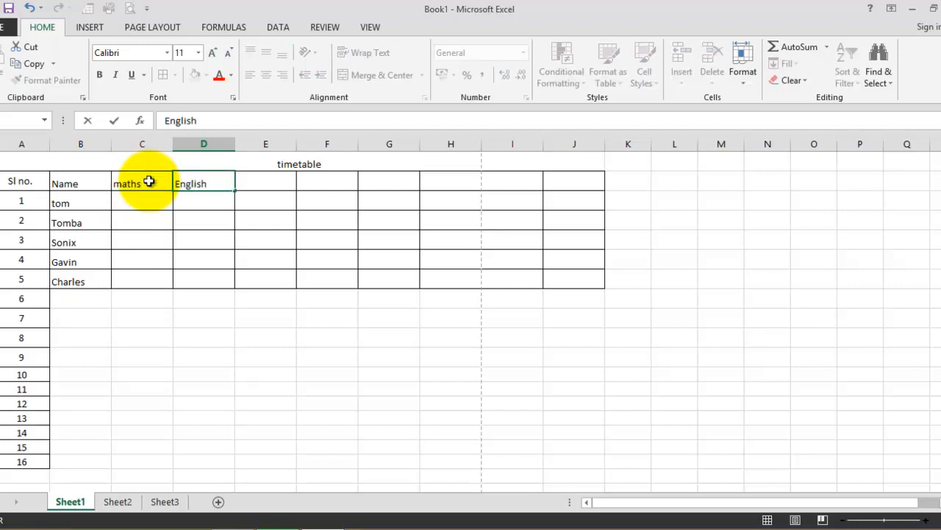
key(Tab)
text(Mani)
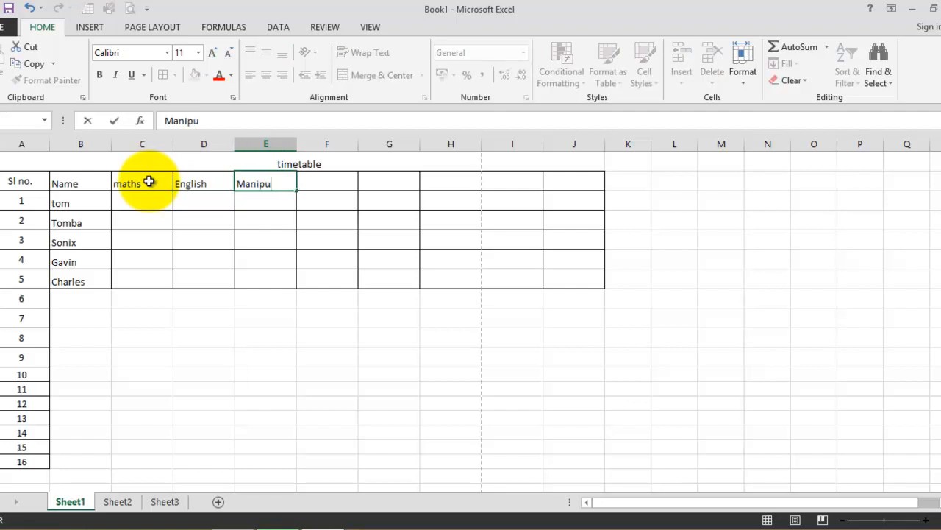
key(Tab)
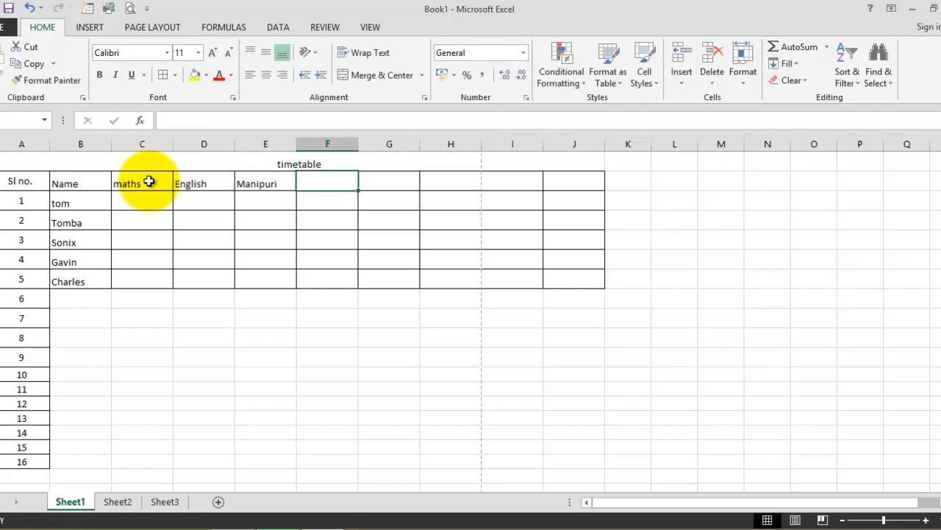
text(Computer)
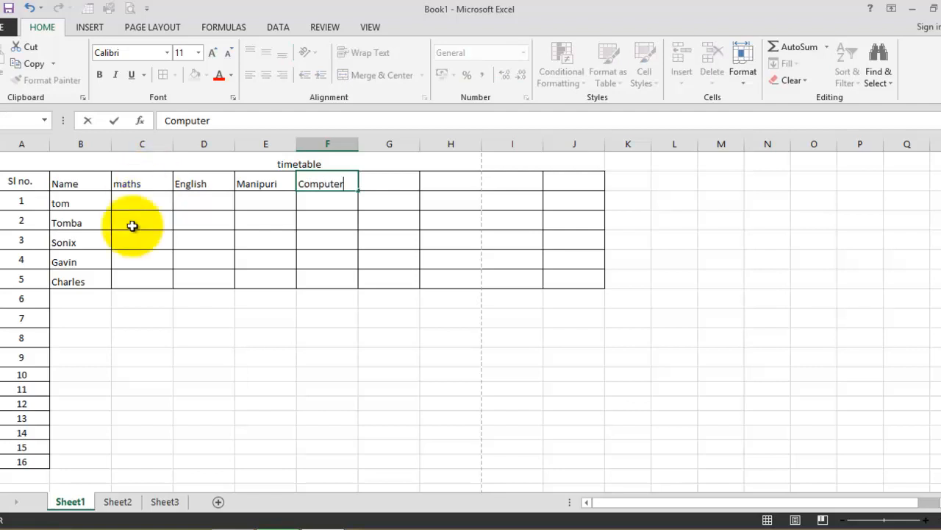
click(138, 206)
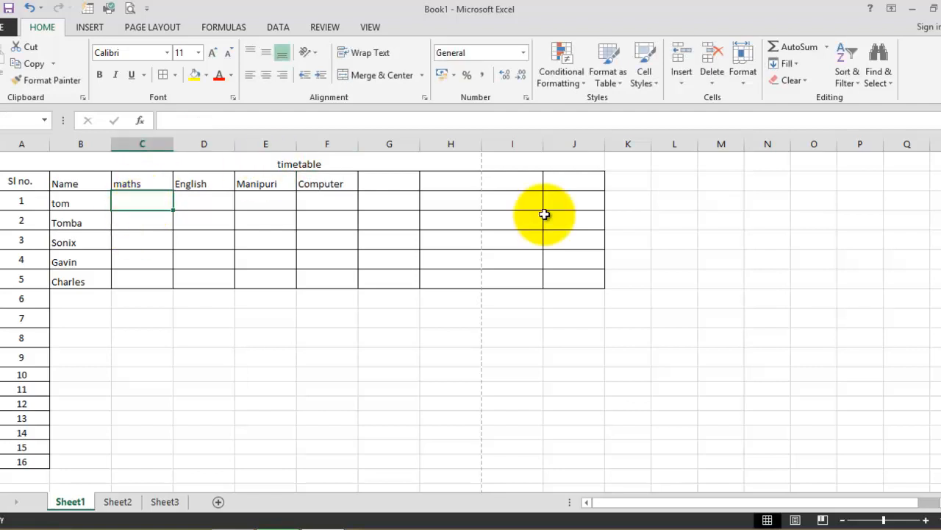
click(404, 183)
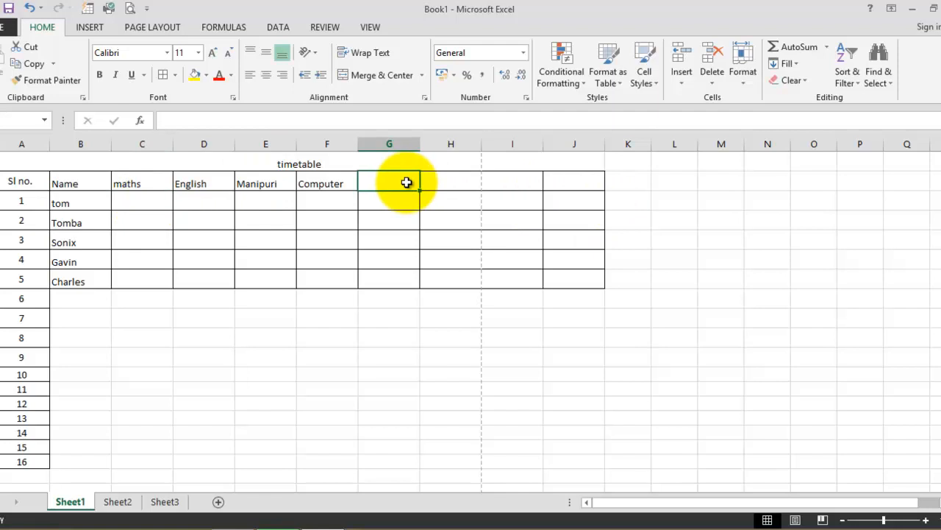
text(total)
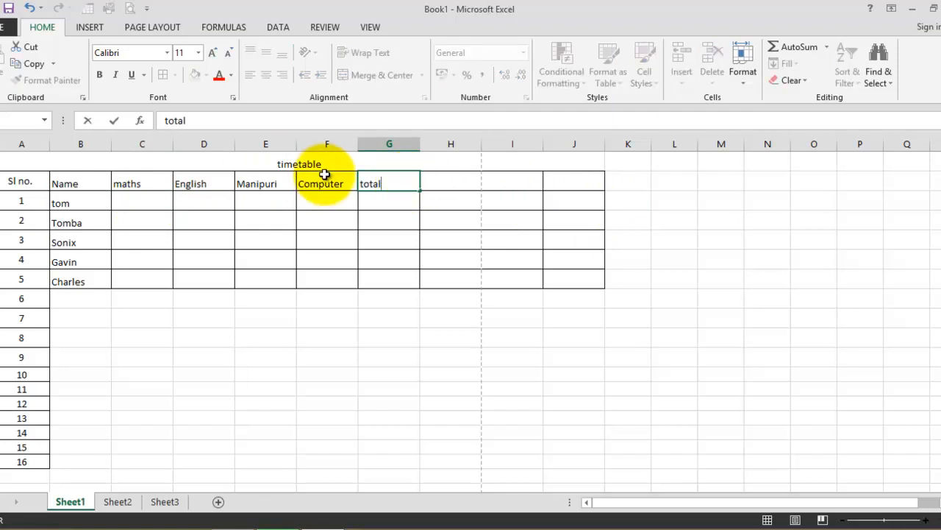
- Remove the borders from the unused range H2:K8 beside the total column
drag(467, 178, 621, 303)
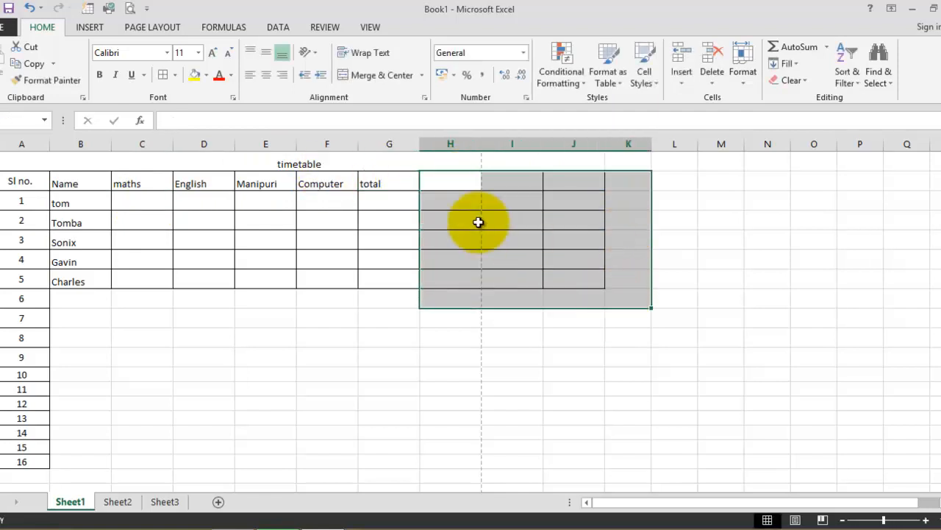
click(175, 76)
click(184, 183)
click(393, 343)
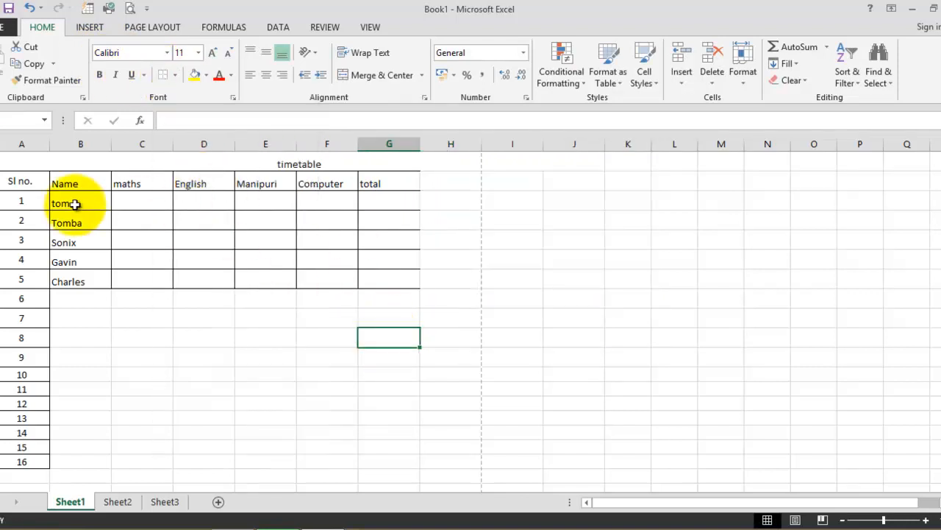
- Apply All Borders to A2:G12, covering the headings and serial numbers 1 to 10
drag(36, 184, 385, 370)
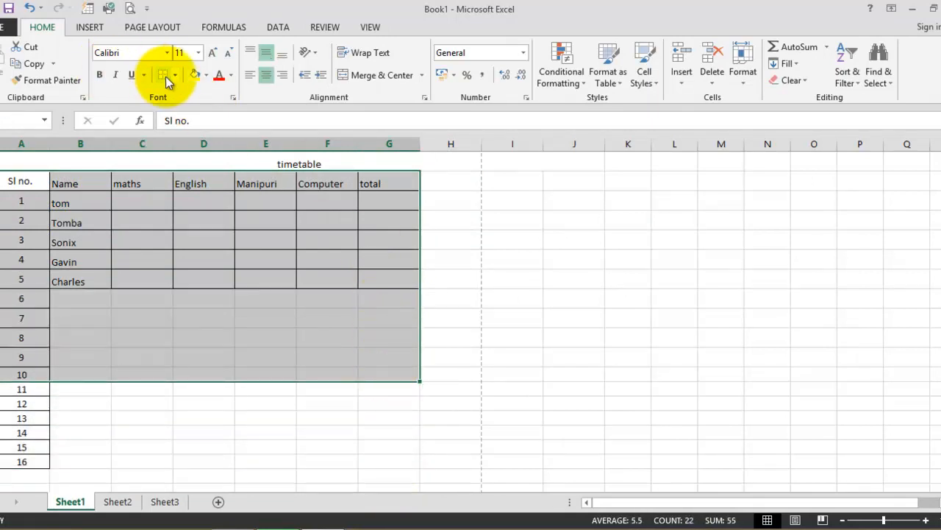
click(174, 76)
click(184, 193)
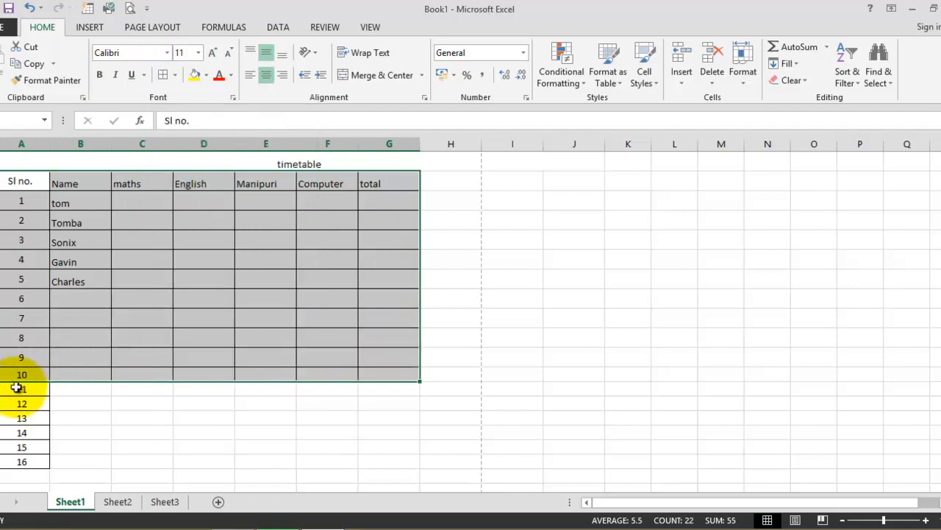
- Remove the borders from columns A to E in the rows from serial number 11 downward
drag(19, 389, 287, 482)
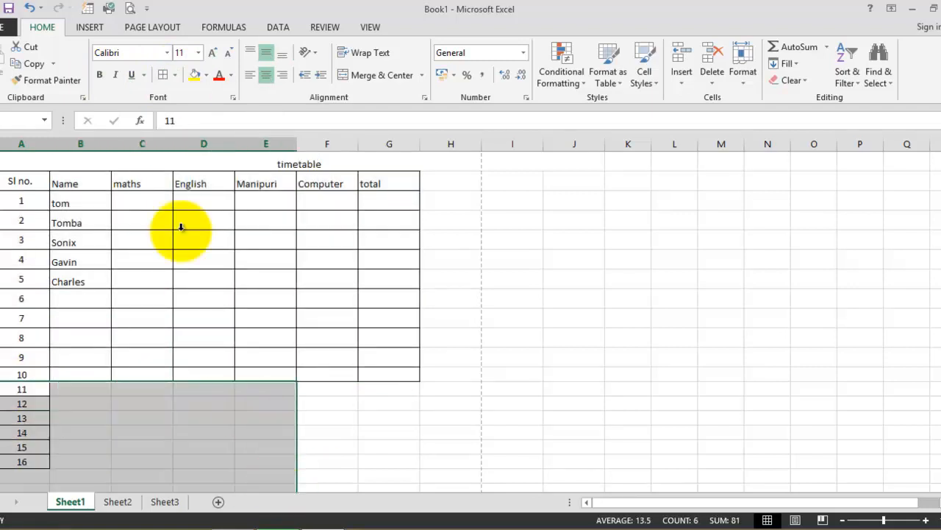
click(176, 75)
click(165, 182)
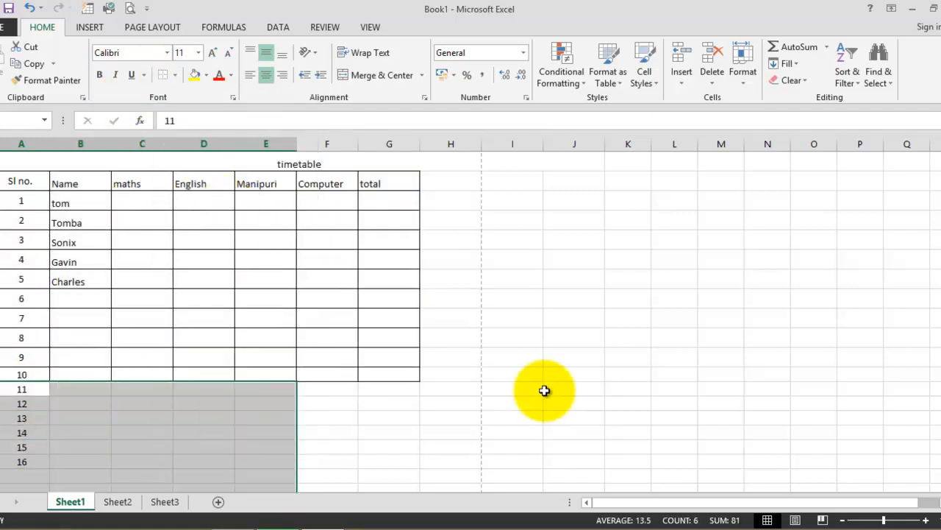
click(544, 390)
- Delete the serial numbers 11 to 16 from A13:A18
drag(17, 391, 38, 458)
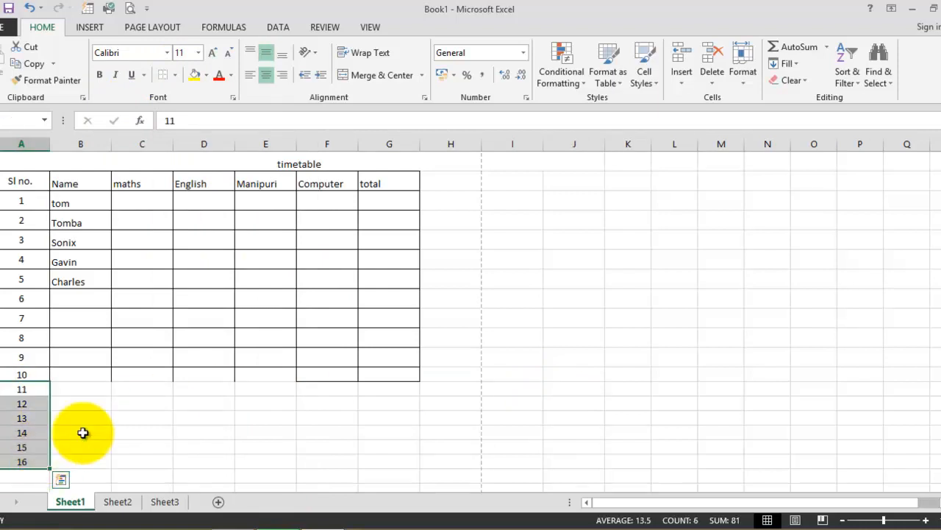
key(Delete)
click(283, 435)
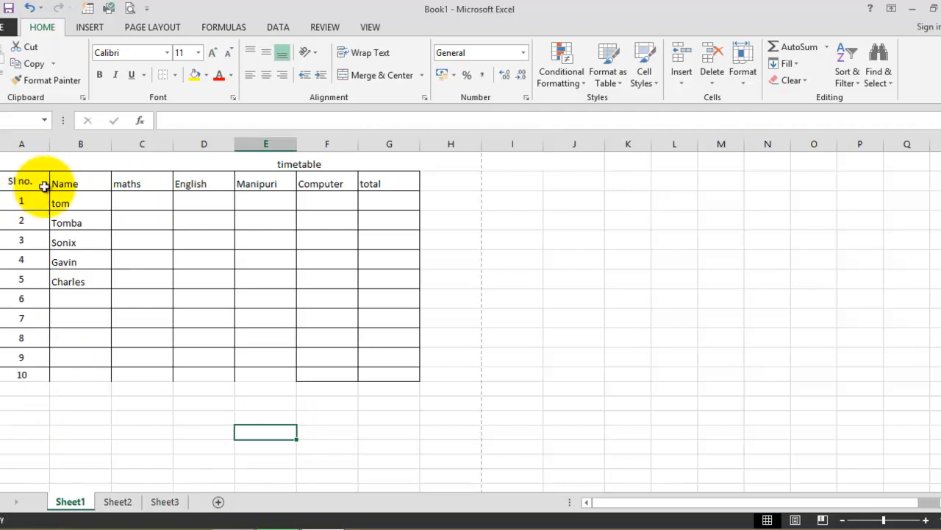
- Enter the maths marks 56, 23, 87 and 56 for serial numbers 1 to 4 in C3:C6
click(140, 202)
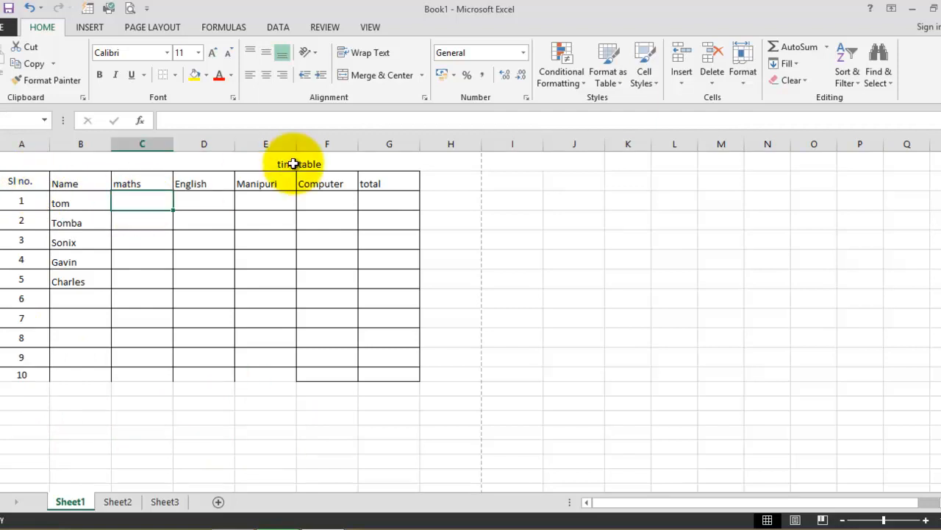
text(50)
key(Return)
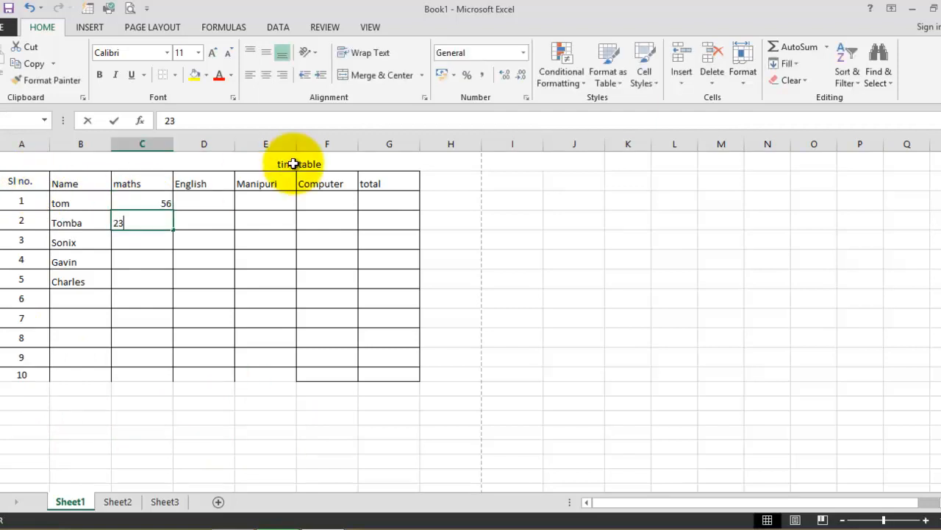
key(Return)
text(87)
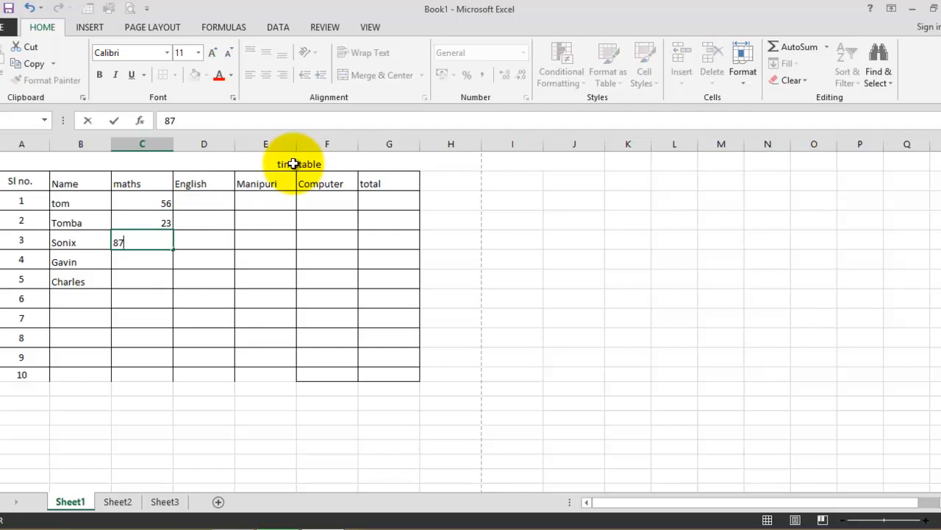
key(Return)
text(56)
key(Down)
key(Right)
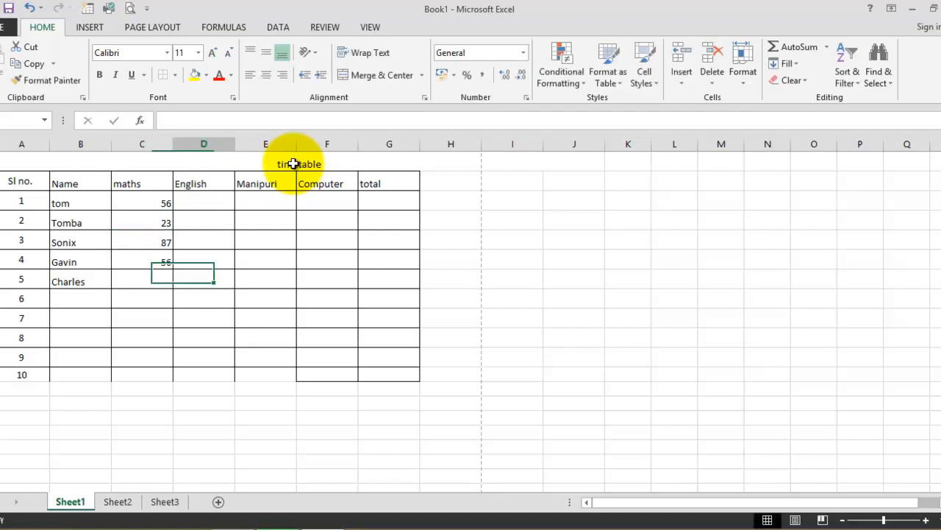
- For serial number 5, enter 89 as the English mark in D7 and 45 as the maths mark in C7
text(89)
key(Return)
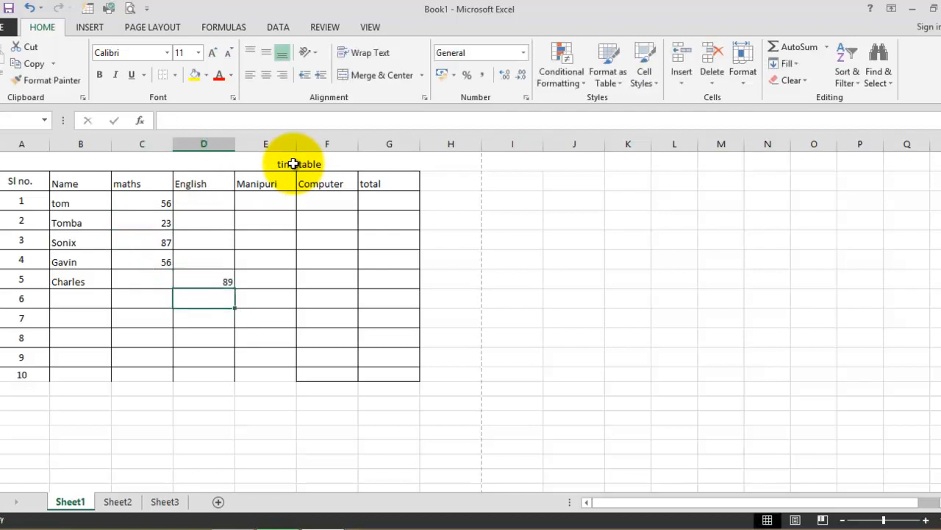
key(Left)
text(45)
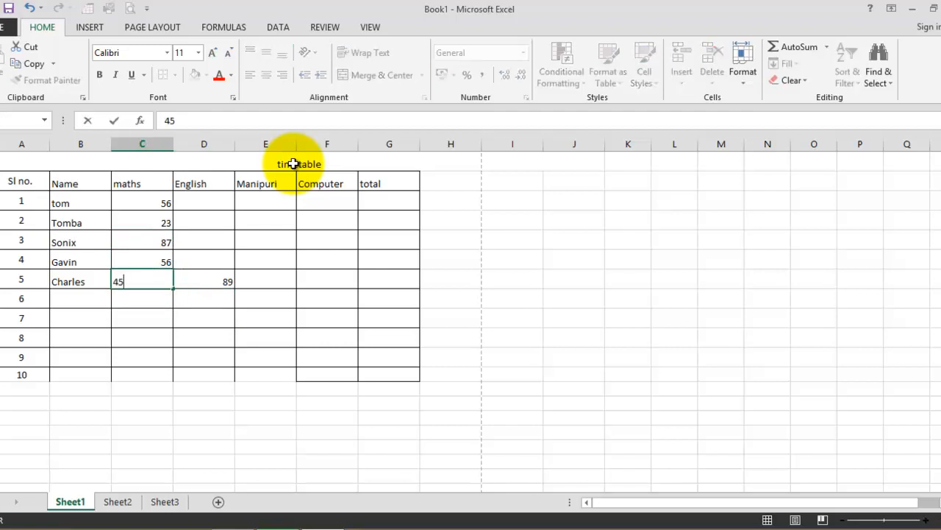
click(405, 276)
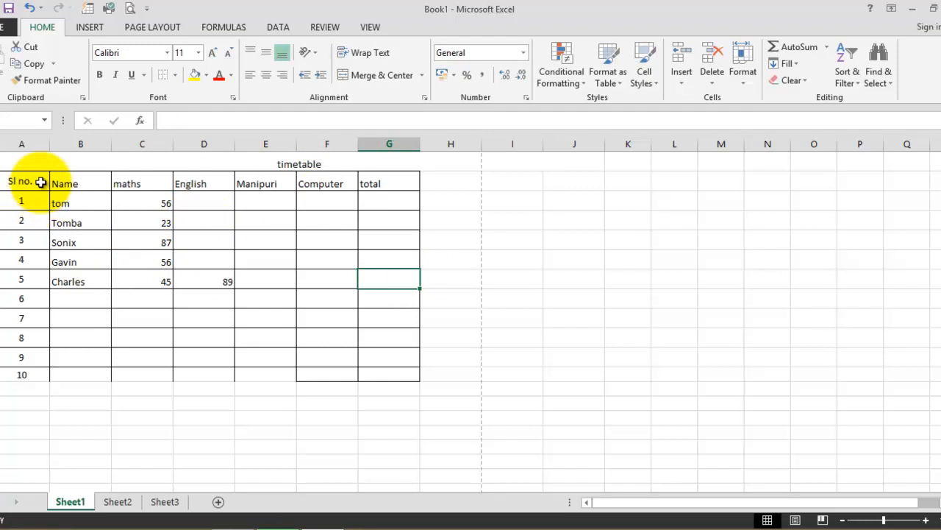
- Make the column headings in A2:G2 bold and enlarge their font
drag(21, 182, 370, 176)
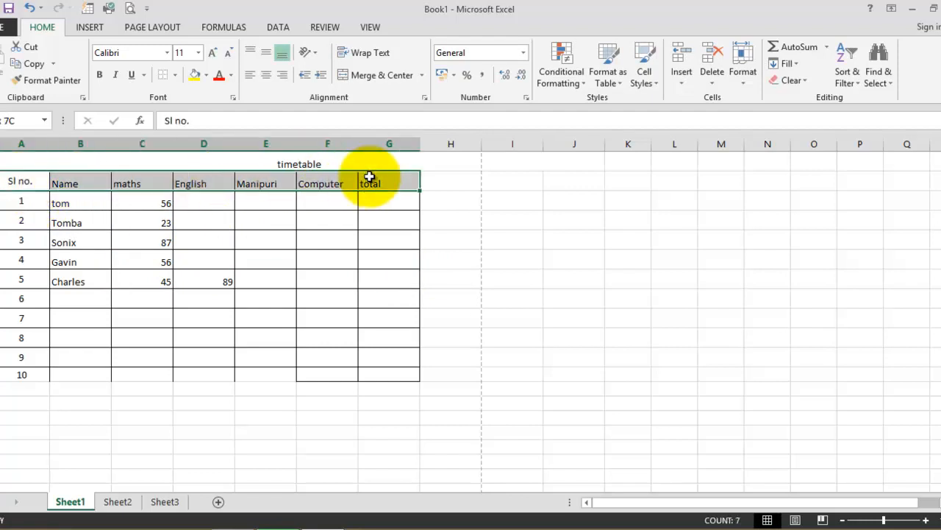
click(99, 74)
click(211, 52)
click(212, 52)
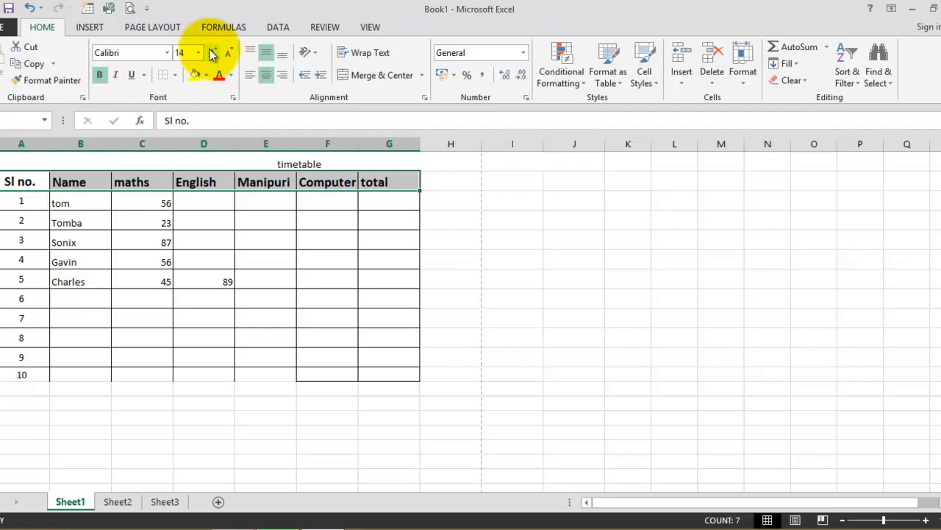
click(212, 53)
click(263, 280)
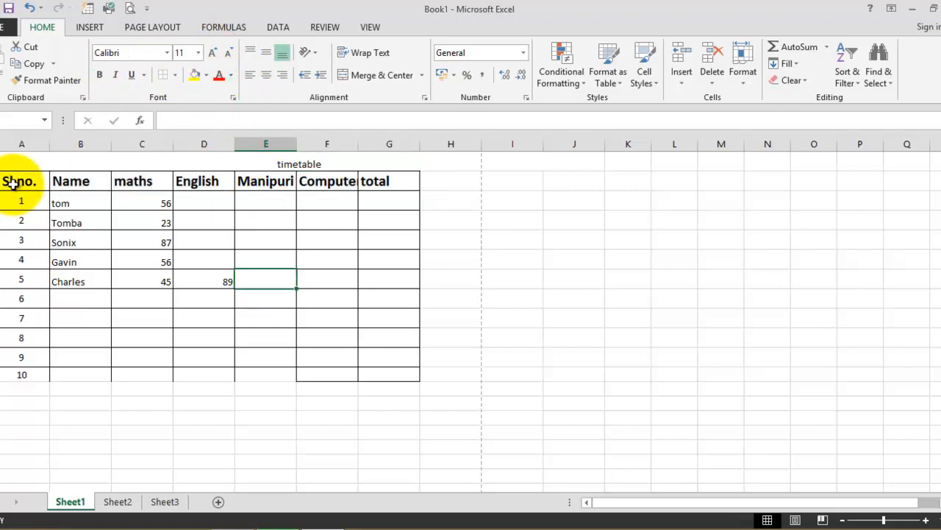
- Reduce the font size of the headings in A2:G2 to 11
drag(19, 184, 374, 184)
click(228, 52)
click(228, 52)
click(228, 52)
click(228, 52)
click(212, 52)
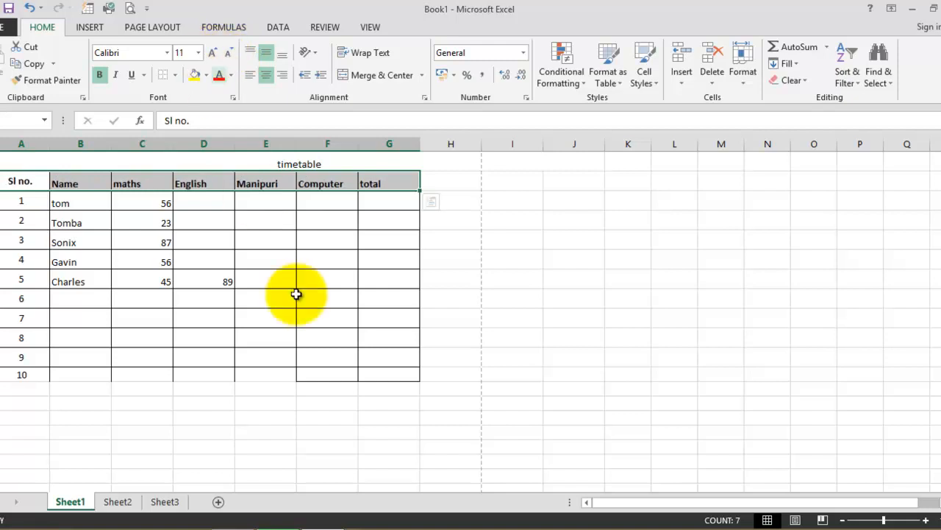
click(327, 318)
- Enter the English marks 56, 78, 59 and 56 for serial numbers 1 to 4 in D3:D6
drag(194, 205, 203, 262)
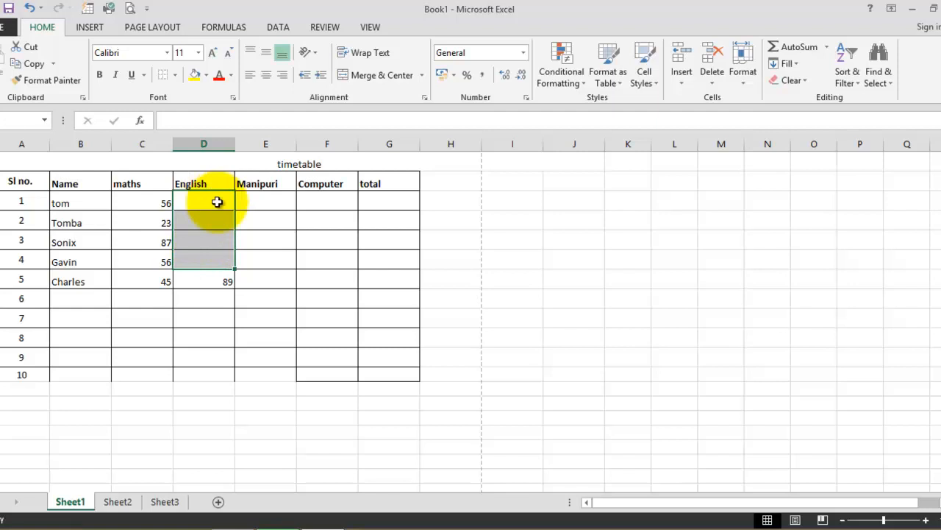
click(217, 201)
text(56)
key(Return)
key(Left)
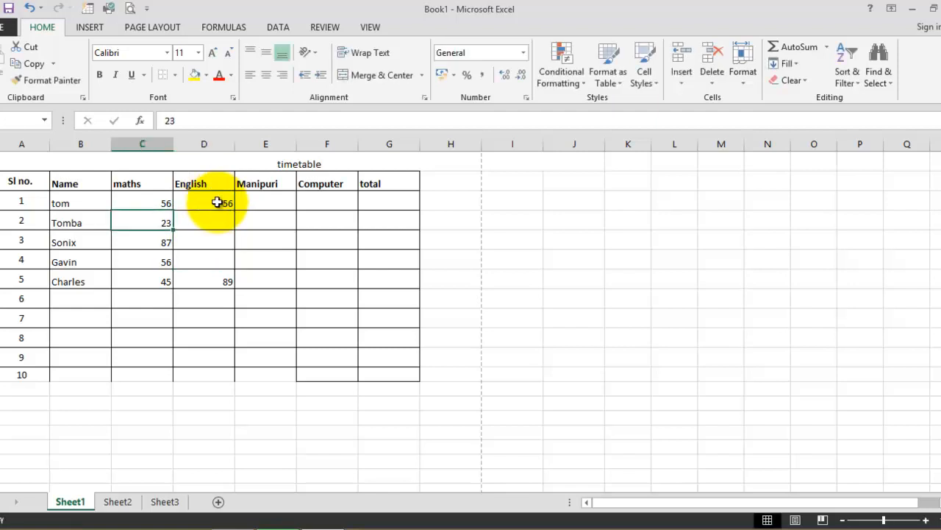
key(Right)
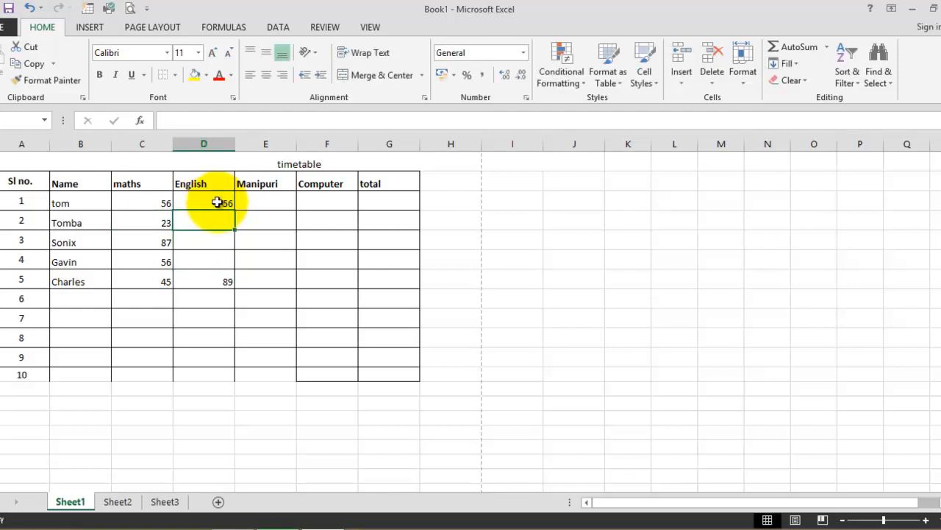
text(7)
text(59)
key(Return)
text(56)
key(Return)
key(Right)
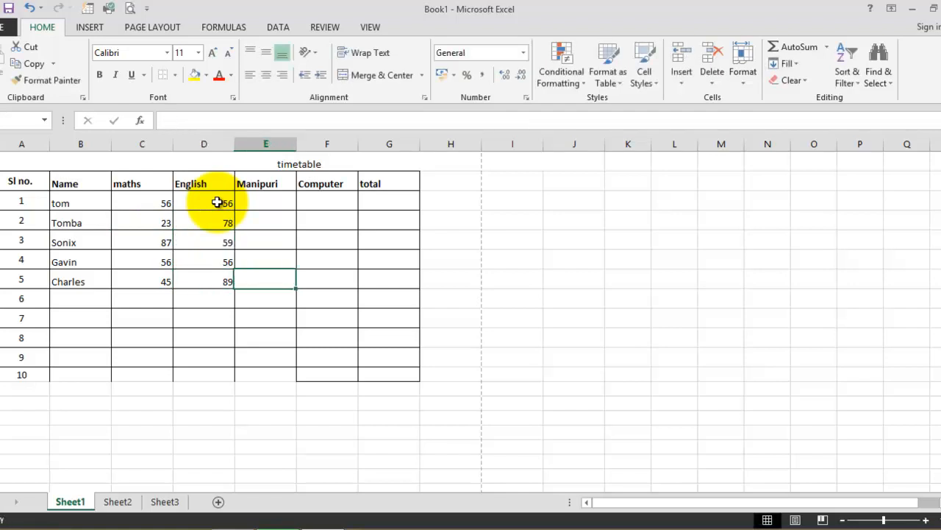
- Fill the Manipuri column E3:E7 with the marks 48, 26, 89, 48 and 56, from serial number 1 to 5
text(56)
key(Up)
text(48)
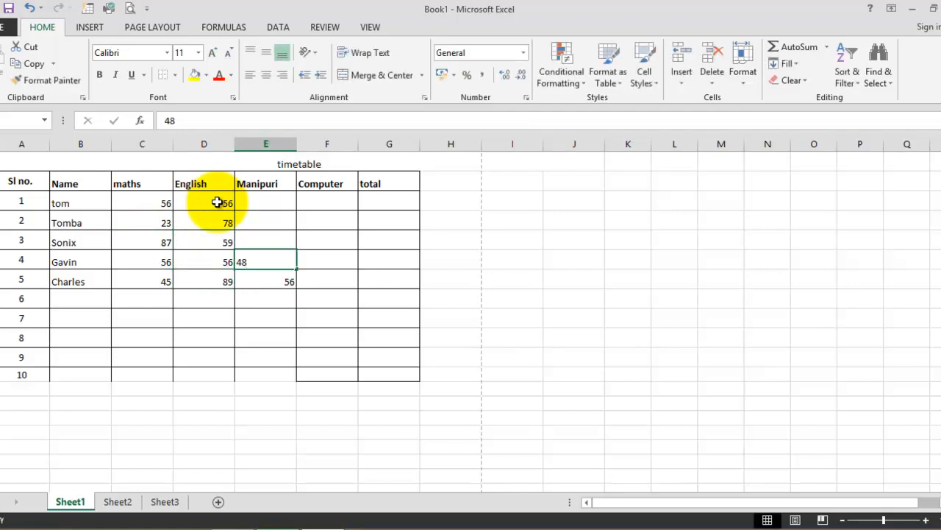
text(89)
key(Up)
text(26)
key(Return)
text(48)
key(Return)
key(Right)
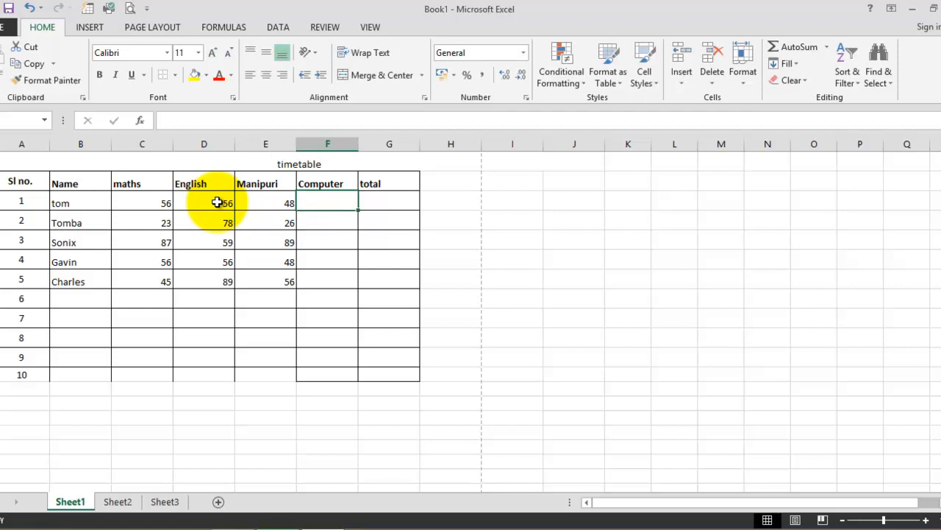
- Enter the Computer marks 48, 59, 45, 48 and 32 for serial numbers 1 to 5 in F3:F7
text(48)
key(Return)
text(59)
key(Return)
text(45)
key(Return)
text(48)
key(Return)
text(32)
key(Return)
key(Right)
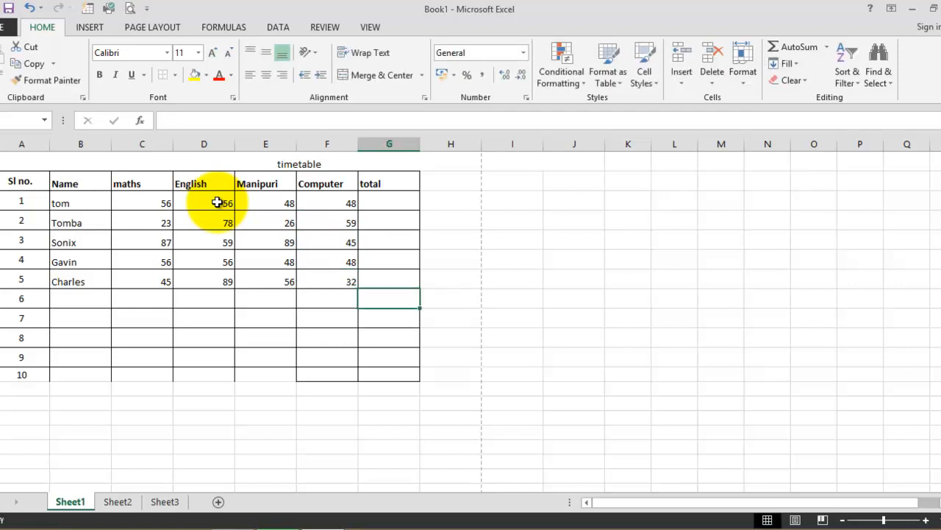
- Total the first student's four subject marks in G3 with the formula =SUM(C3:F3)
click(390, 204)
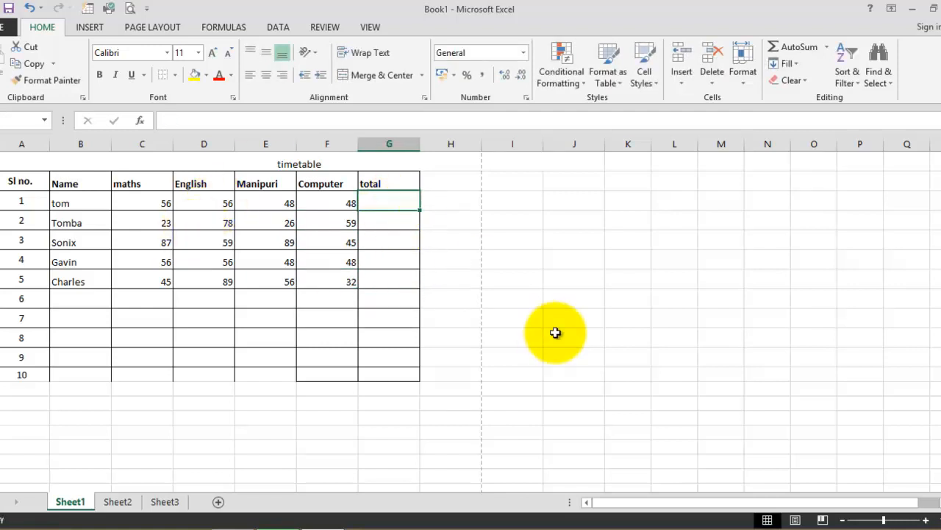
drag(156, 204, 398, 211)
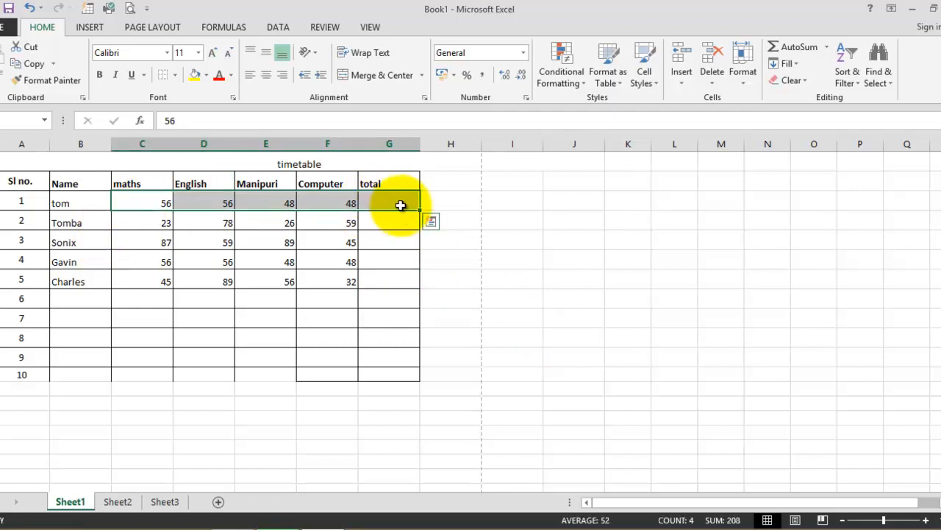
click(400, 205)
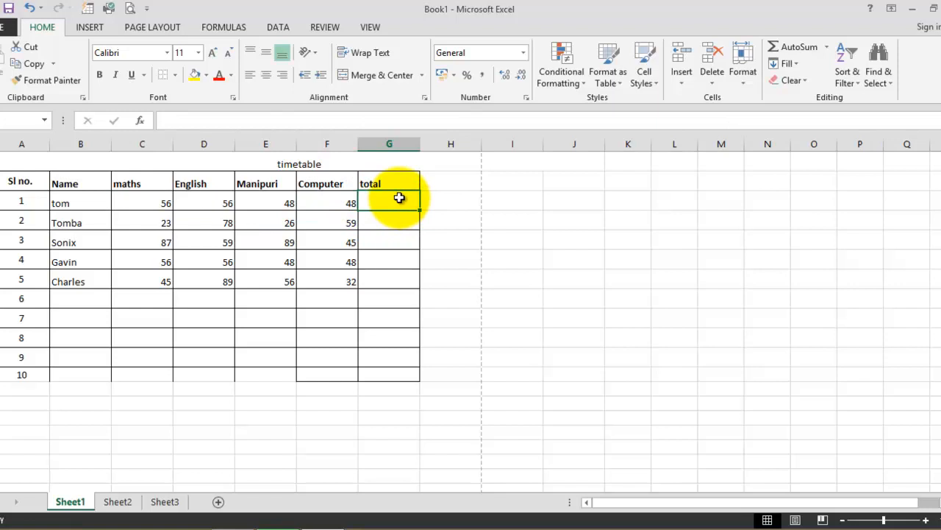
text(=sum)
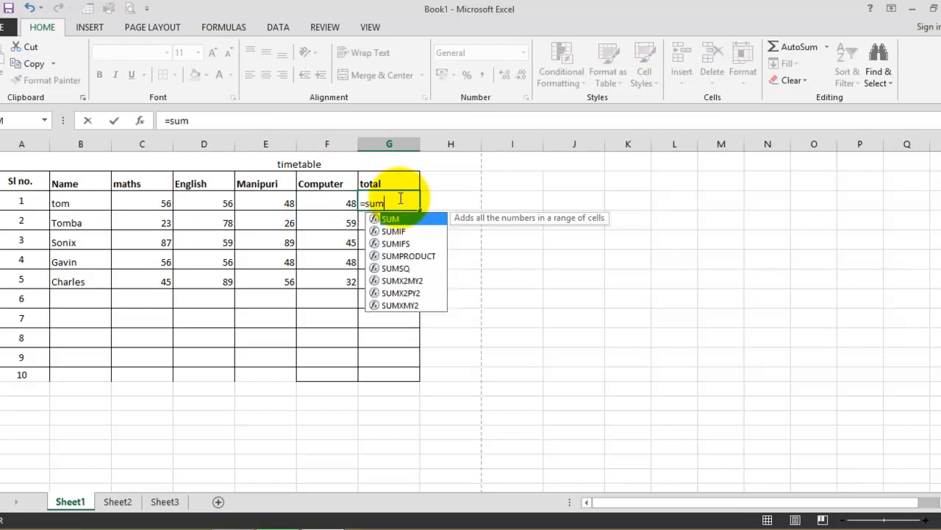
key(Tab)
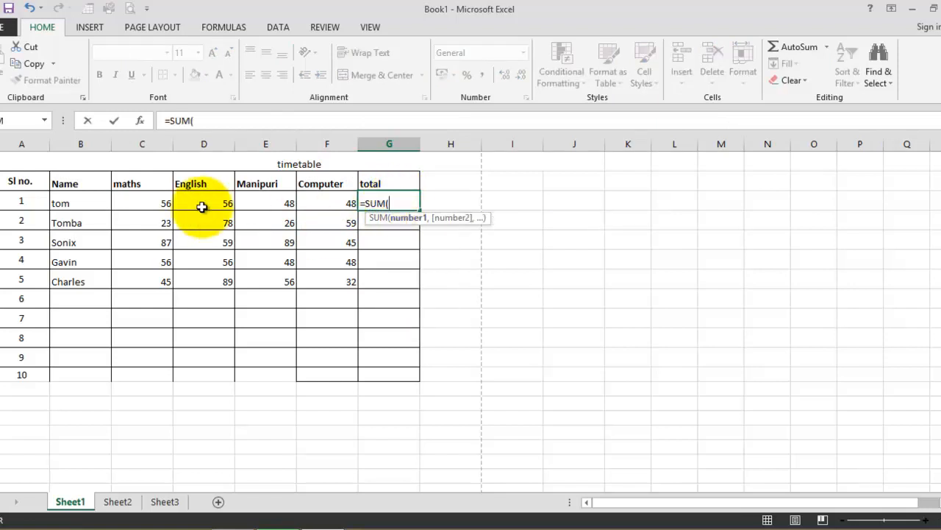
drag(151, 200, 306, 199)
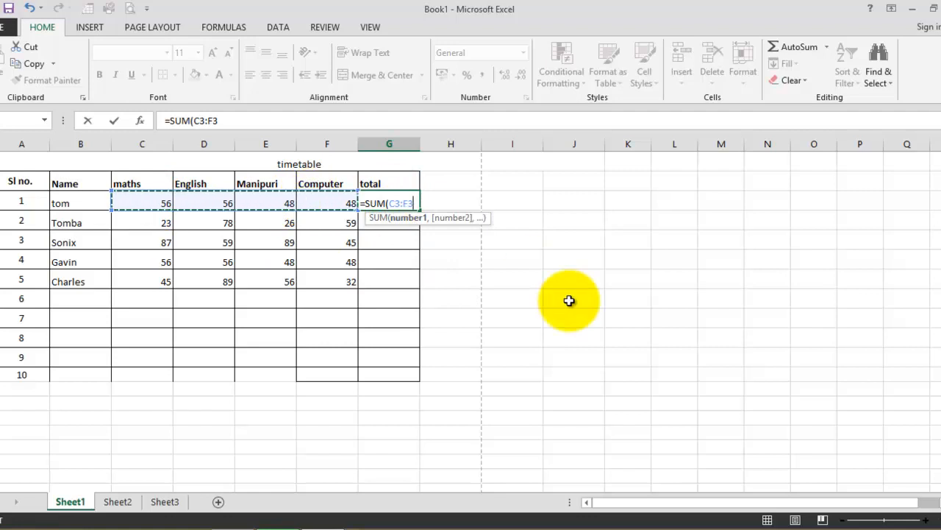
key(Return)
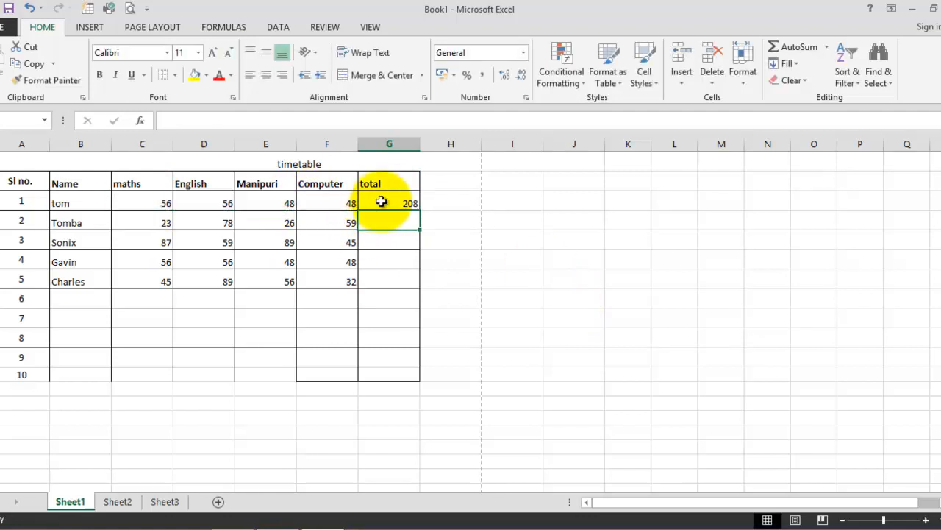
- Copy the total formula from G3 down through G7 for the remaining students
click(412, 203)
drag(420, 210, 418, 295)
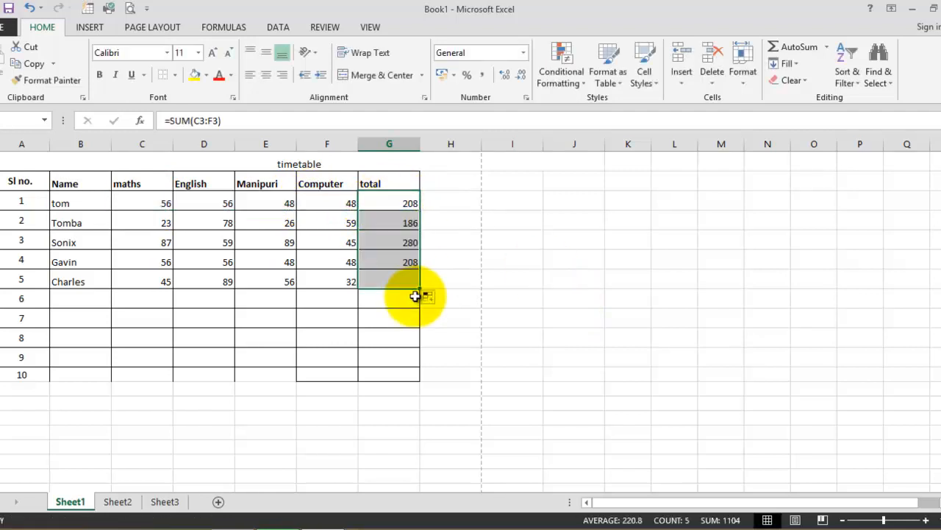
click(477, 262)
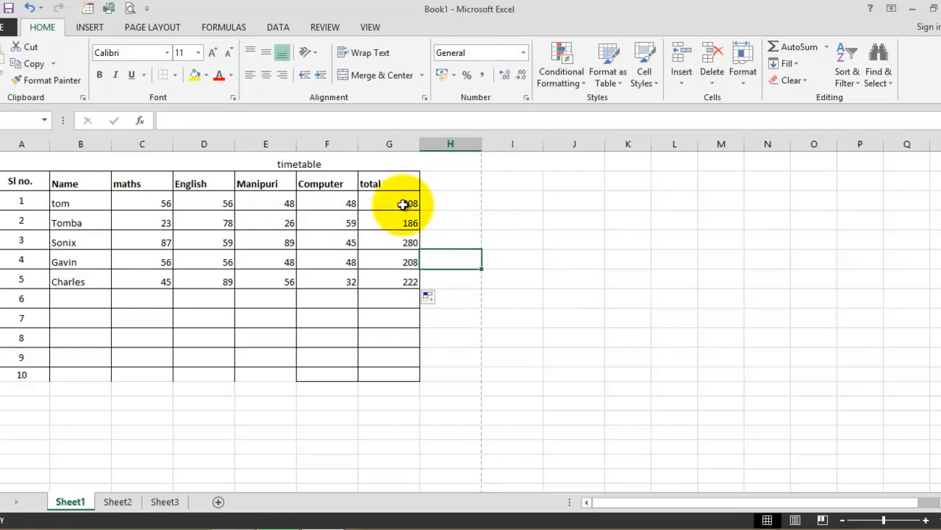
- Center the headings in A2:G2 horizontally and align them to the middle vertically
drag(29, 184, 394, 184)
click(270, 72)
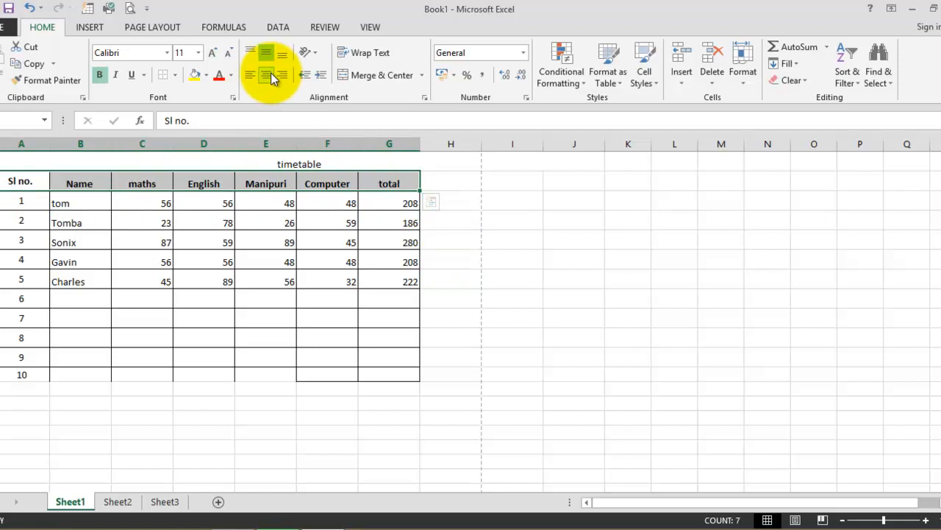
click(270, 51)
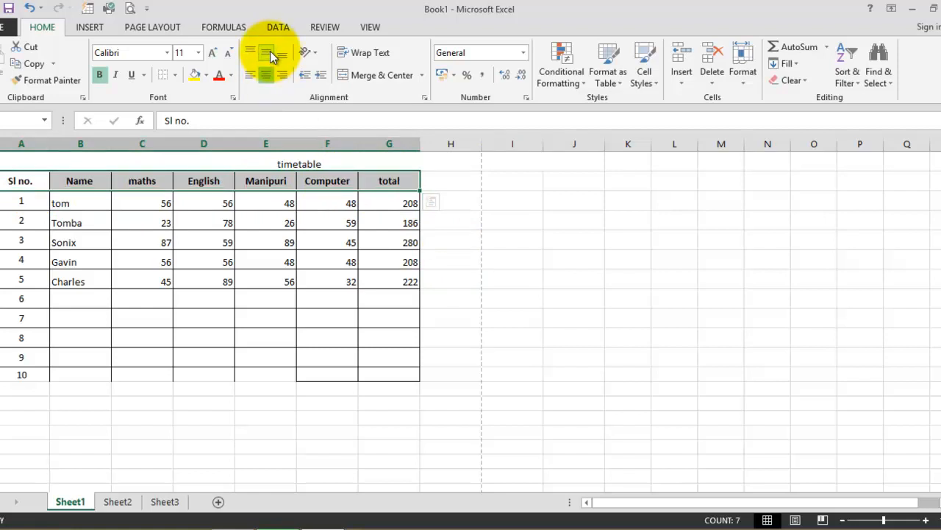
click(308, 316)
- Apply Outside Borders to A3:G12, the student rows from serial number 1 to 10
drag(25, 200, 386, 367)
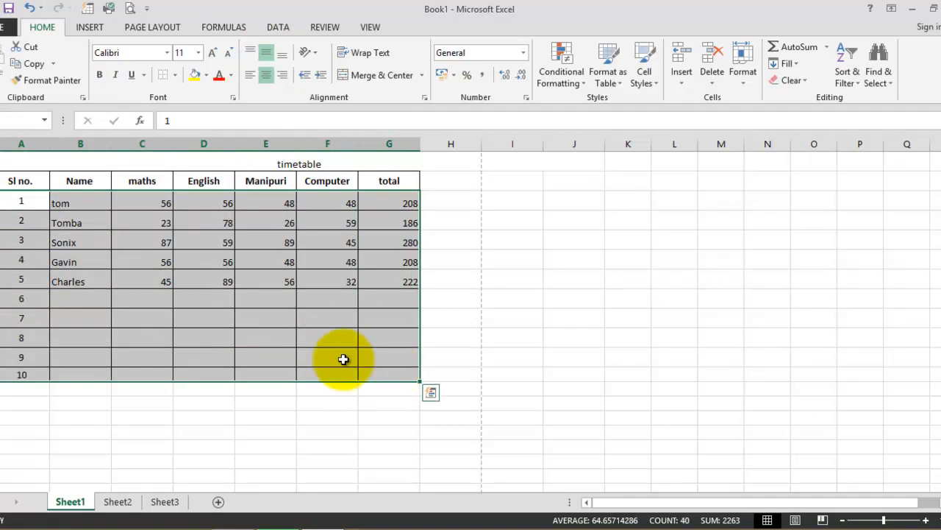
click(178, 75)
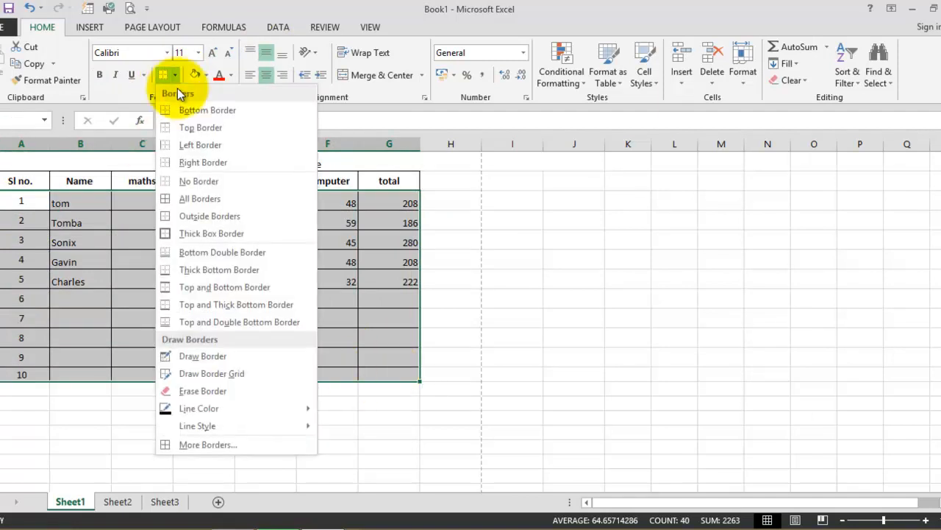
click(171, 213)
click(147, 360)
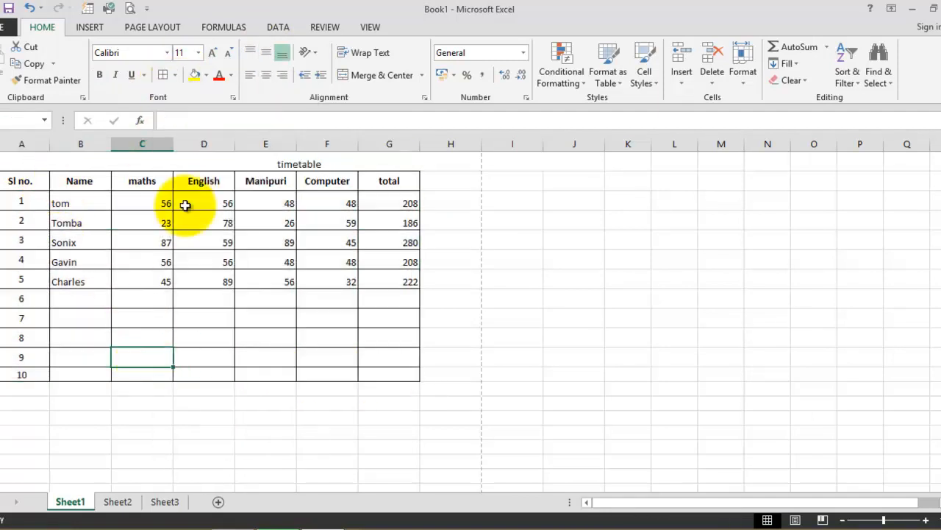
- Unmerge the timetable title in row 1 and merge and center it across A1:G1 only
click(269, 157)
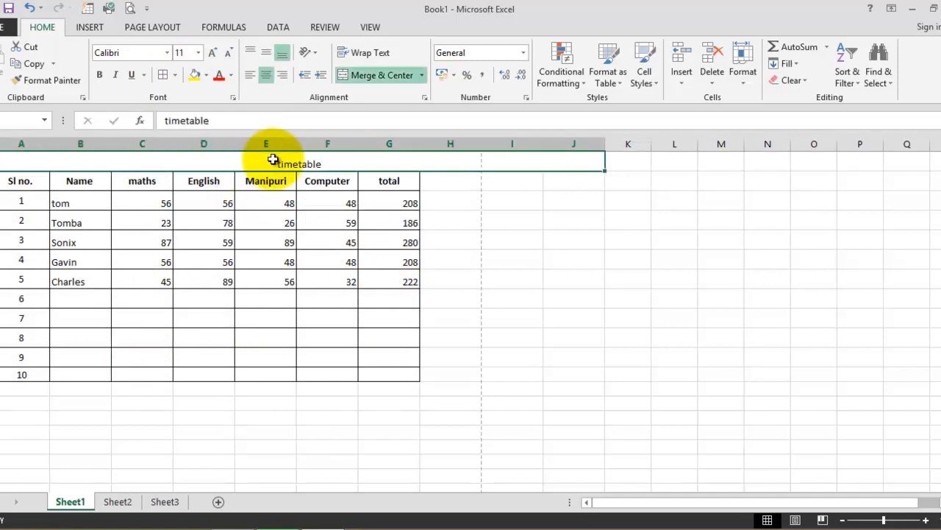
click(404, 79)
drag(17, 160, 389, 165)
click(375, 76)
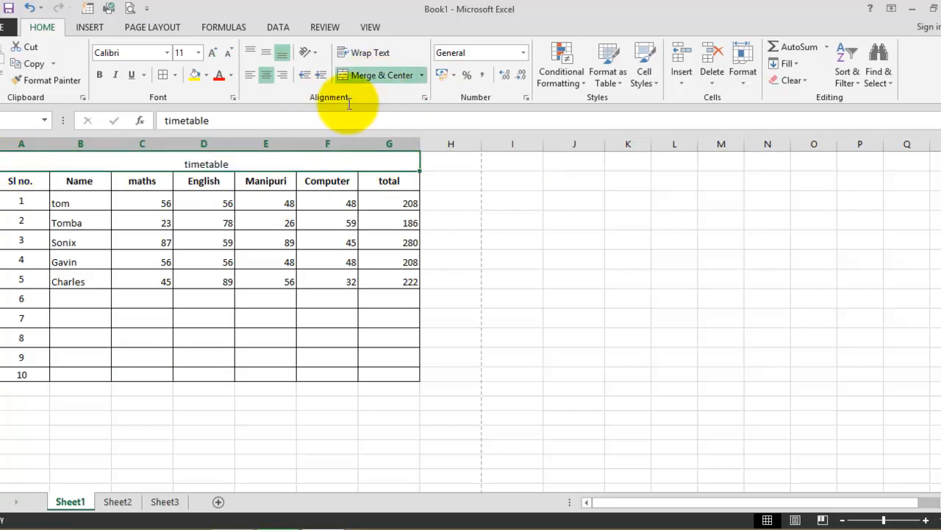
click(312, 273)
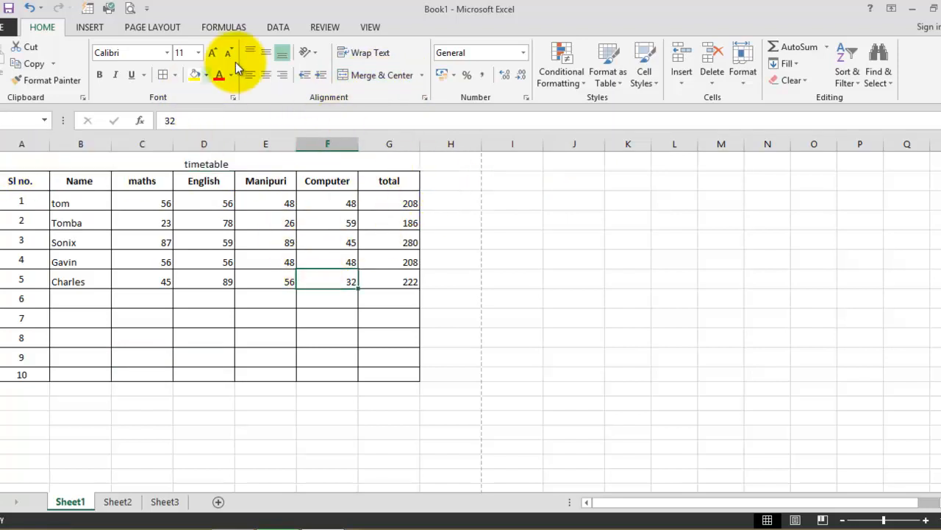
- Widen columns B through G equally so the marks table fills the page width
drag(78, 144, 363, 144)
click(435, 303)
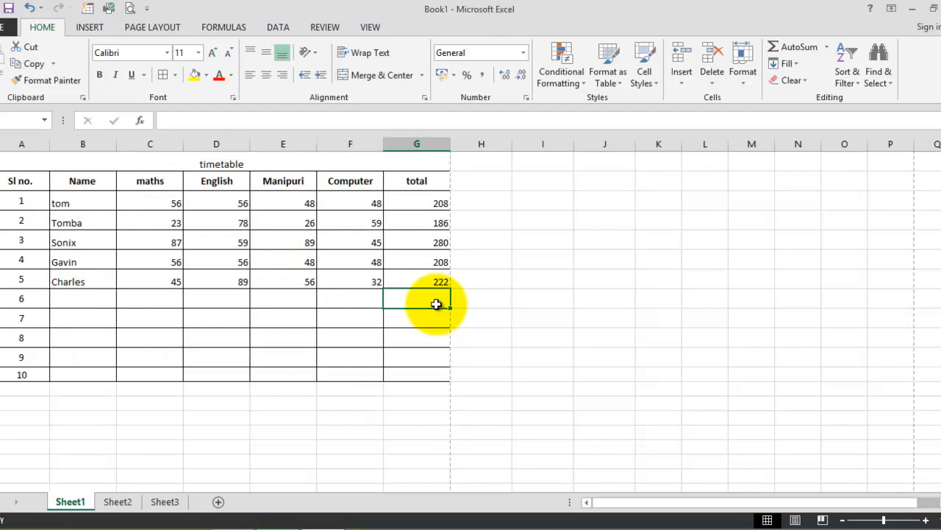
- Center the marks and totals in C3:G7 horizontally and align them to the middle vertically
drag(156, 209, 410, 277)
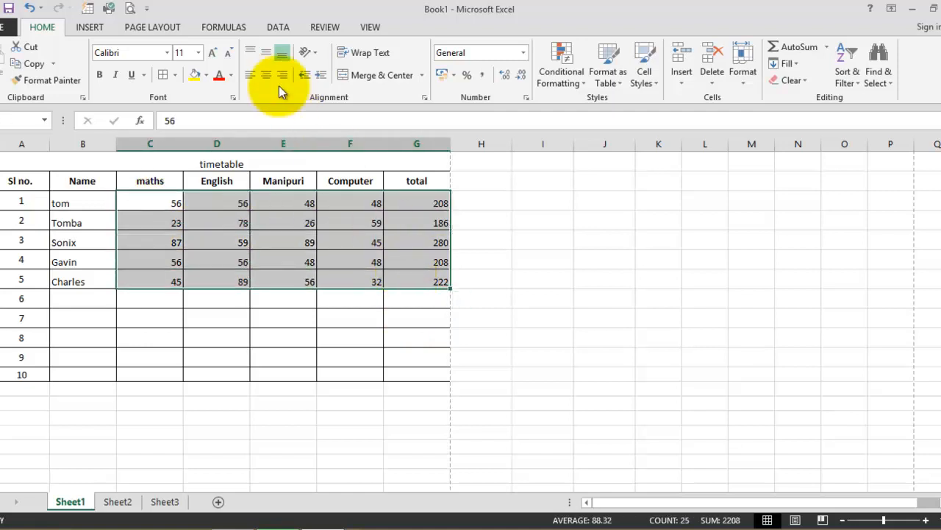
click(251, 74)
click(266, 74)
click(265, 52)
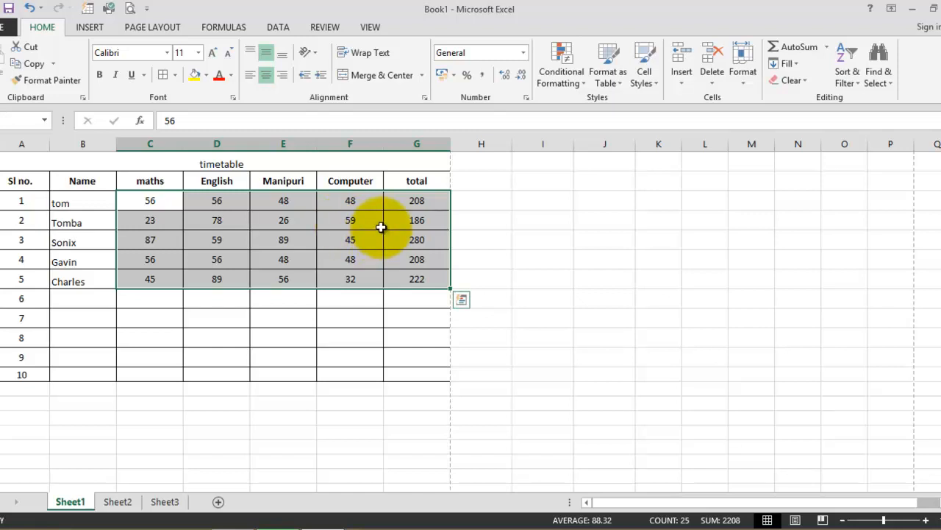
click(361, 322)
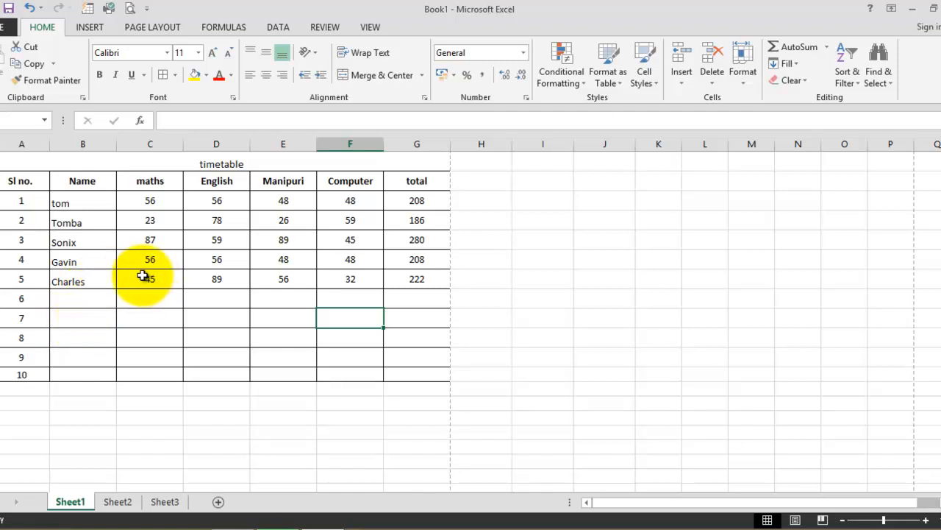
click(214, 166)
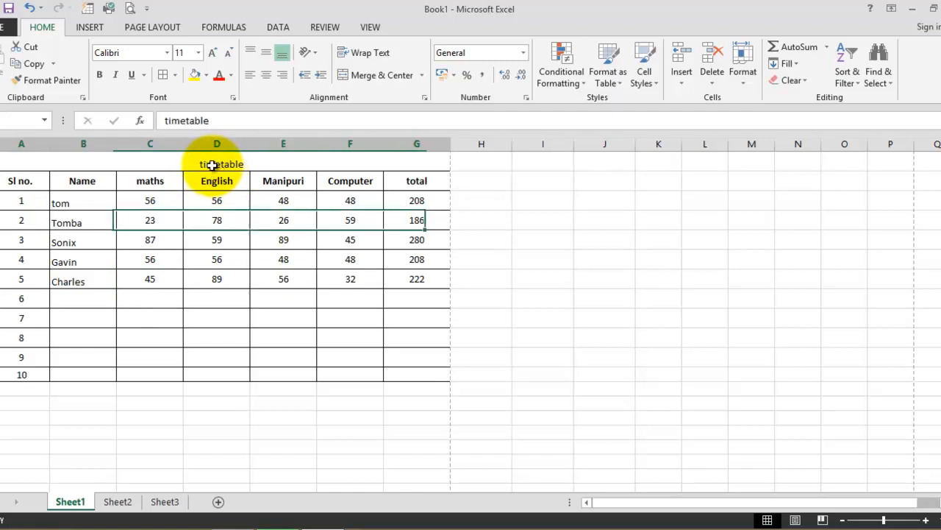
click(185, 121)
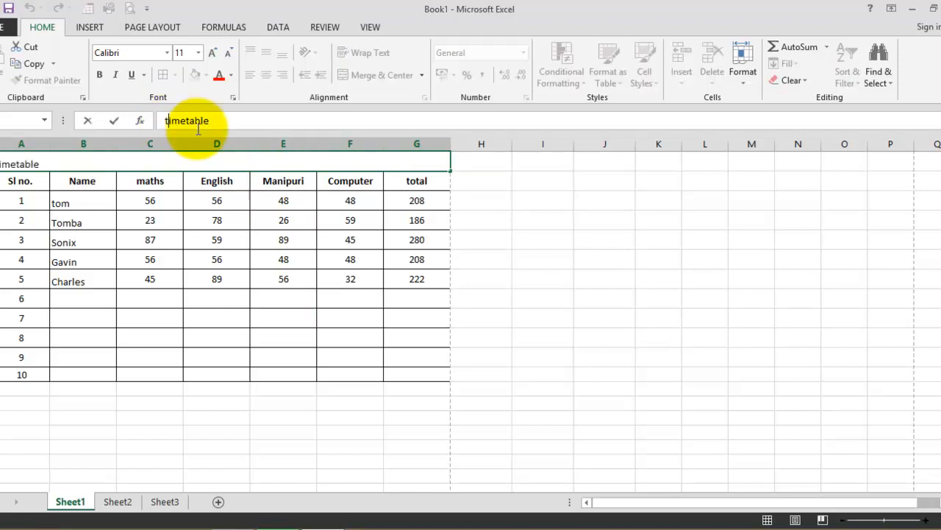
click(179, 262)
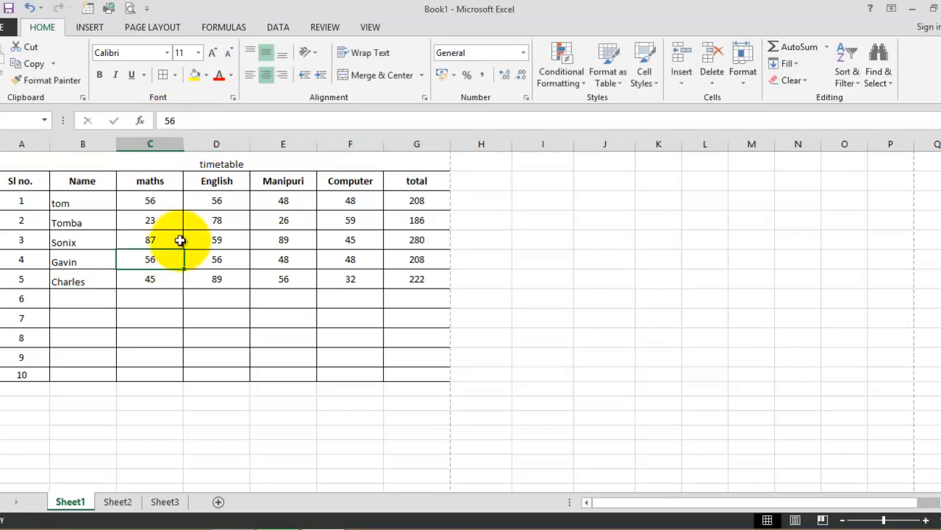
- Capitalize both words of the merged row 1 title so it reads "TimeTable"
click(206, 165)
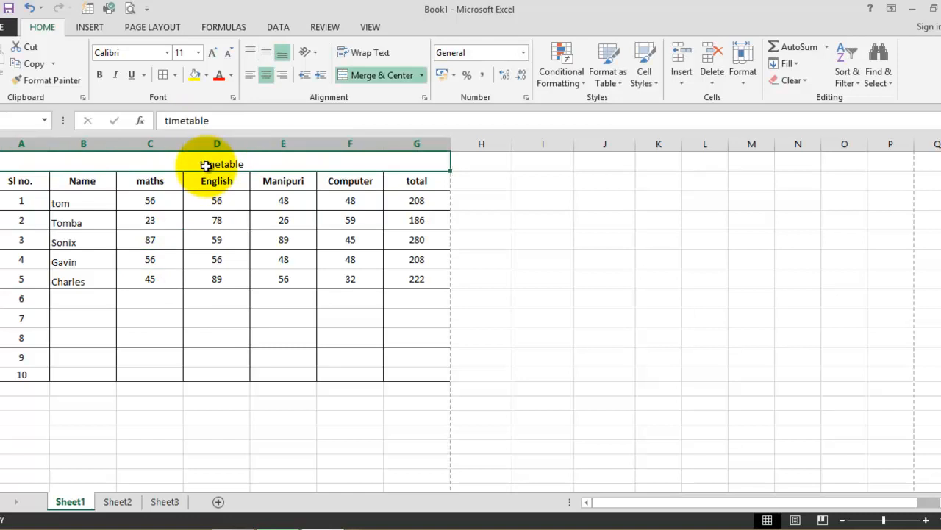
double_click(205, 164)
key(BackSpace)
text(T)
key(Right)
key(Right)
key(Right)
key(Right)
key(BackSpace)
text(T)
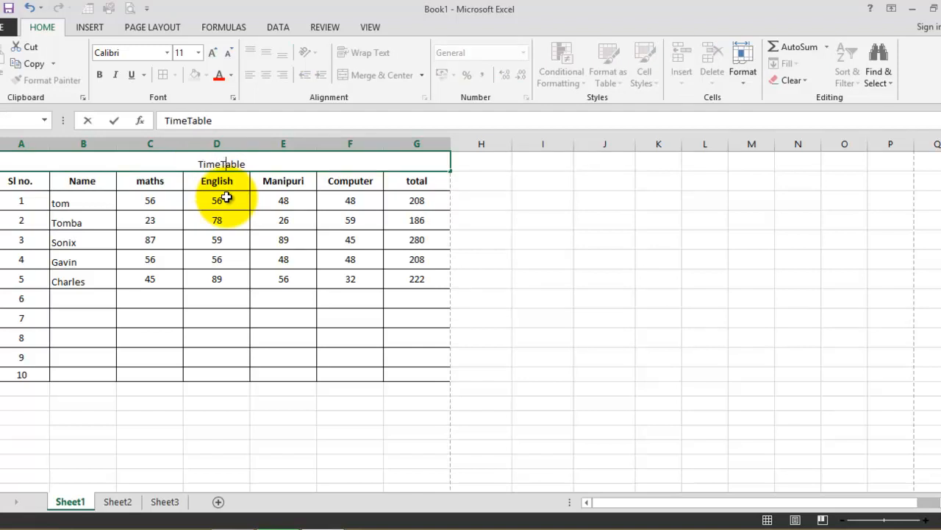
click(288, 317)
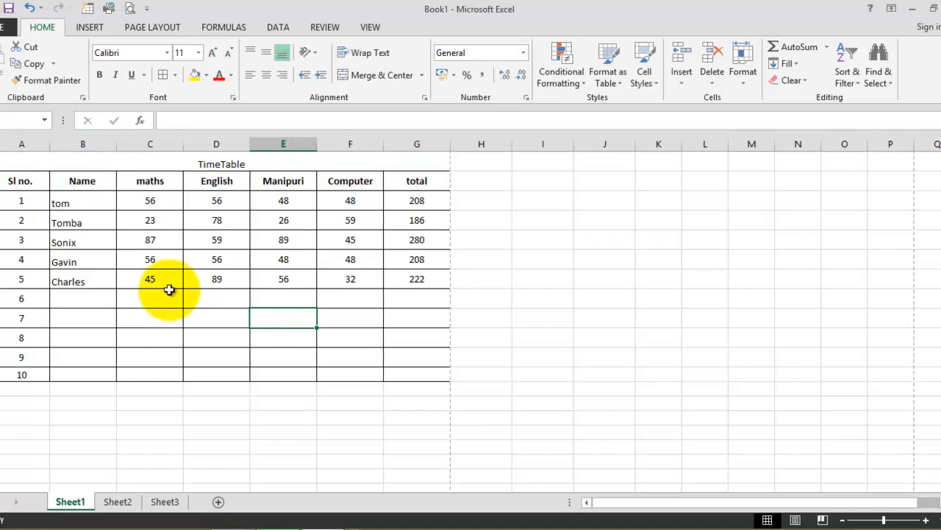
- Change the English mark of serial number 3, cell D5, to 61
click(239, 240)
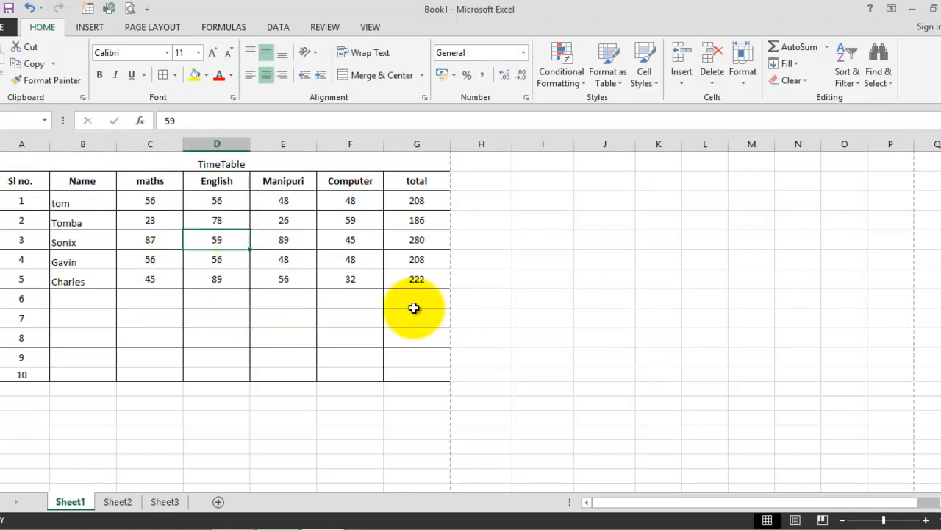
text(61)
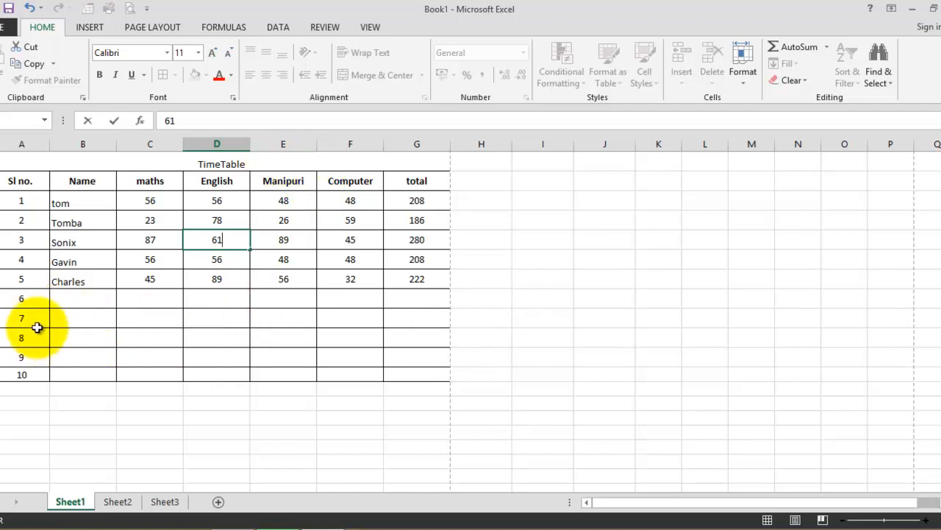
- Delete the entire rows of serial numbers 7 to 10 from the table
drag(18, 316, 42, 373)
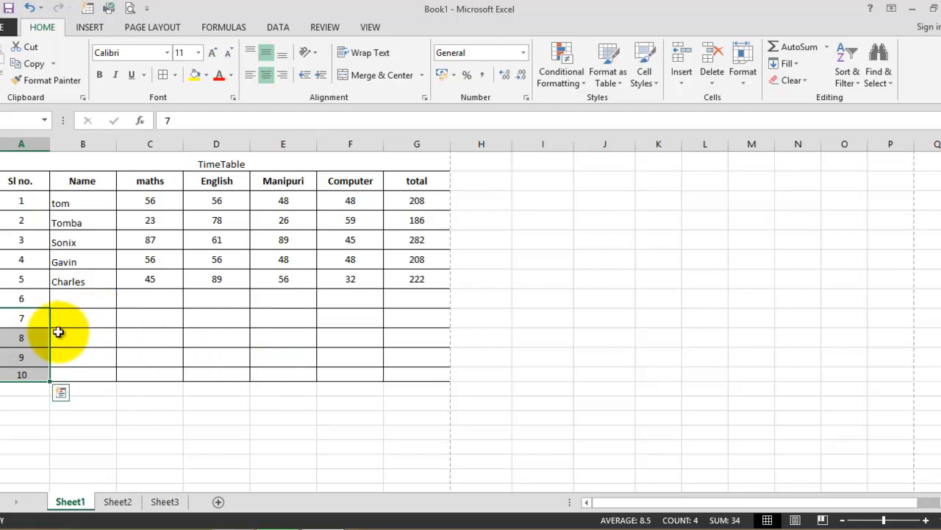
right_click(45, 314)
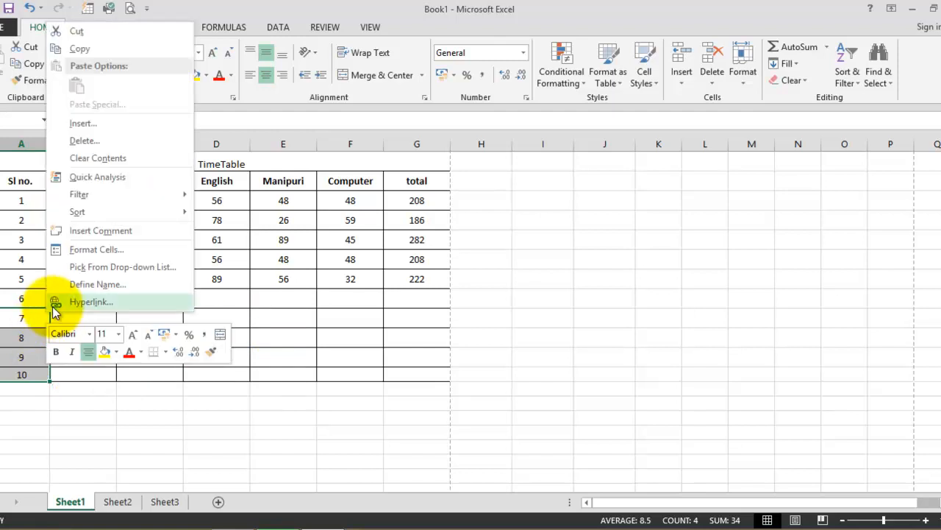
click(115, 140)
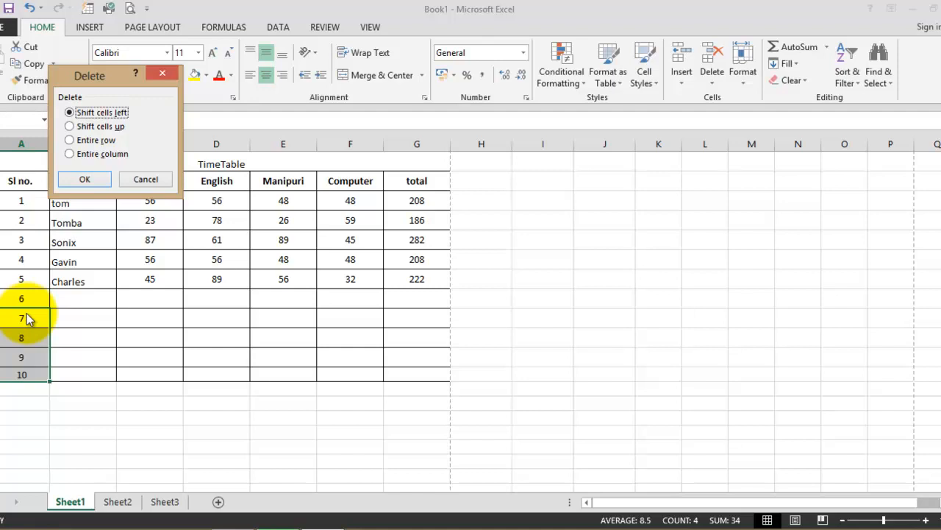
click(96, 139)
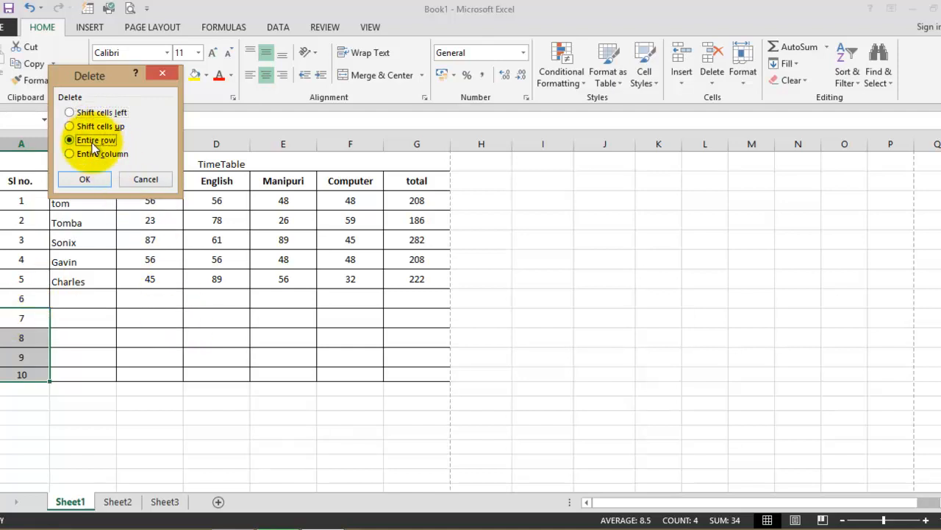
click(83, 178)
click(111, 431)
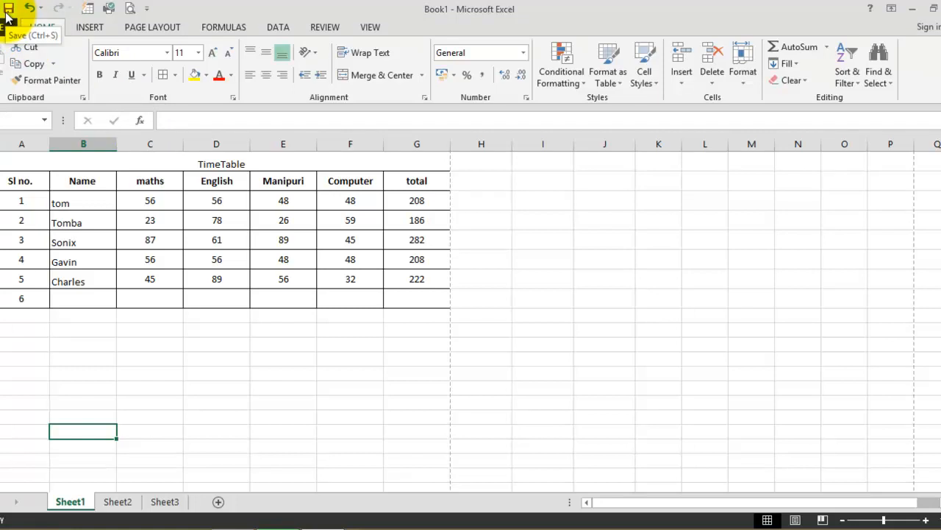
- Remove the Save command from the Quick Access Toolbar
click(146, 8)
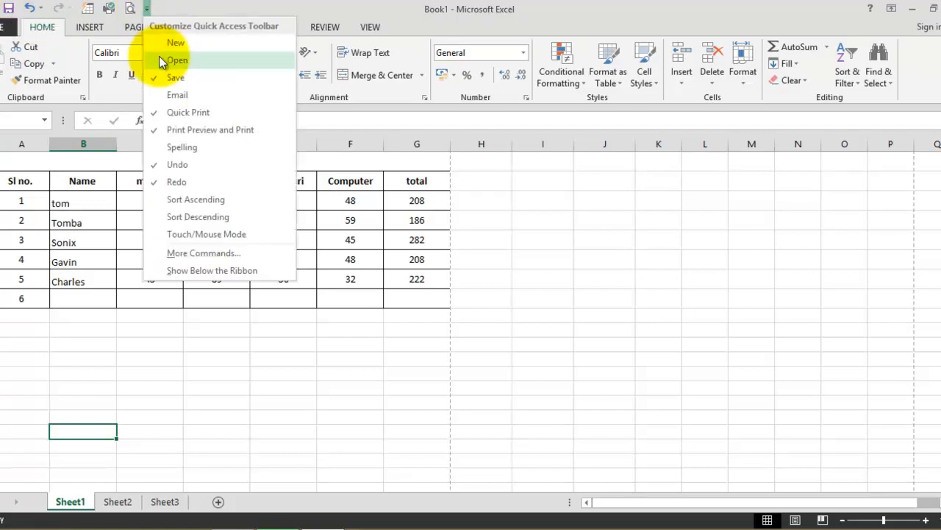
click(177, 78)
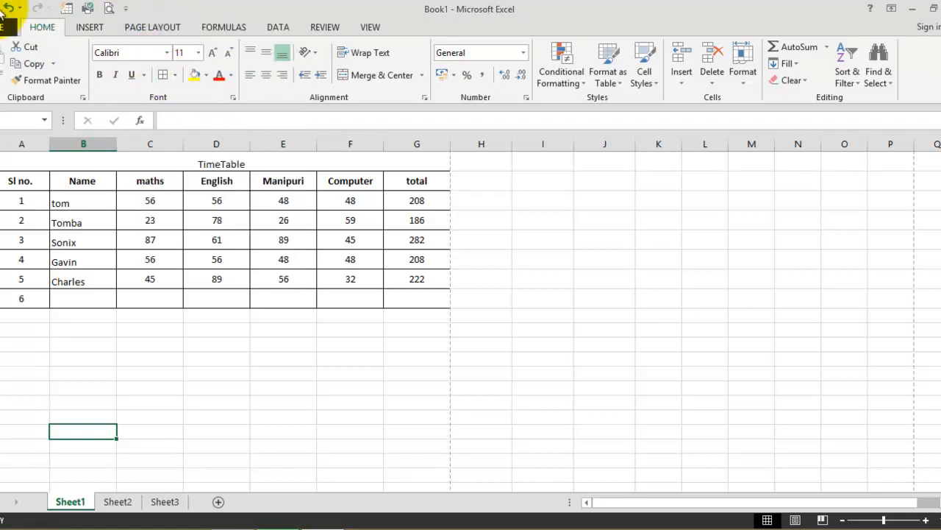
click(126, 9)
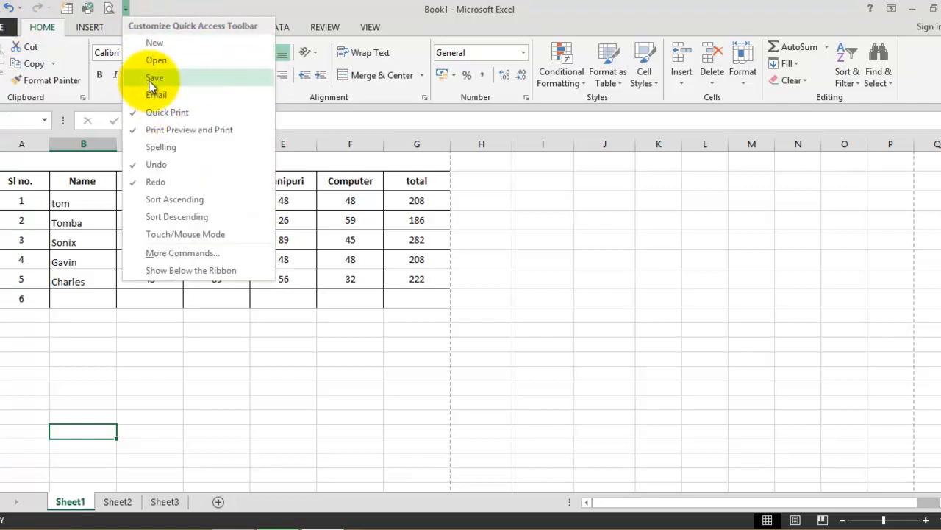
click(198, 365)
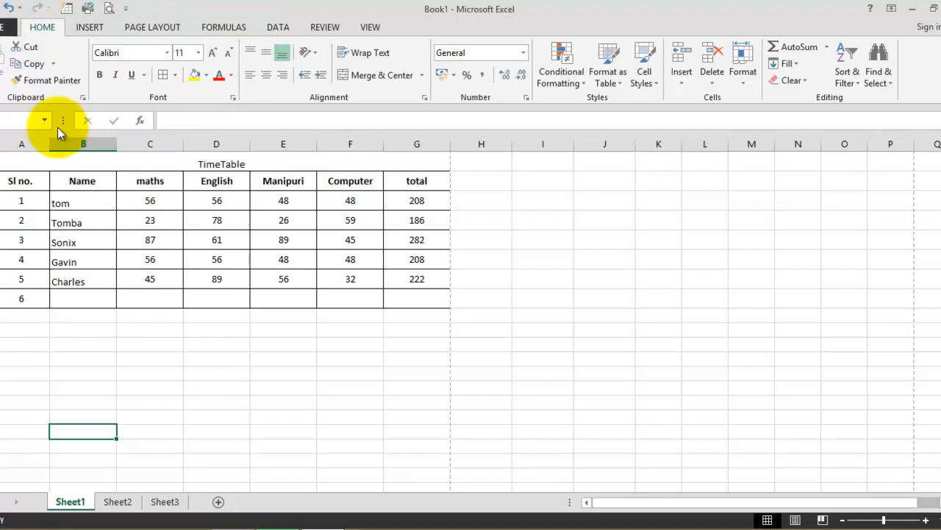
- Start saving the workbook to the computer and choose Desktop as the destination folder
click(6, 29)
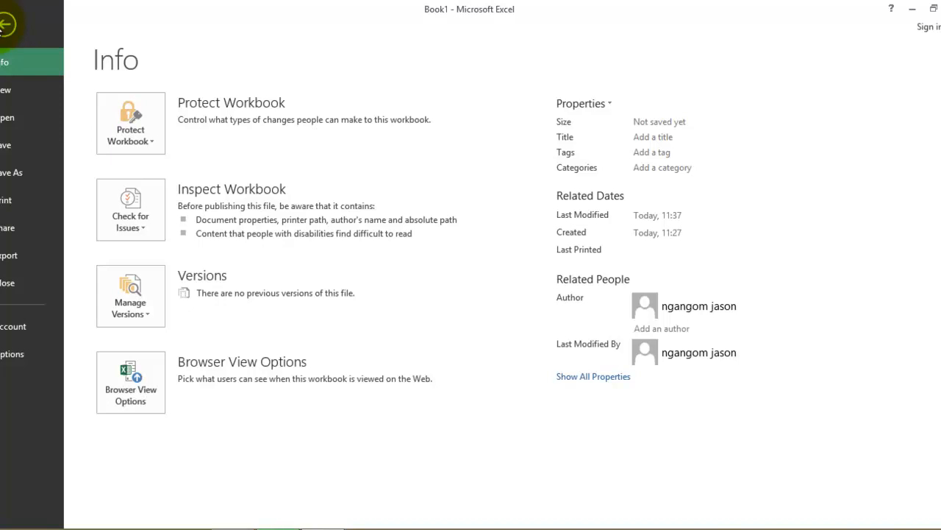
click(6, 25)
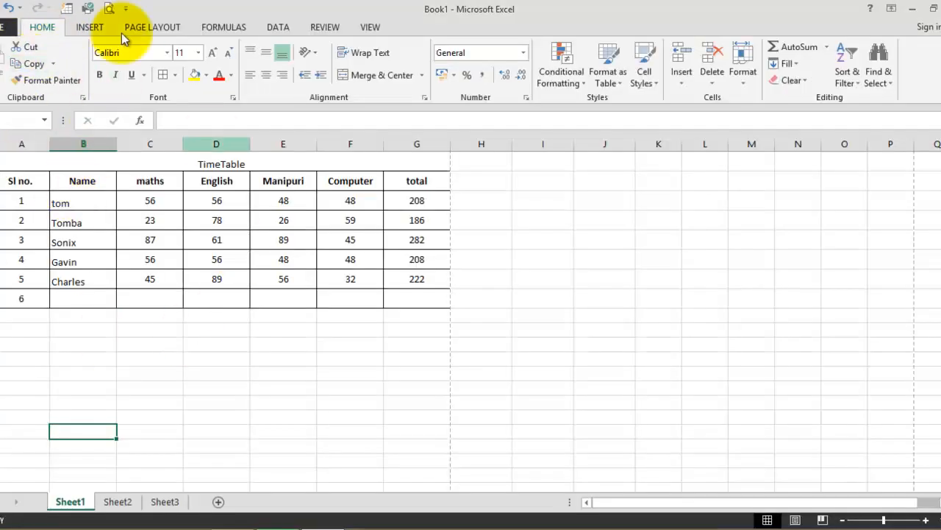
click(6, 28)
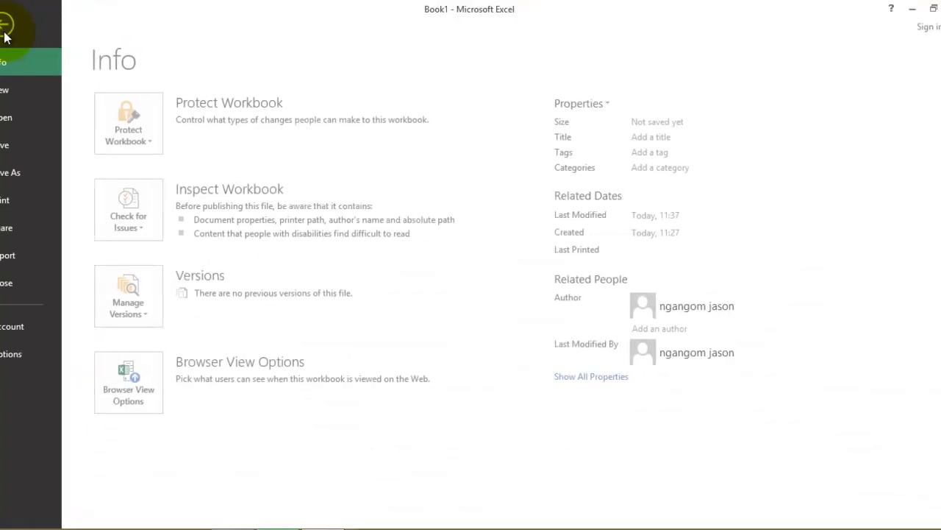
click(26, 147)
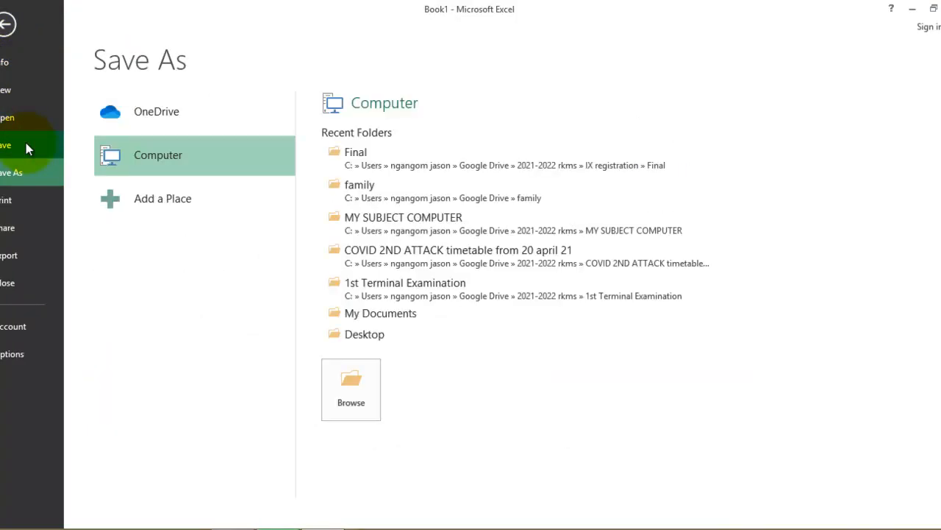
click(347, 379)
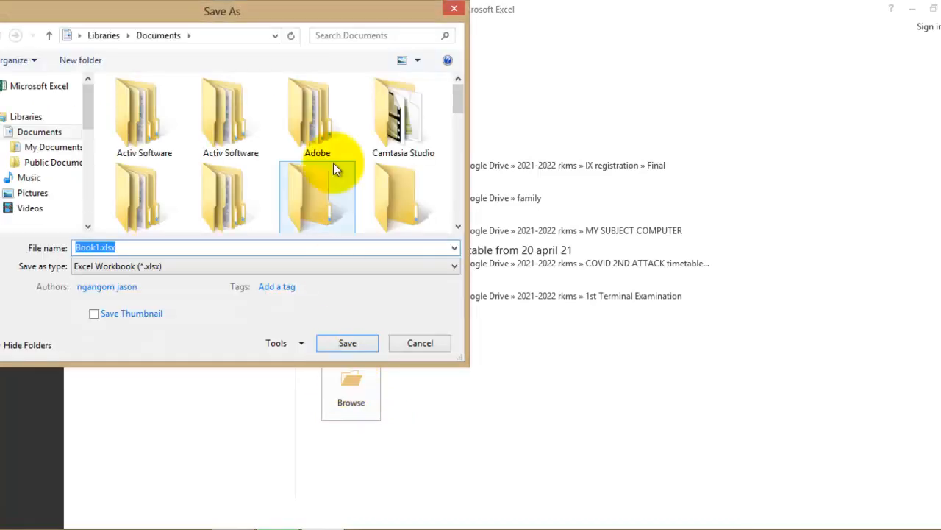
drag(332, 16, 734, 94)
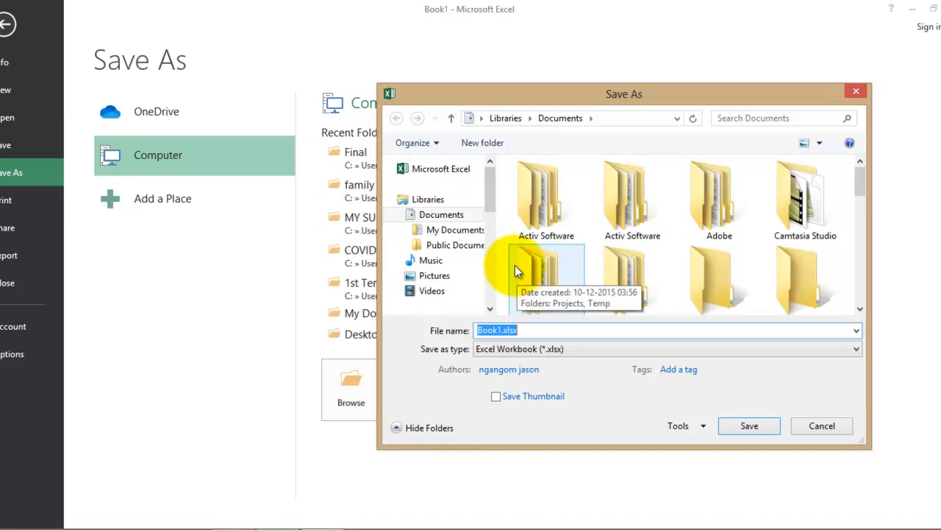
click(480, 118)
click(498, 137)
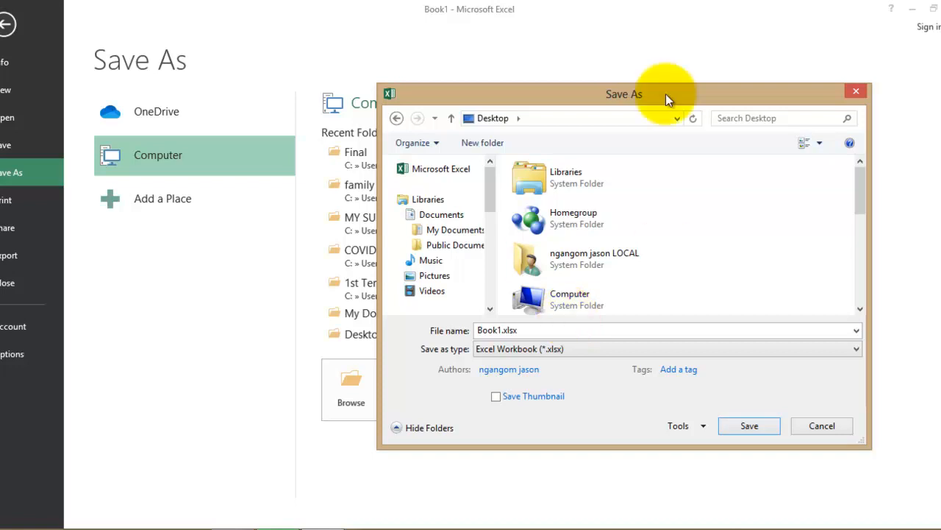
- Name the file "class 9 pac" and save it as an Excel Workbook on the Desktop
drag(553, 98, 460, 92)
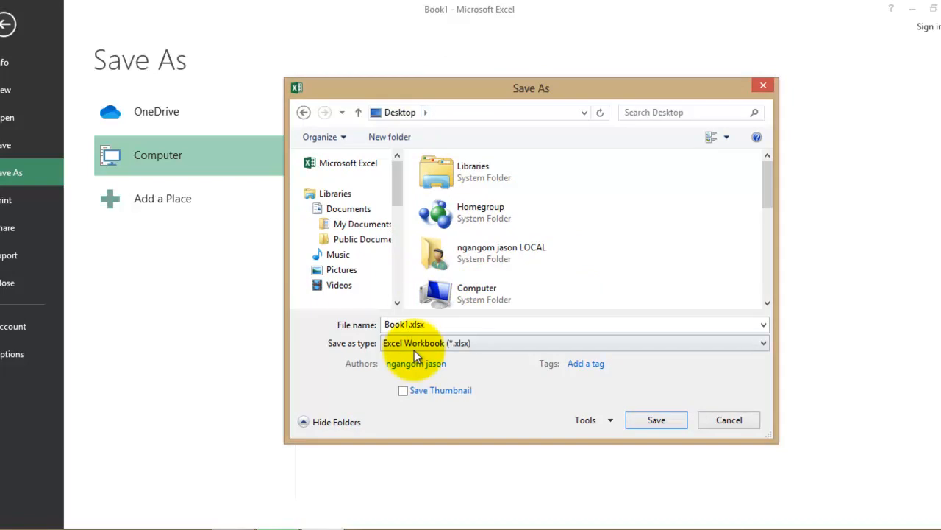
double_click(451, 325)
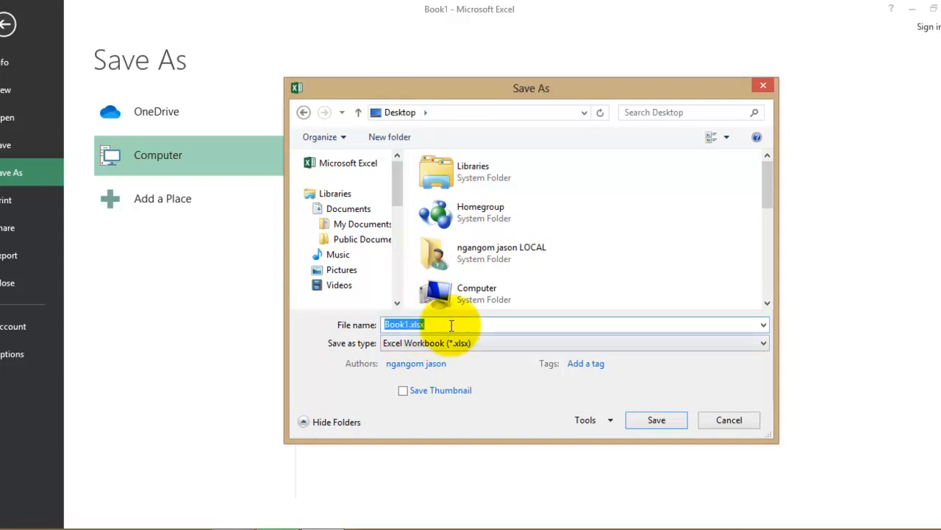
text(class 9 pac)
key(Return)
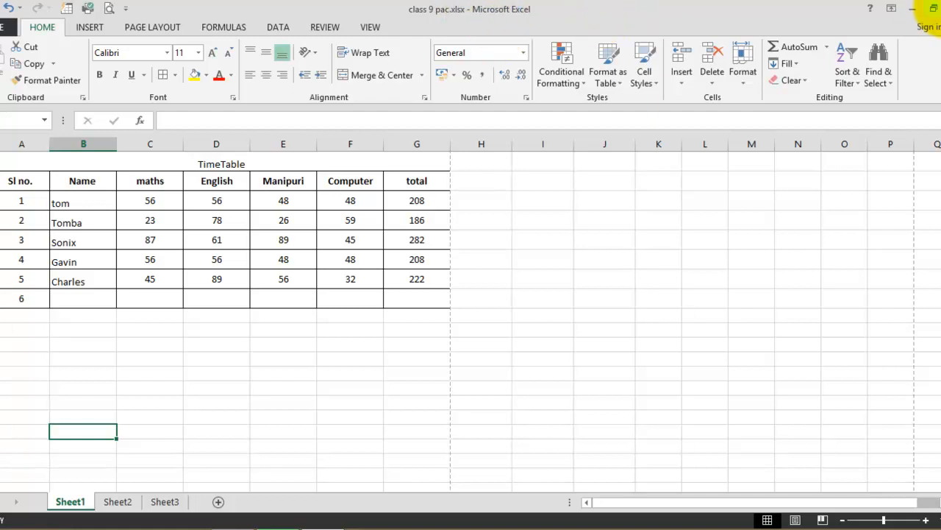
- Restore the workbook window to its smaller size to reveal the desktop, and close the workbook
mouse_move(935, 5)
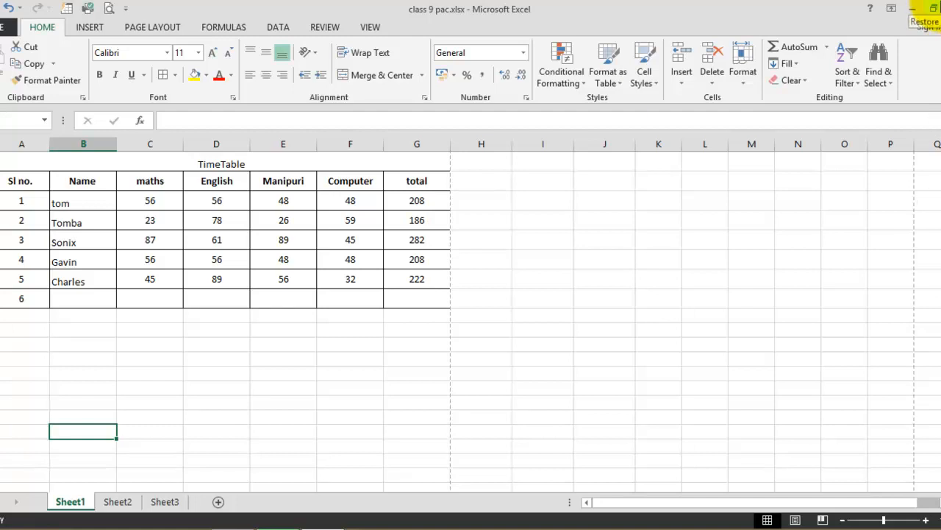
click(931, 9)
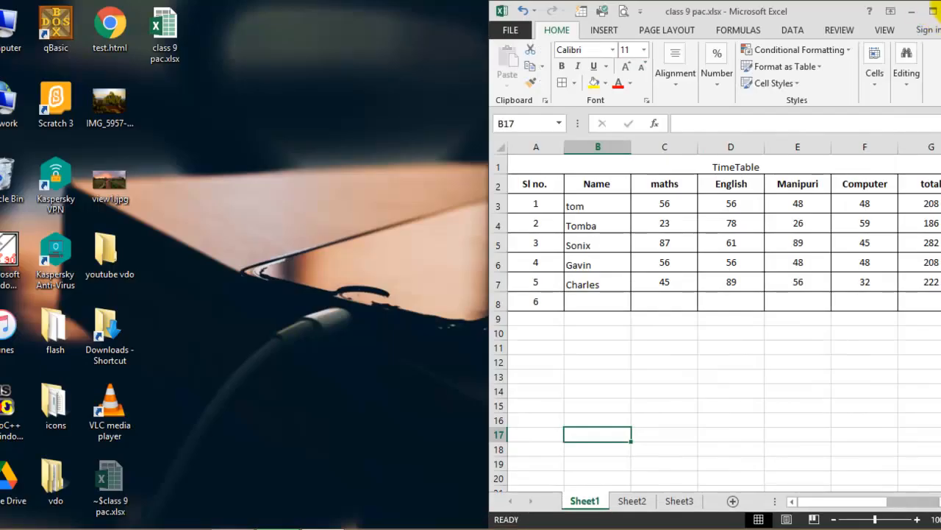
click(937, 8)
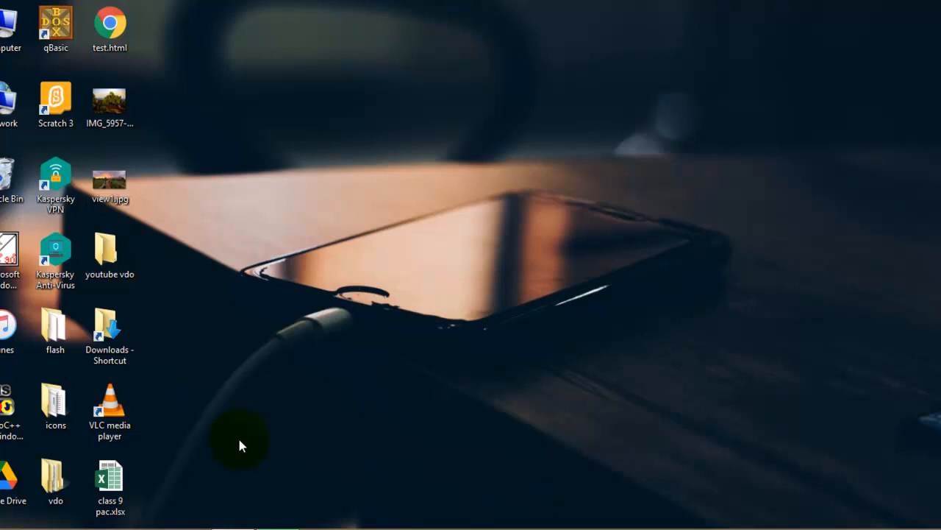
- Launch Excel from the Run dialog with "excel", open the recent workbook class 9 pac.xlsx, and maximize its window
key(super+r)
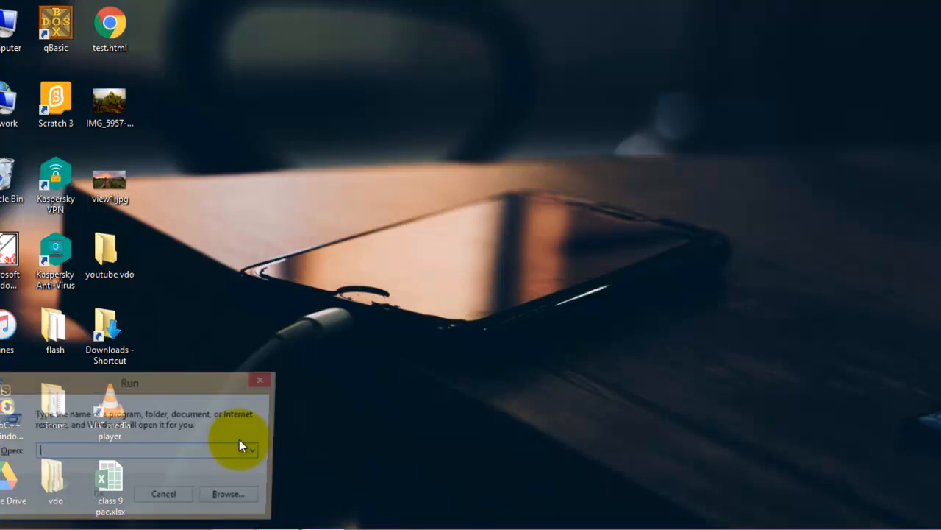
text(excel)
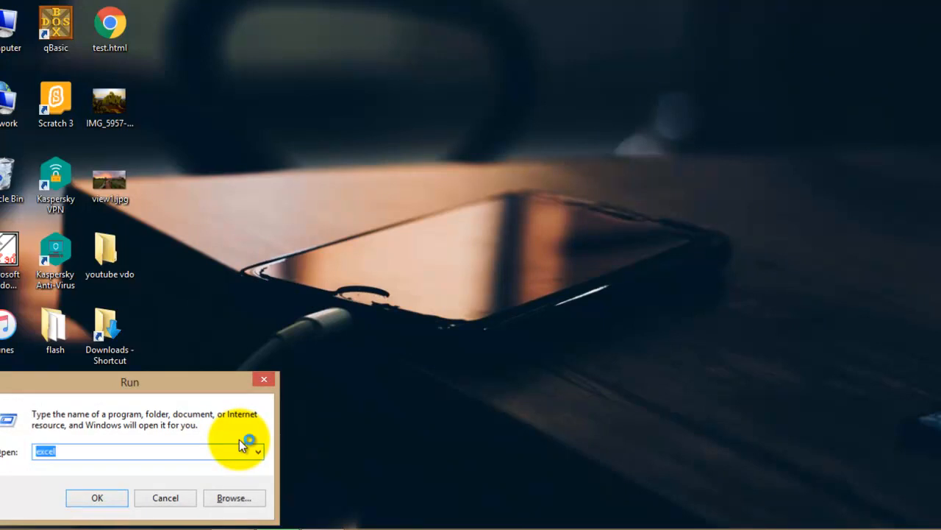
key(Return)
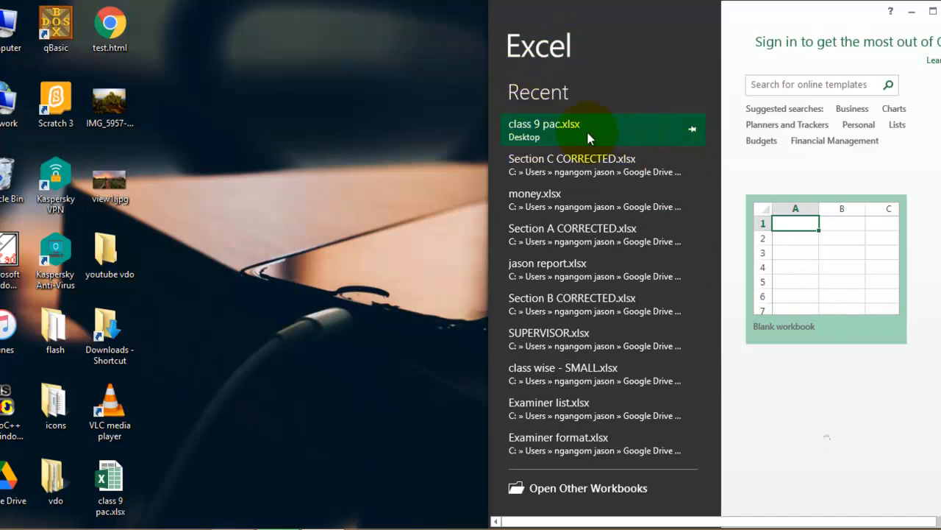
click(536, 129)
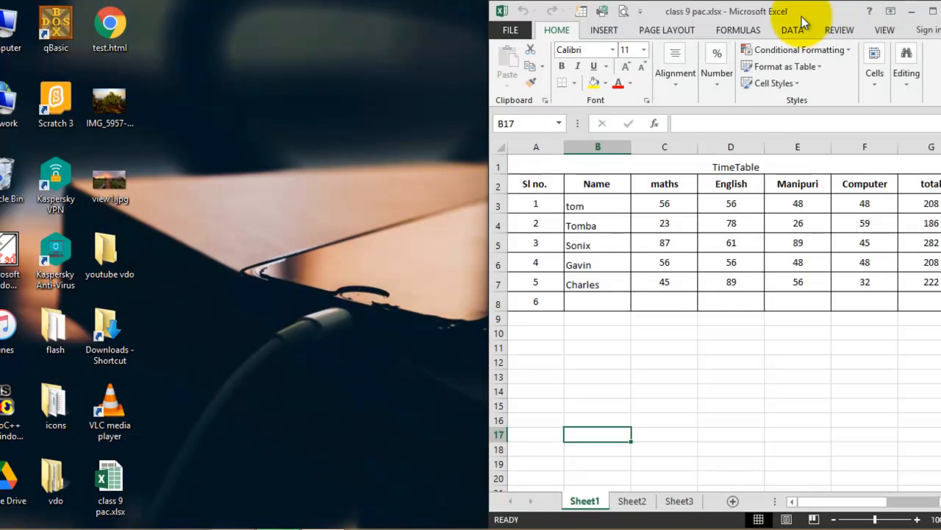
double_click(801, 20)
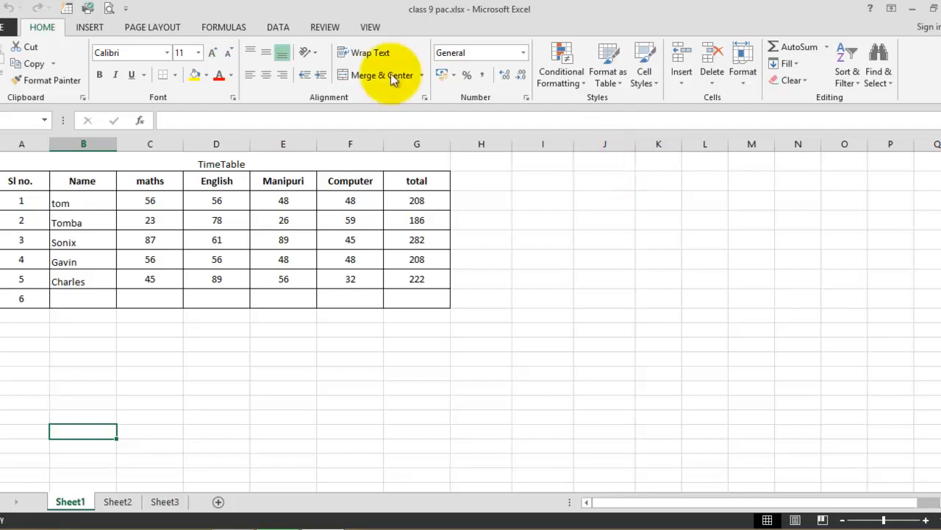
- Browse the computer's drives and folders as possible Save As destinations, and return to the sheet without saving
click(8, 27)
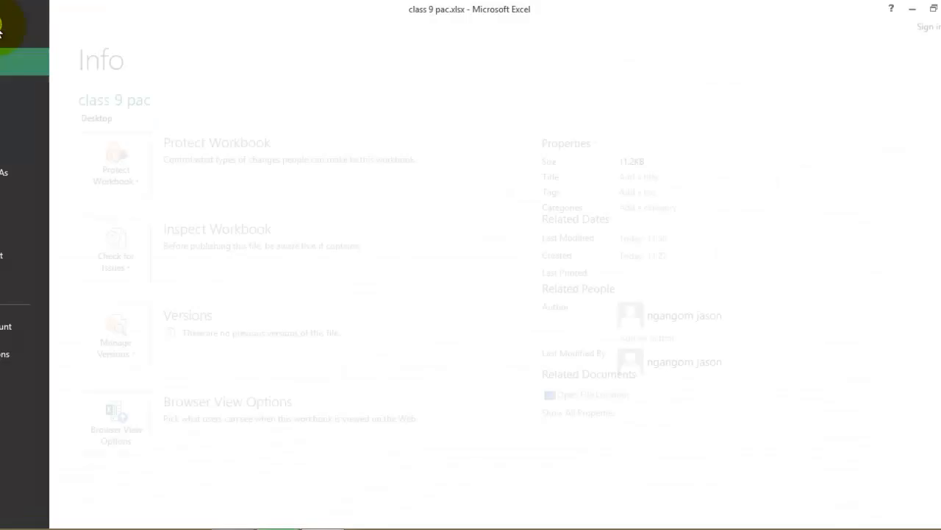
click(16, 173)
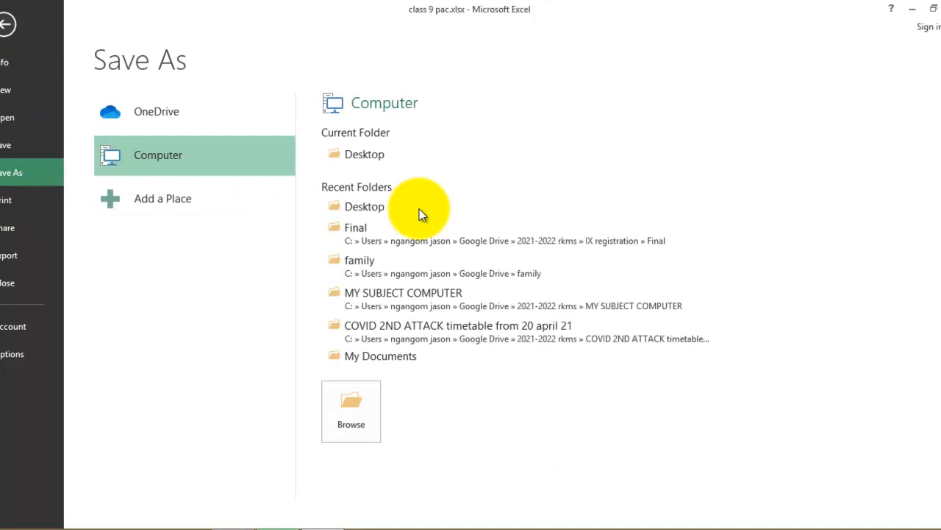
click(360, 417)
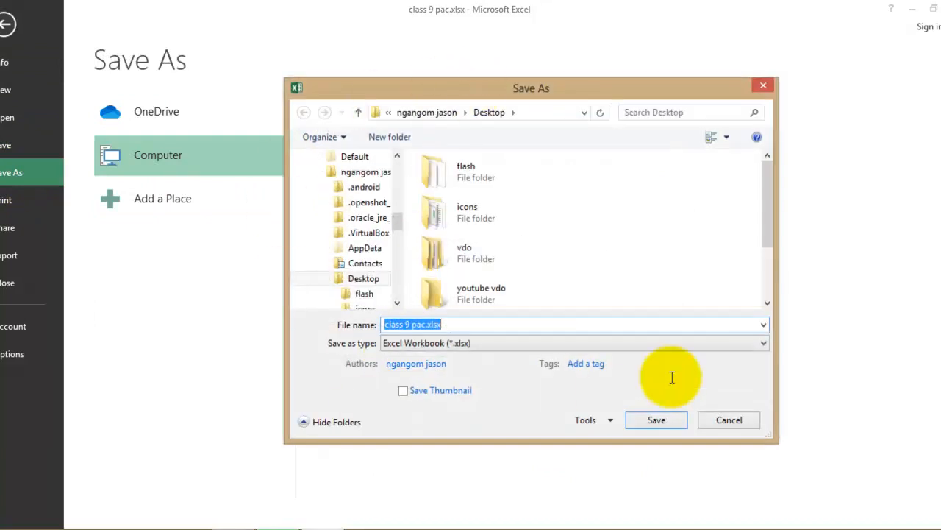
drag(573, 90, 482, 61)
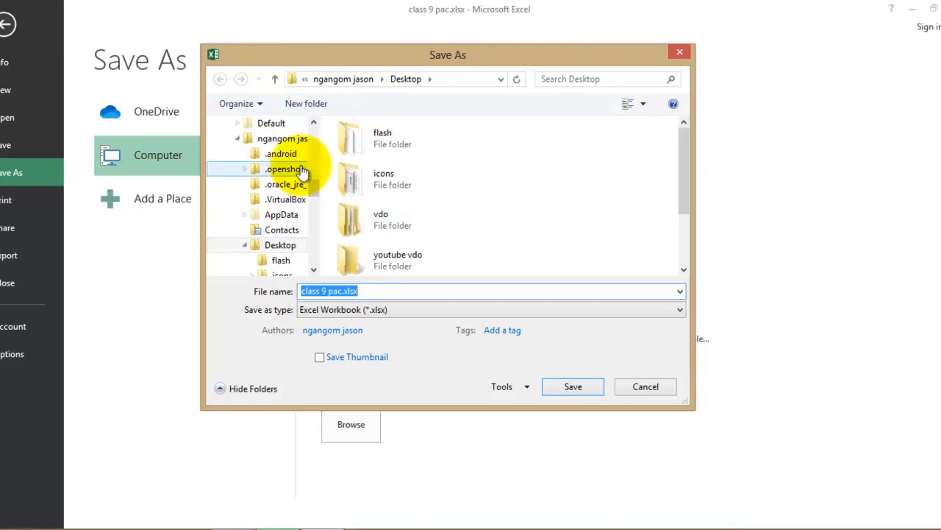
scroll(304, 170, down, 8)
scroll(306, 171, up, 2)
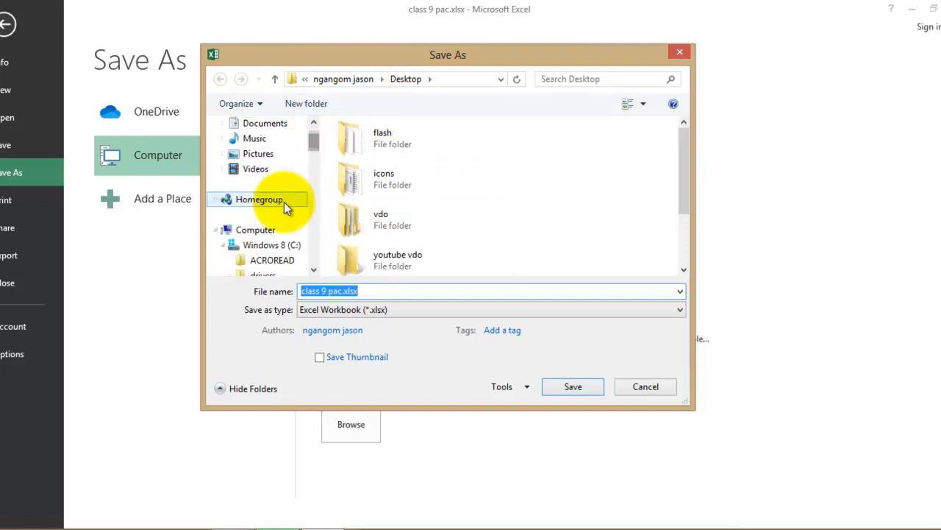
click(224, 245)
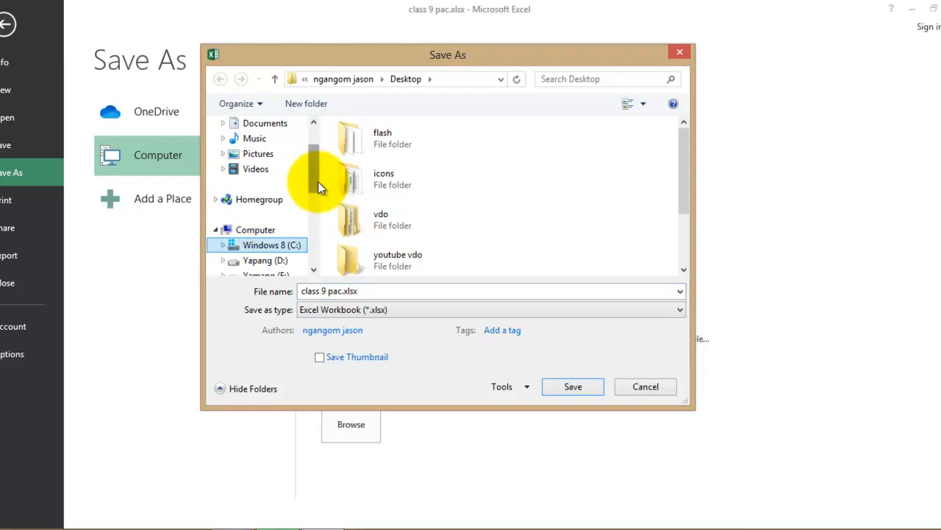
scroll(317, 181, down, 3)
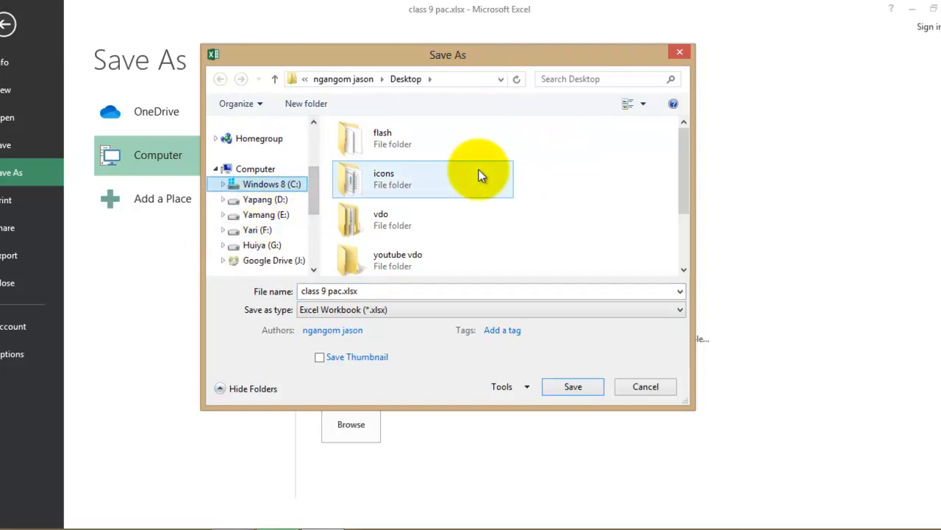
drag(309, 178, 318, 135)
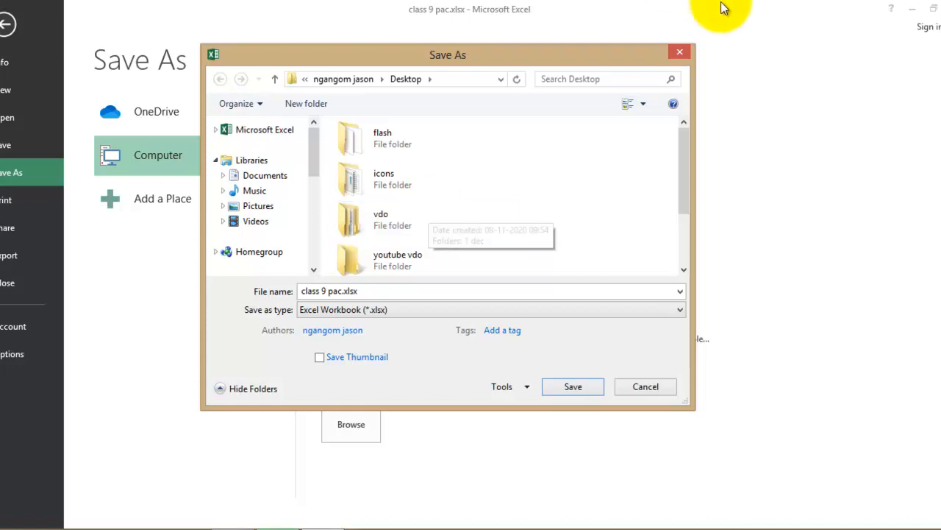
click(676, 54)
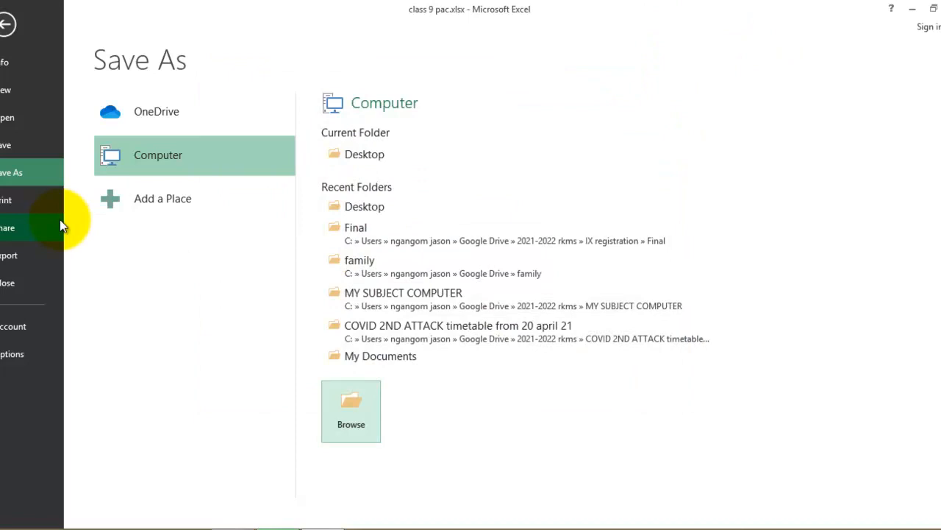
click(8, 25)
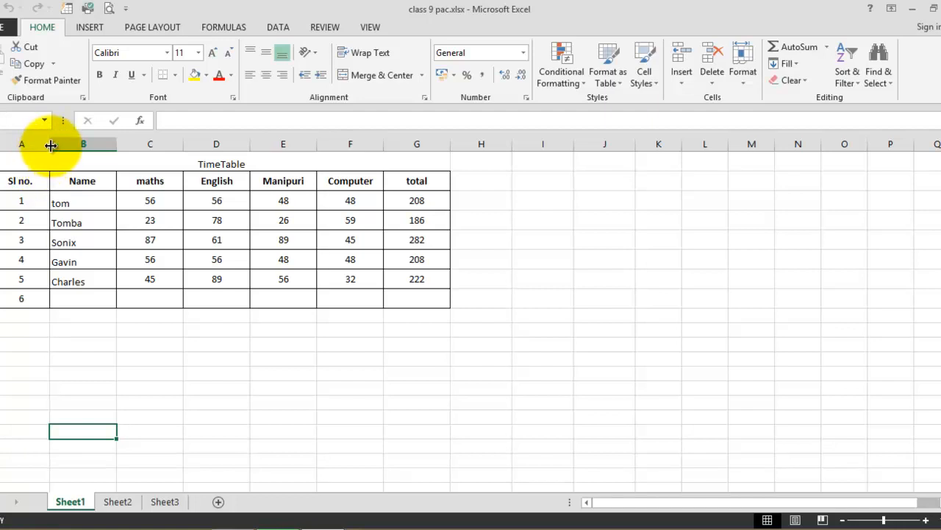
- Narrow the Sl no. column and widen the Name column of the marks table
drag(51, 145, 37, 148)
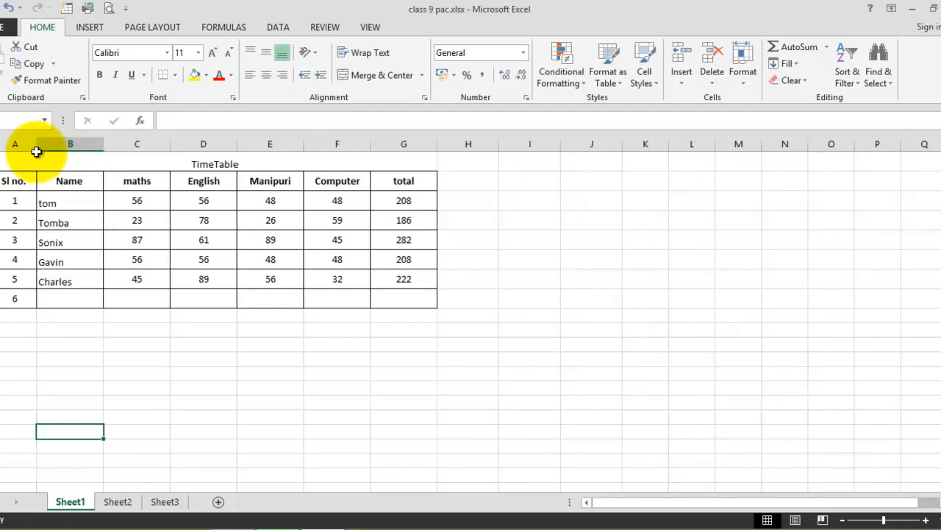
drag(103, 145, 146, 150)
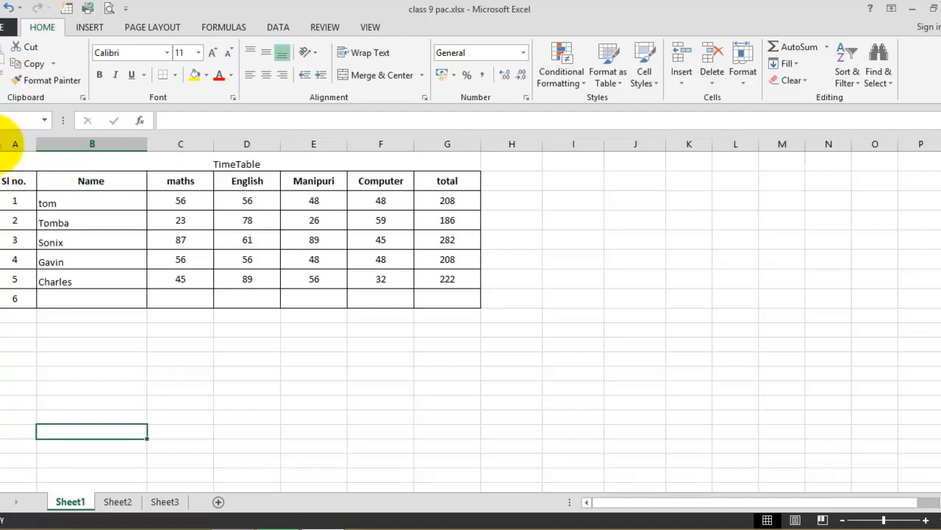
- Try selecting the entire sheet and just the range B3:G7, clearing the selection each time
click(5, 141)
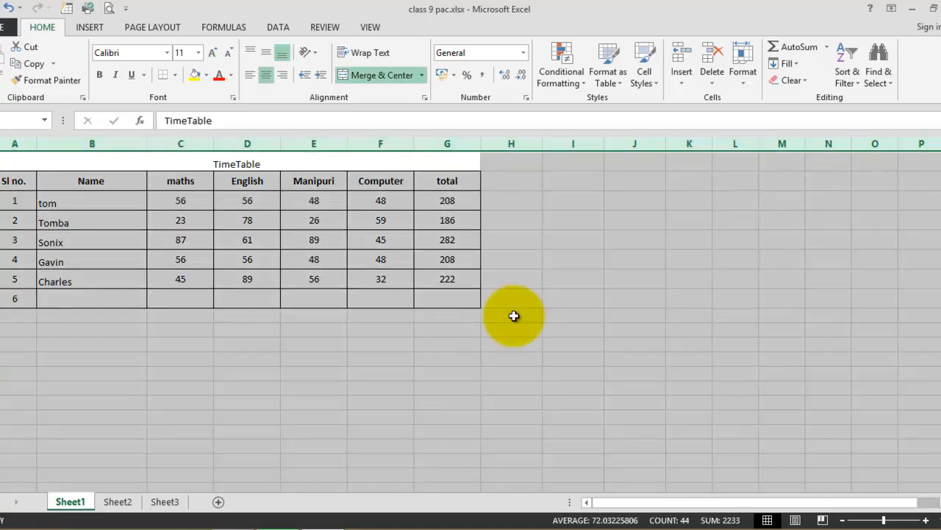
scroll(538, 368, down, 3)
scroll(538, 368, up, 3)
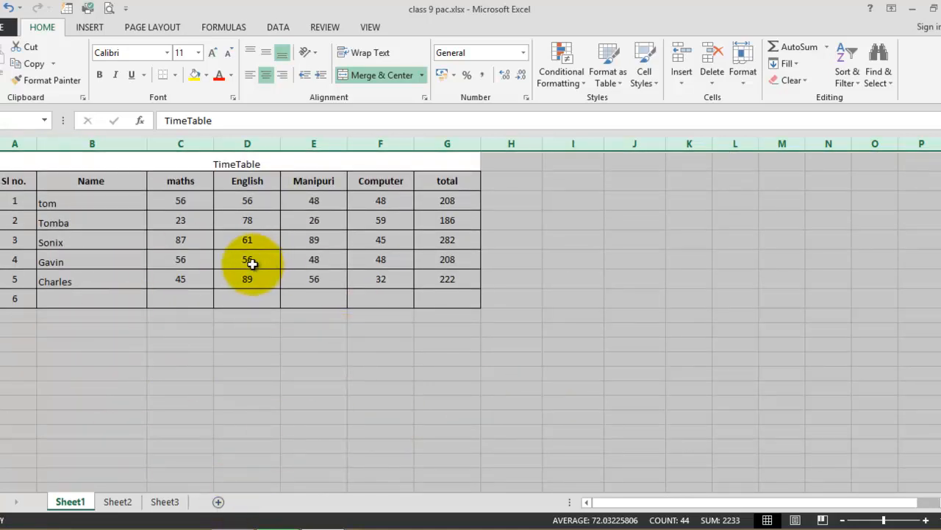
click(179, 398)
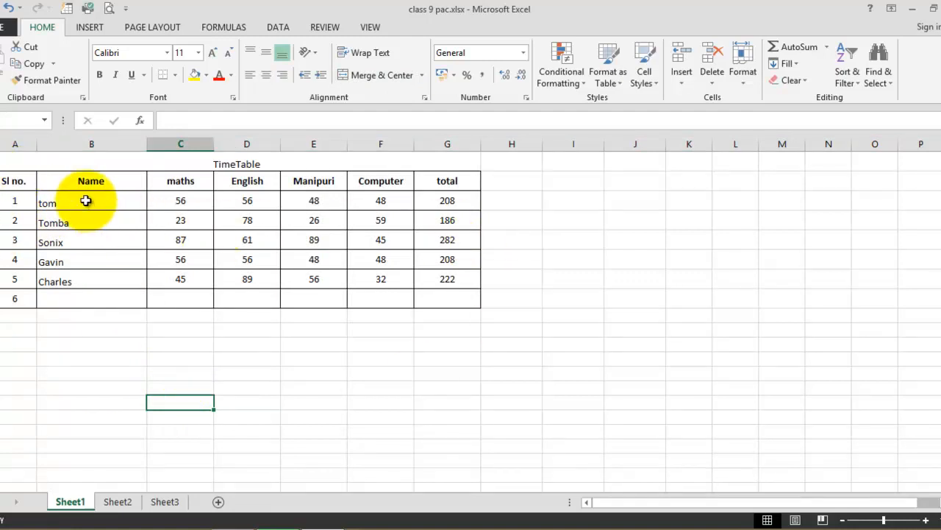
drag(86, 200, 430, 278)
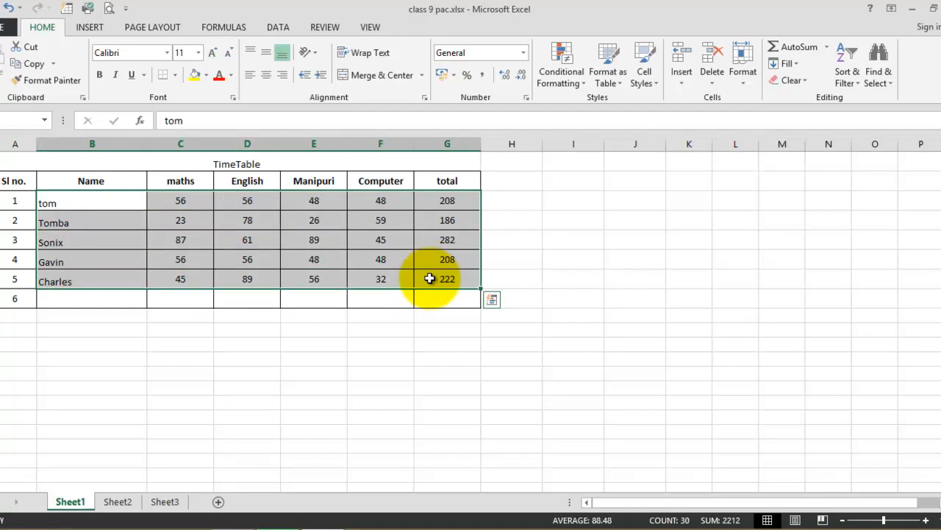
click(380, 388)
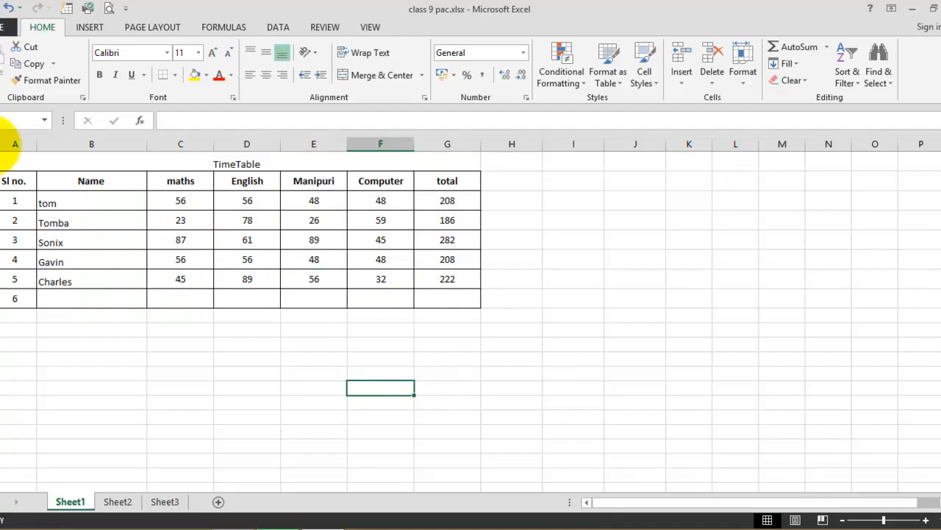
click(4, 140)
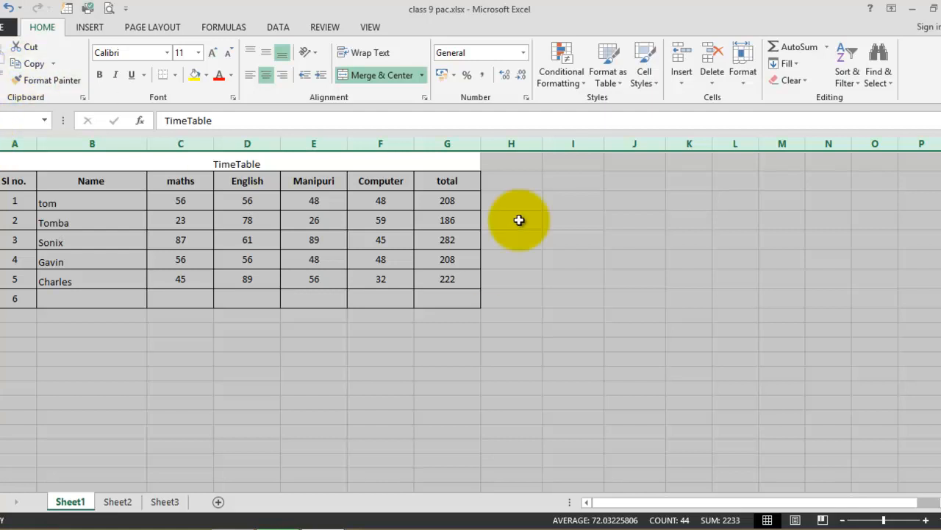
click(254, 401)
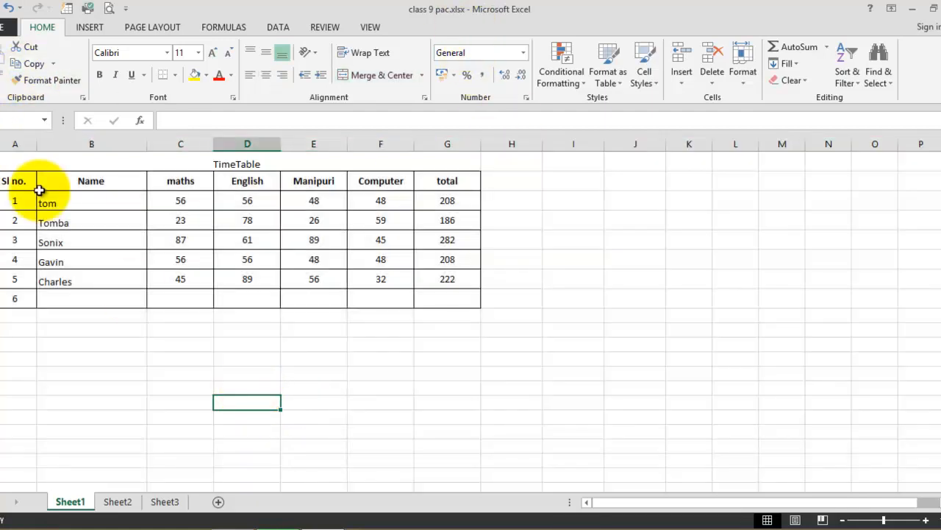
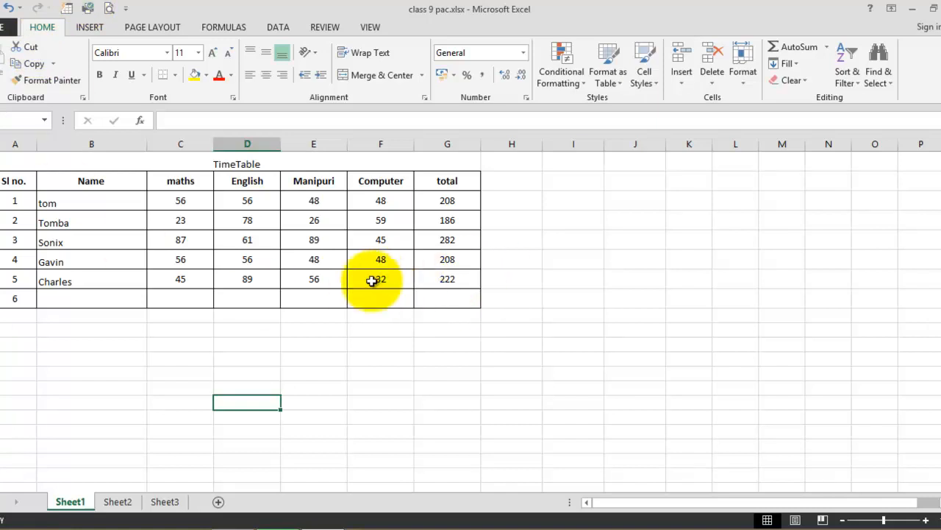
- Cut the maths and English marks in C7:D7 and paste them into the row below, C8:D8
drag(373, 281, 420, 273)
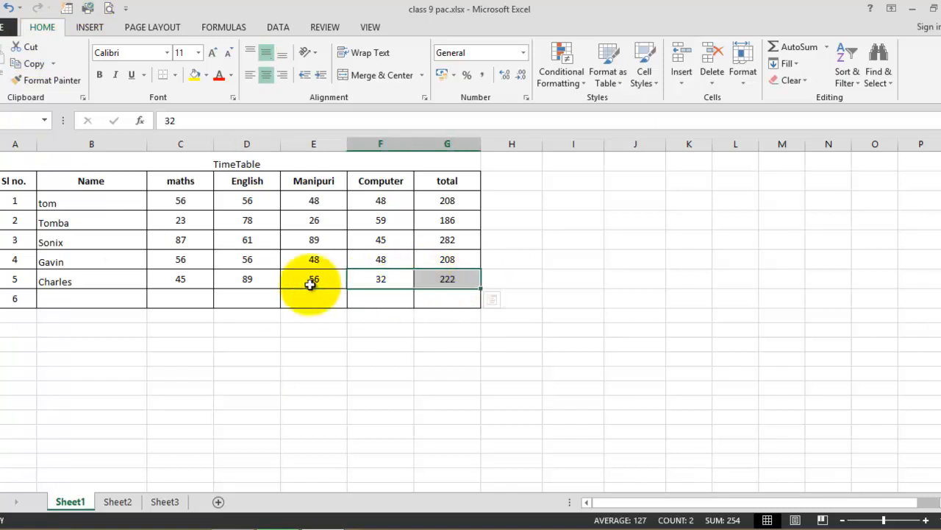
click(247, 277)
drag(189, 274, 253, 290)
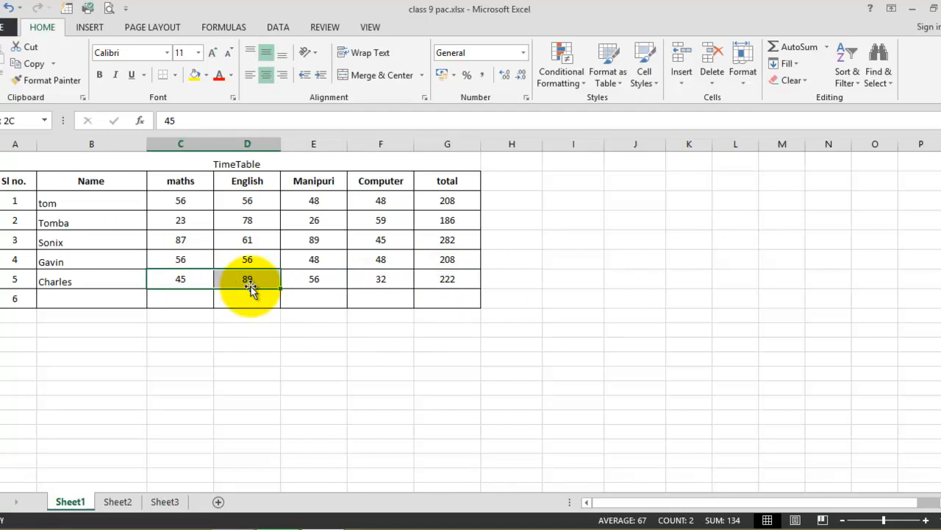
click(27, 46)
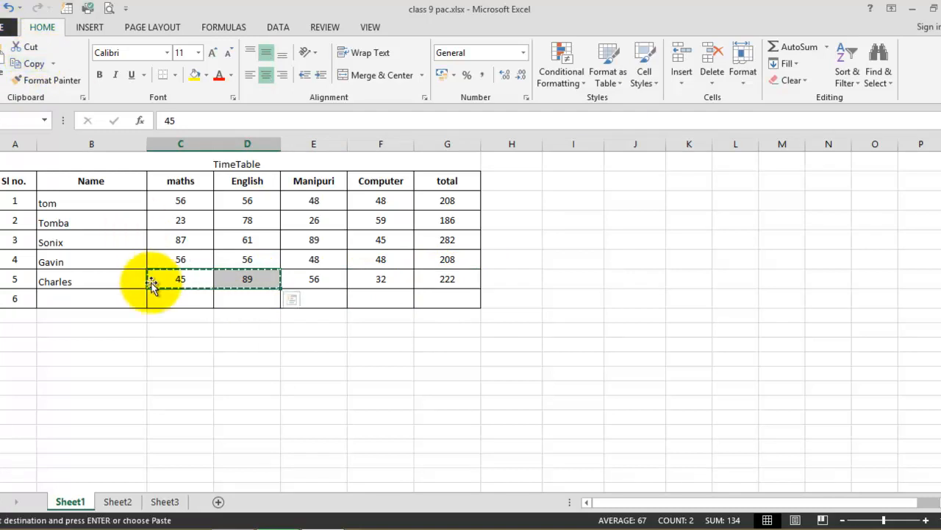
drag(173, 307, 246, 293)
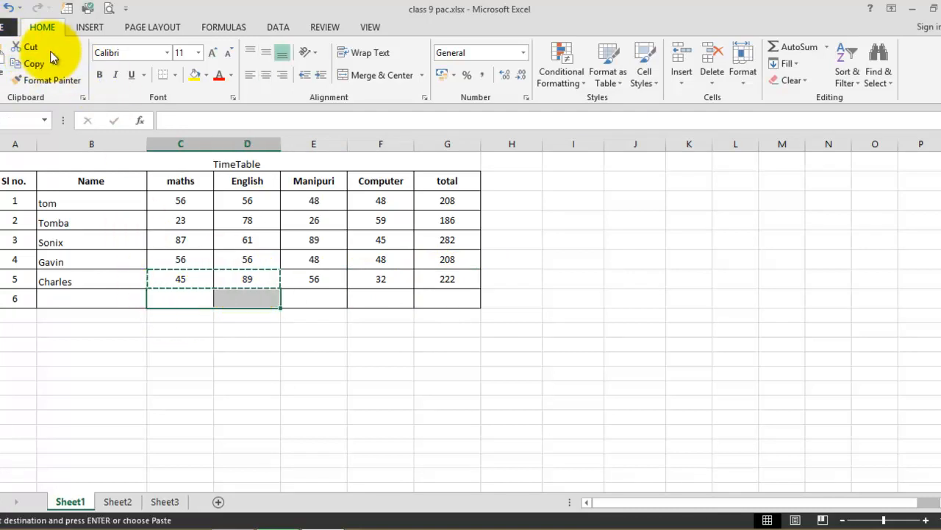
click(2, 55)
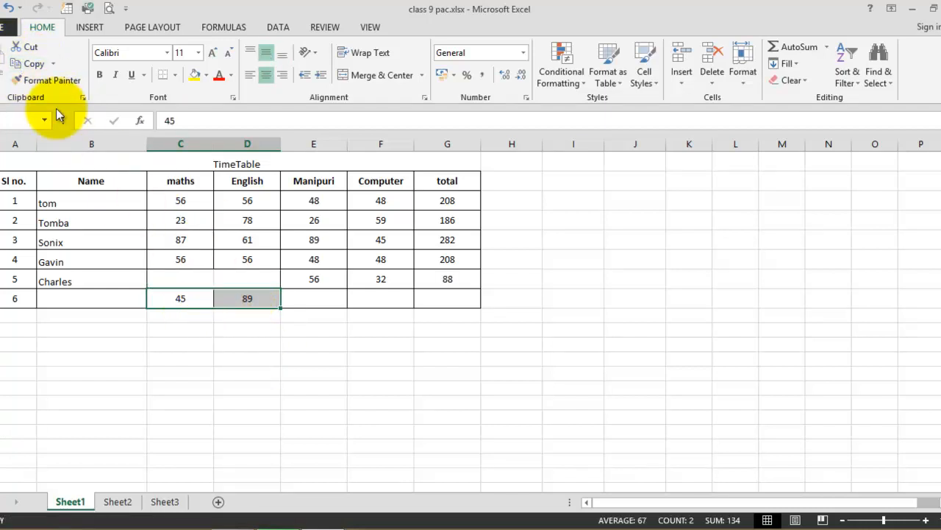
- Copy the marks in C8:D8 and paste them back into the empty cells C7:D7
click(33, 63)
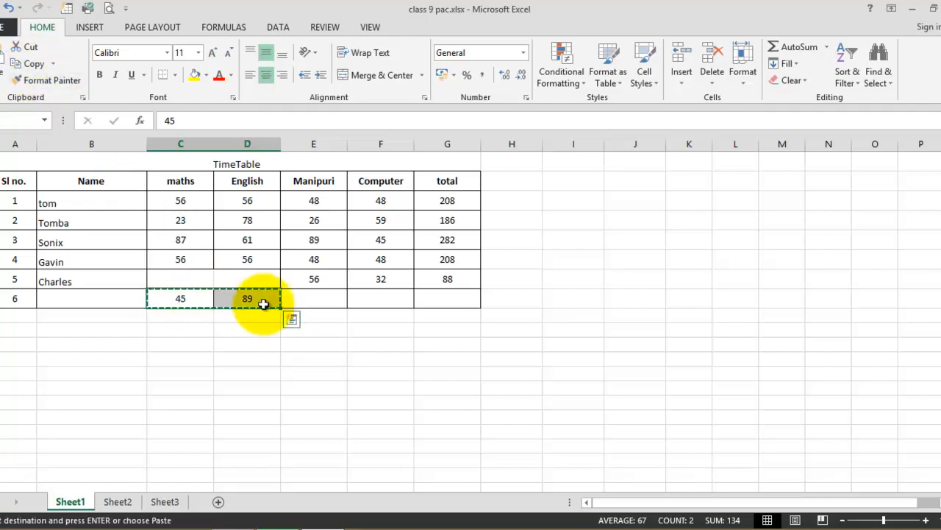
drag(184, 279, 255, 277)
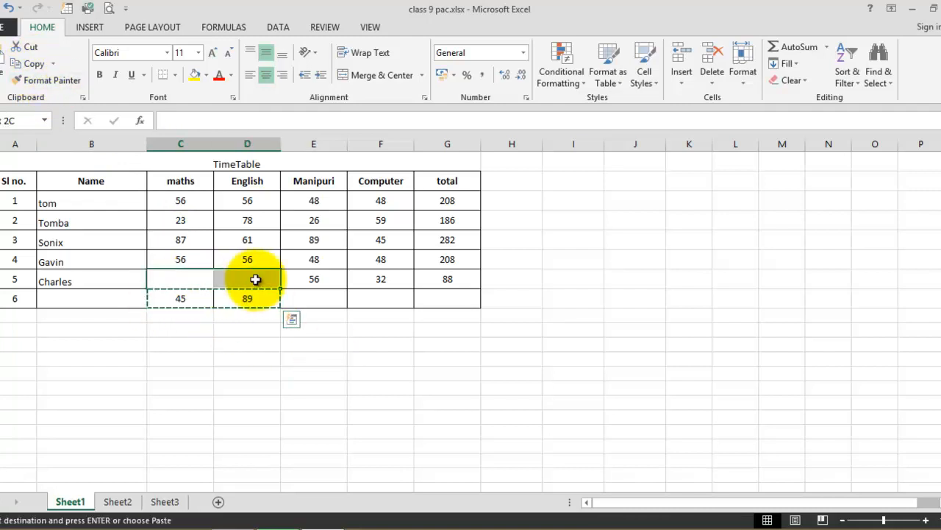
click(3, 57)
click(291, 392)
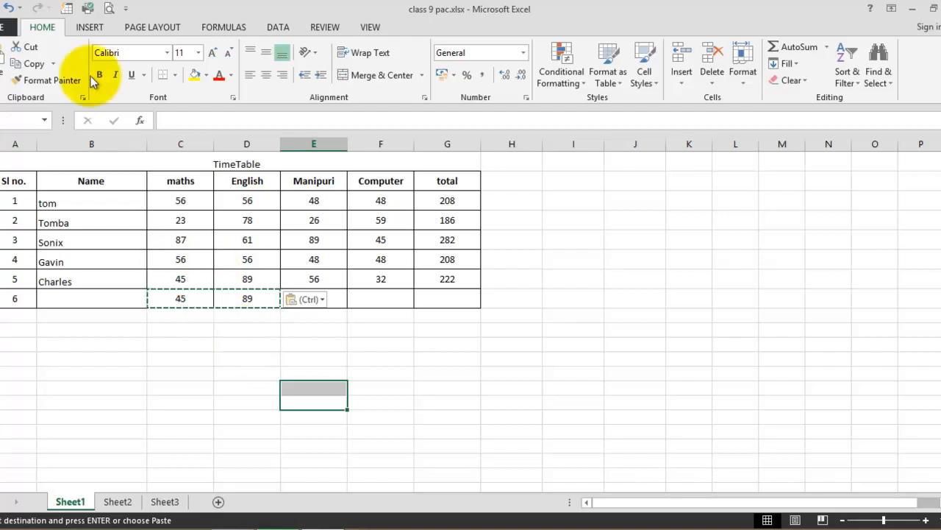
- Undo the copy and the earlier cut-and-paste of the maths and English marks
click(8, 8)
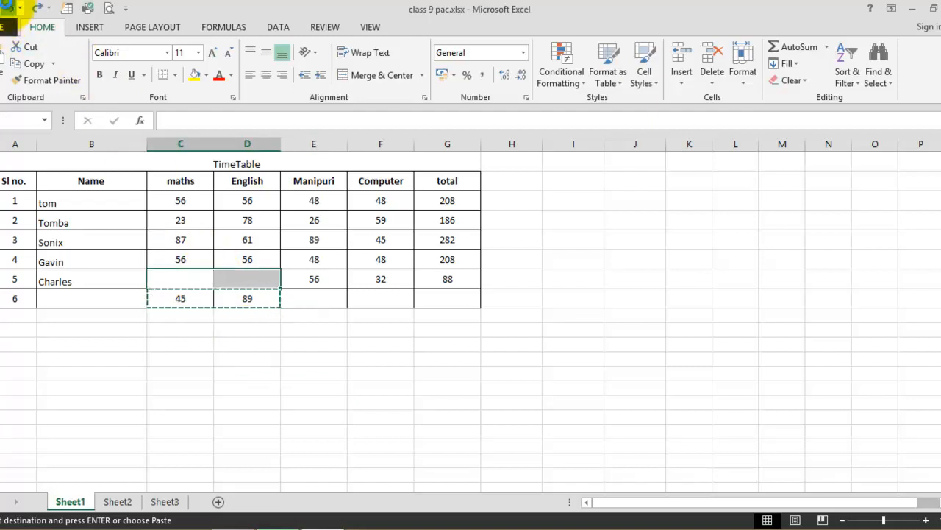
key(ctrl+y)
click(273, 385)
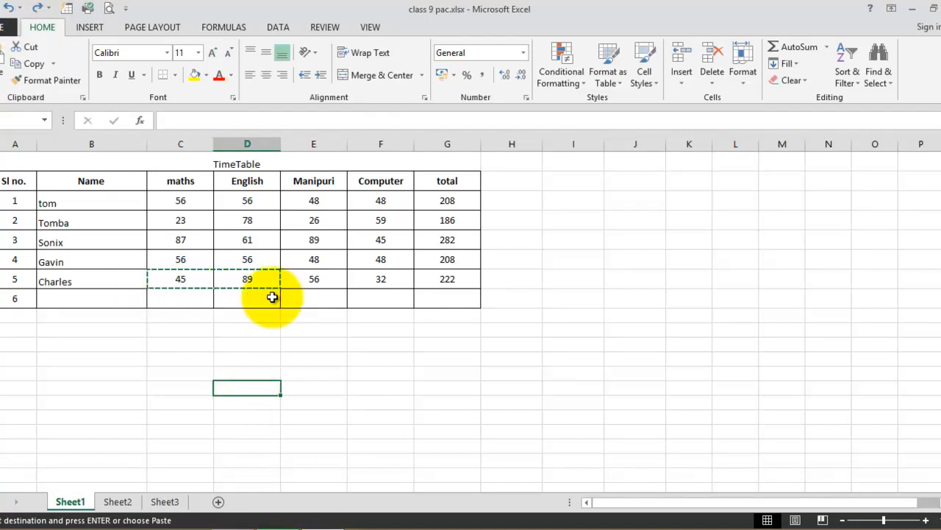
- Redo the cut-and-paste of the maths and English marks from C7:D7 into C8:D8
click(41, 11)
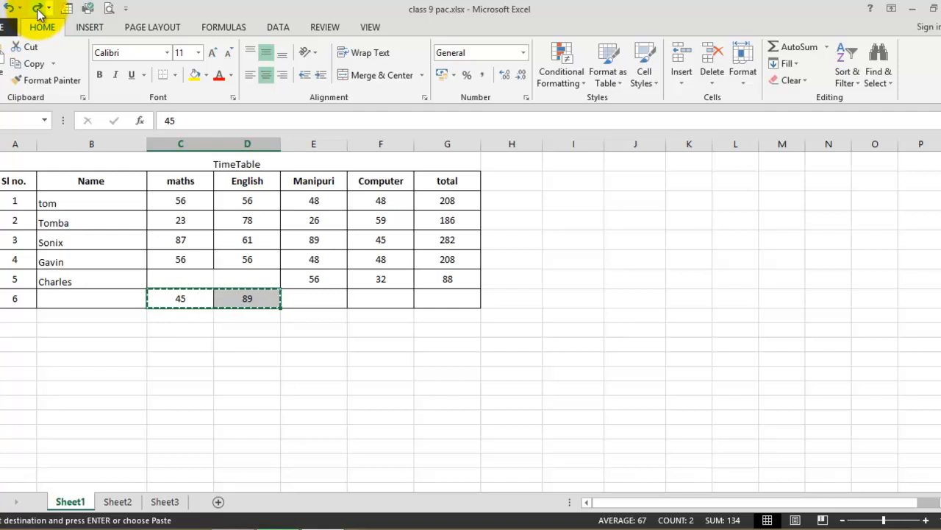
- Customize the Quick Access Toolbar by removing Quick Print and adding Save
click(126, 9)
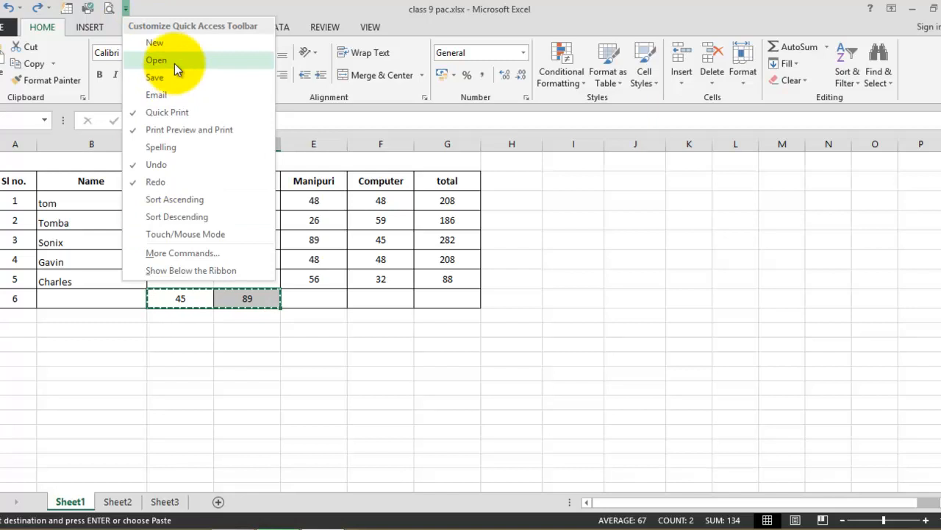
click(172, 111)
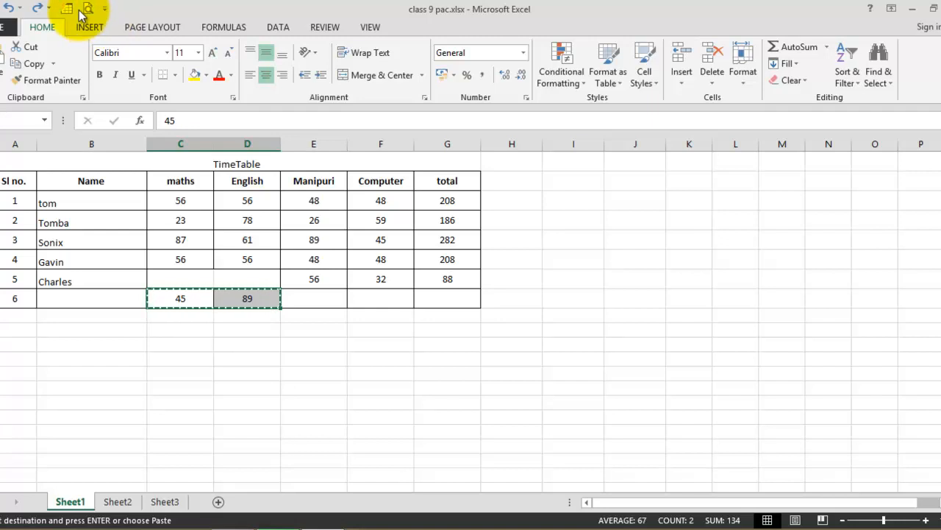
click(105, 8)
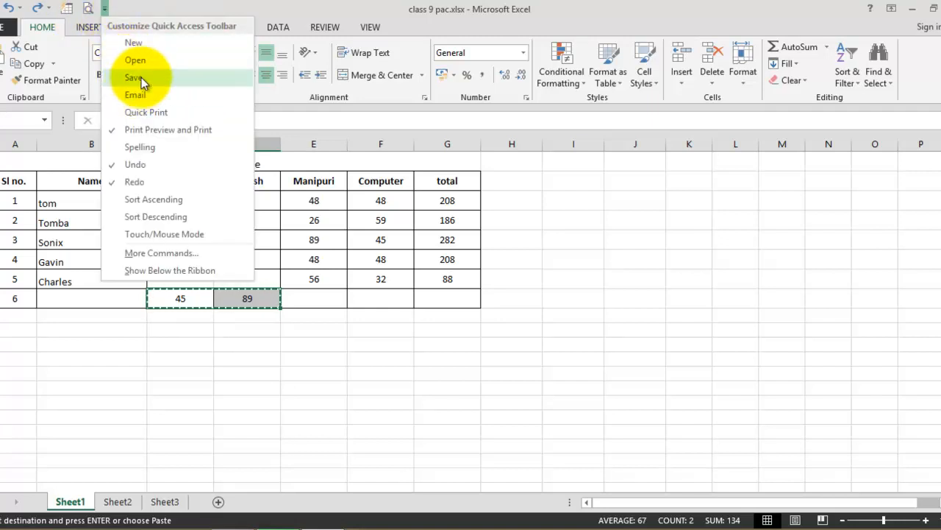
click(140, 77)
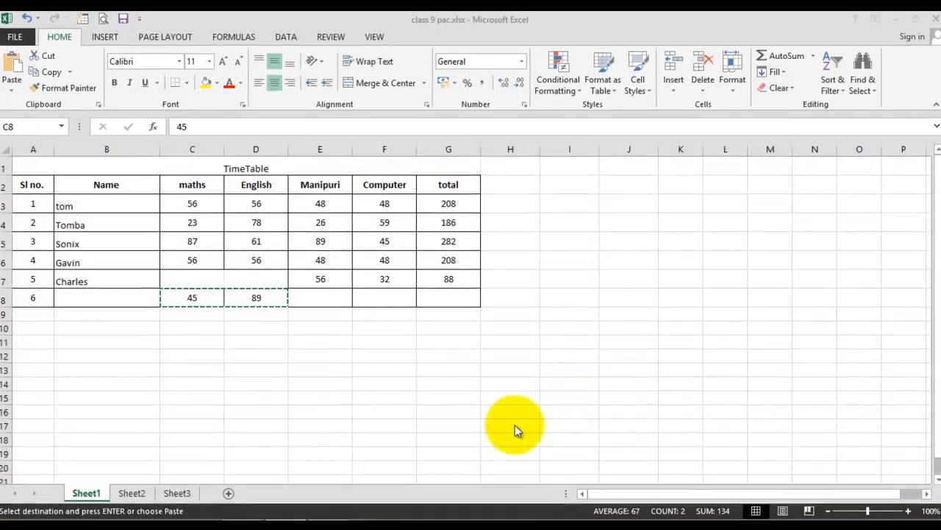
- Move the maths and English marks from C8:D8 up into the empty cells C7:D7 and clear the selection
drag(194, 299, 261, 300)
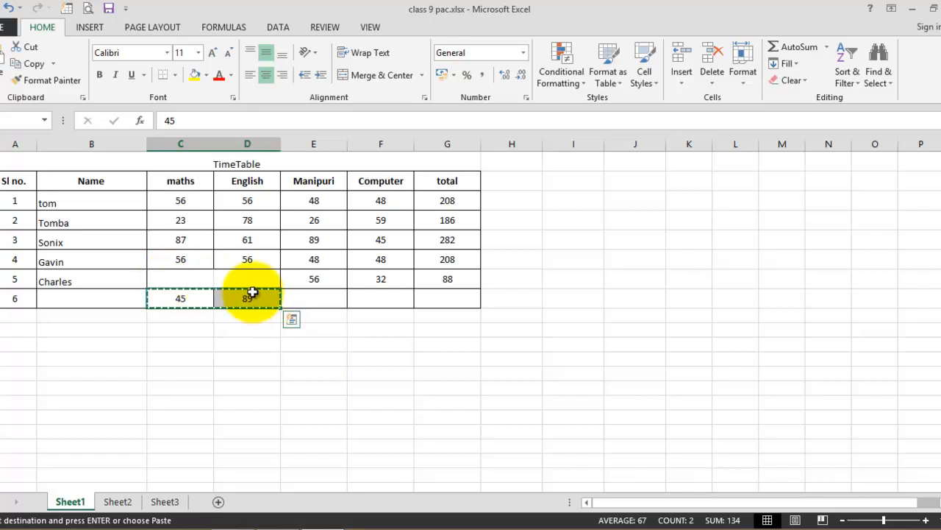
drag(253, 295, 217, 276)
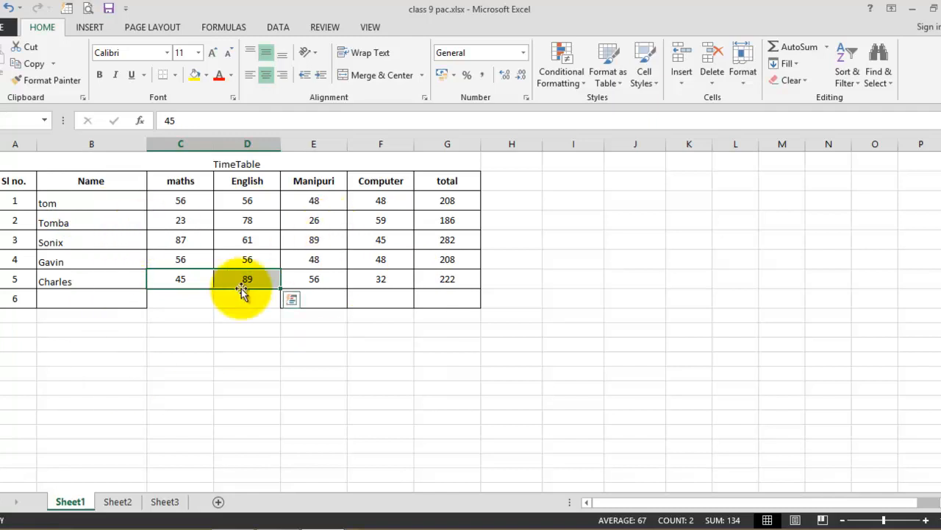
click(303, 384)
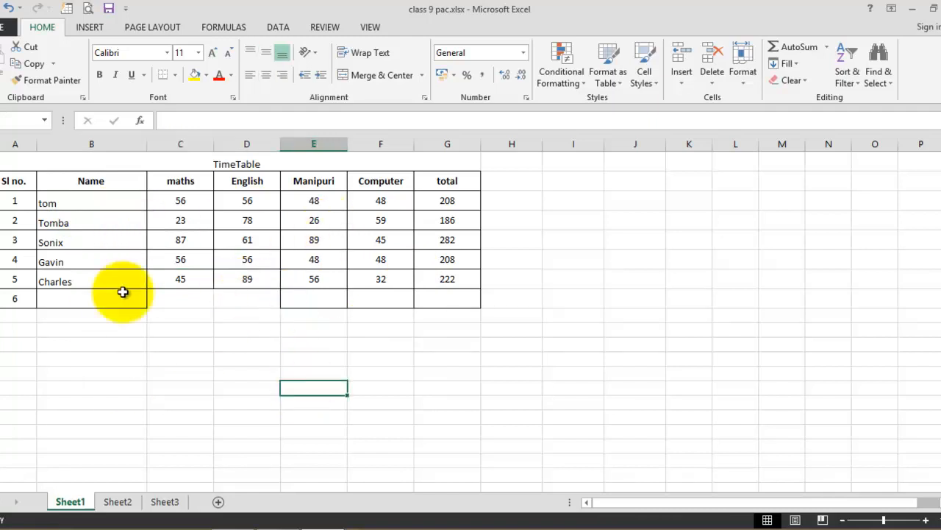
click(101, 194)
mouse_move(101, 194)
mouse_down()
mouse_move(122, 189)
mouse_move(292, 370)
mouse_move(86, 203)
mouse_up()
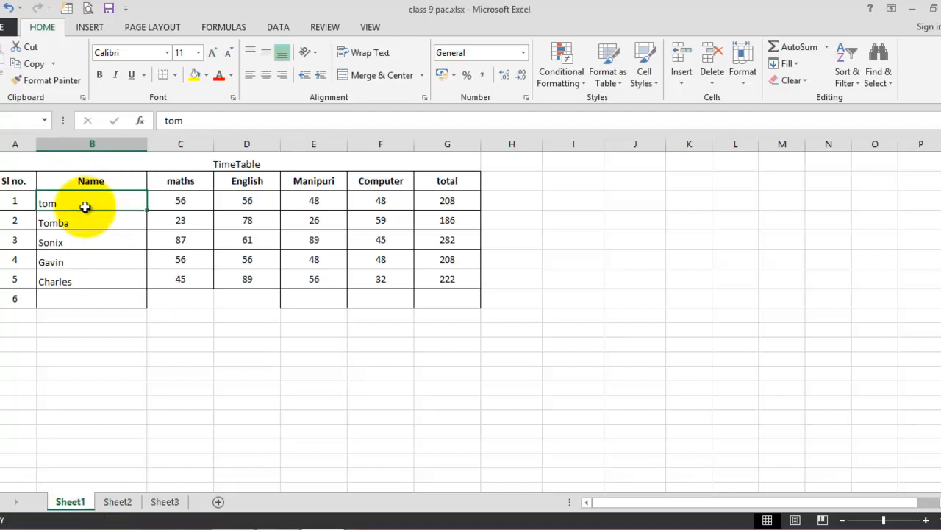
click(189, 377)
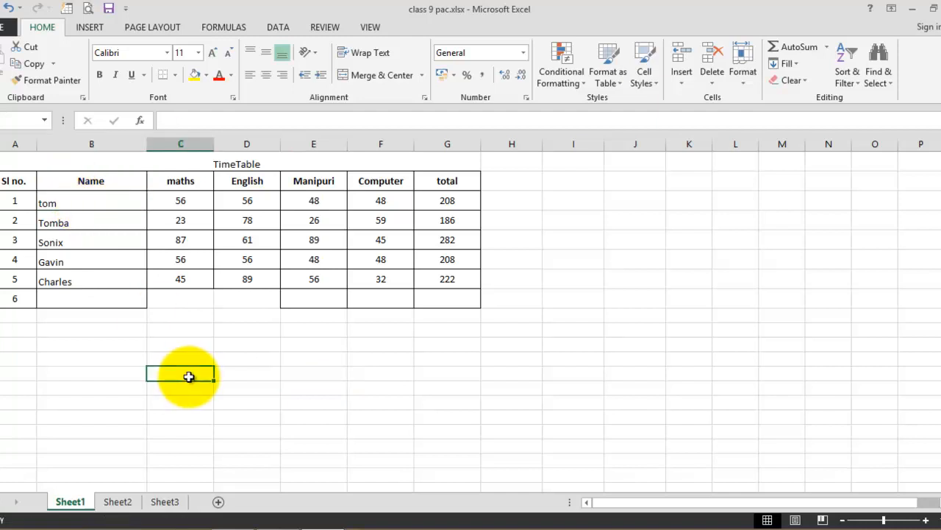
- Rename the worksheet Sheet1 as "table"
right_click(68, 509)
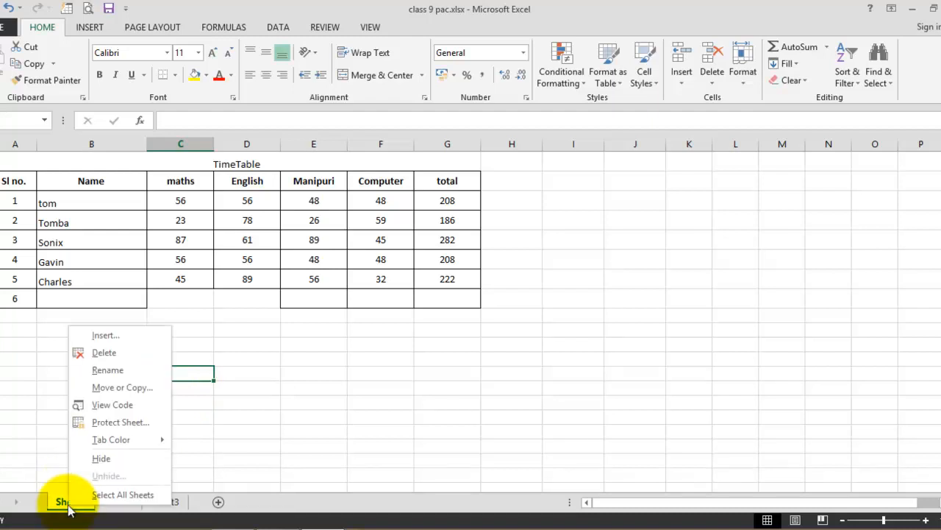
click(119, 373)
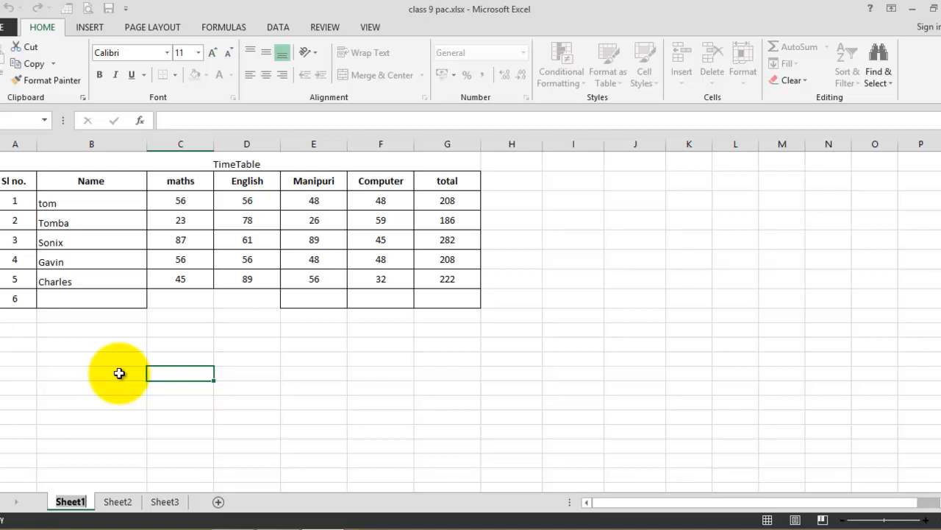
text(table)
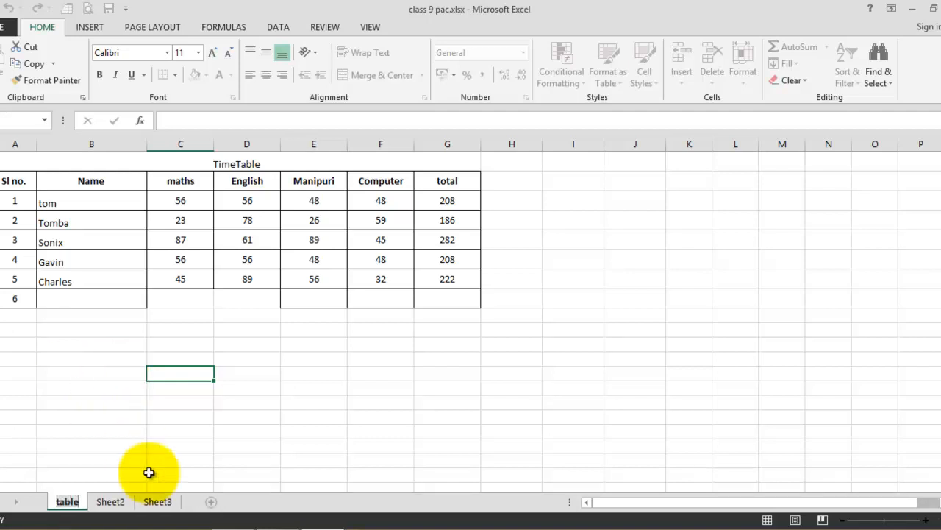
- Rename the worksheet Sheet2 as "time"
right_click(116, 500)
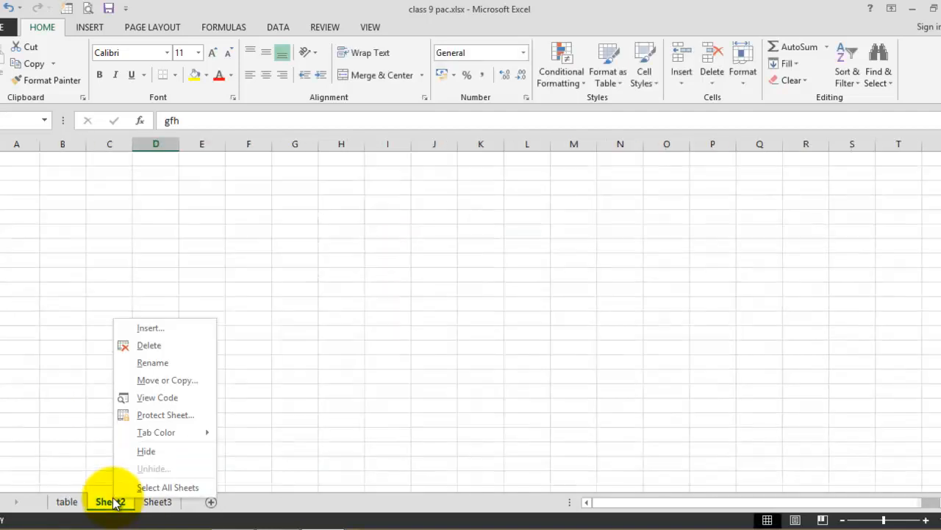
click(162, 363)
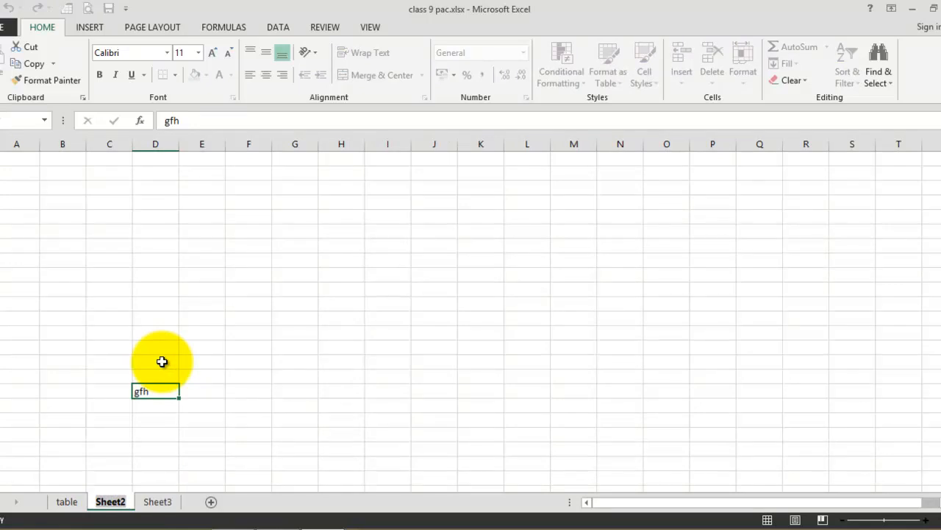
text(time)
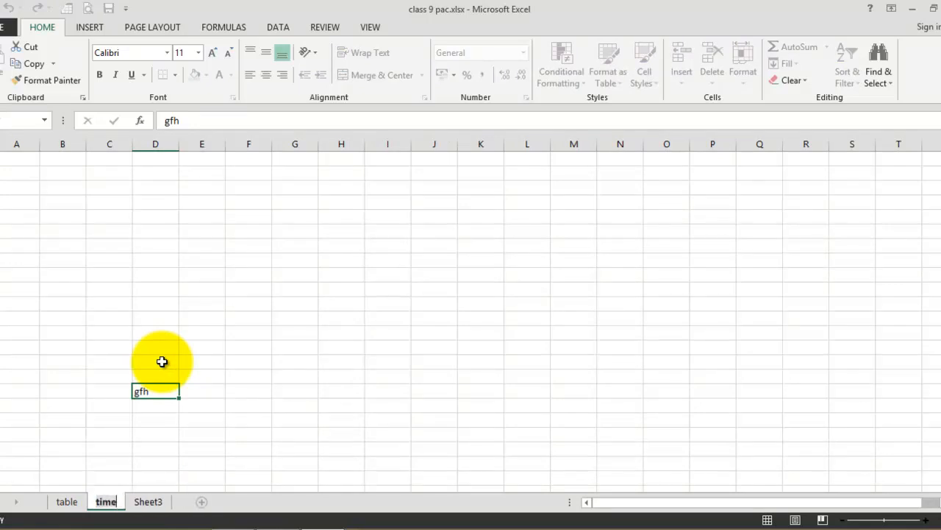
key(Return)
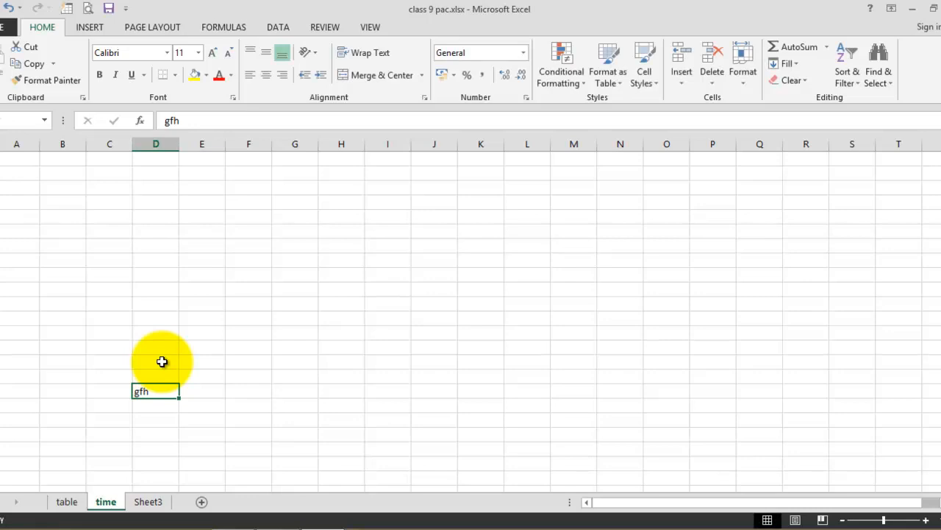
- Delete the worksheet Sheet3 together with its contents
right_click(160, 505)
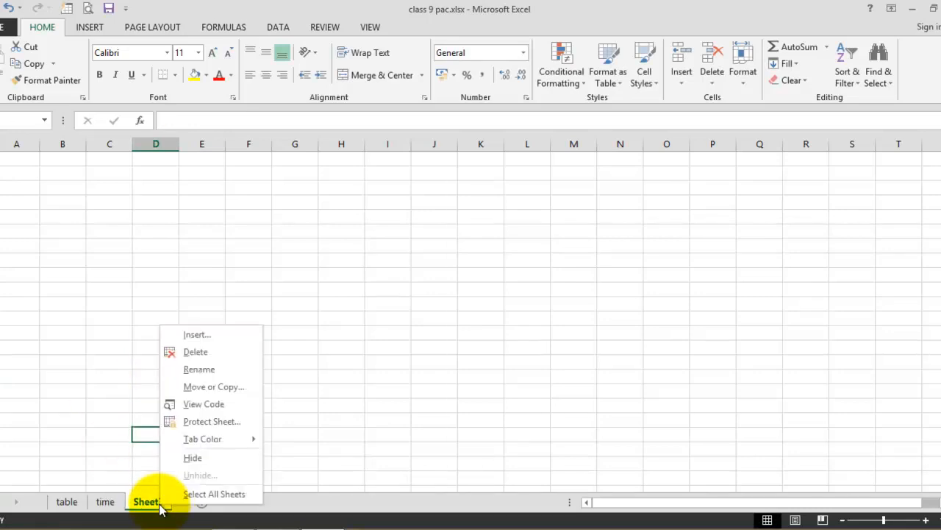
click(230, 354)
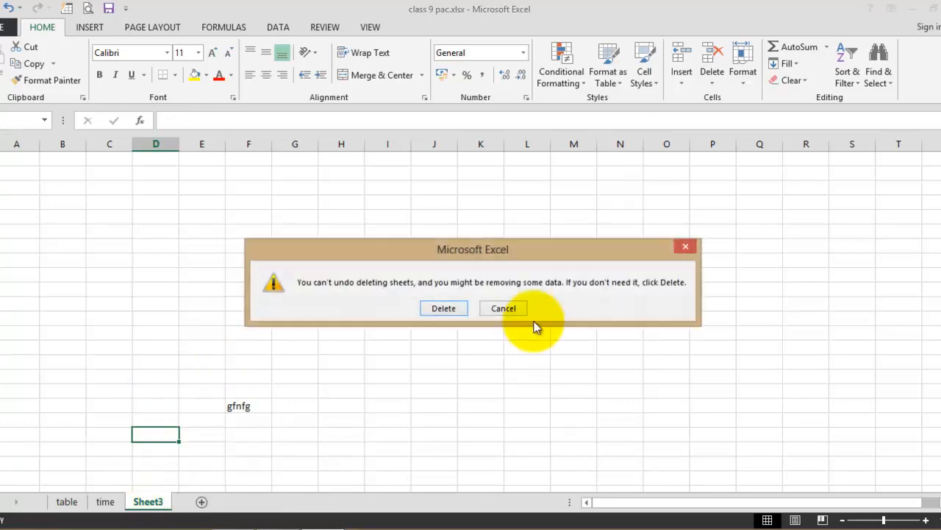
click(457, 308)
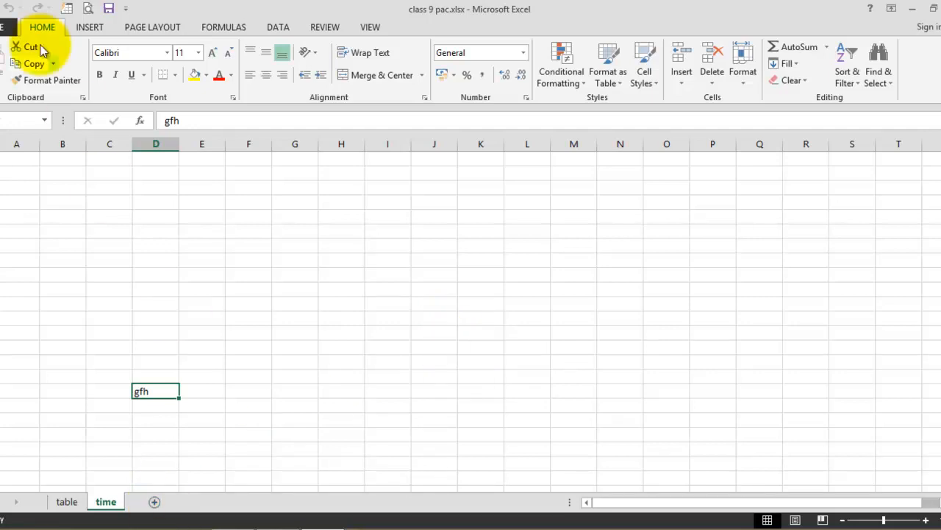
click(5, 27)
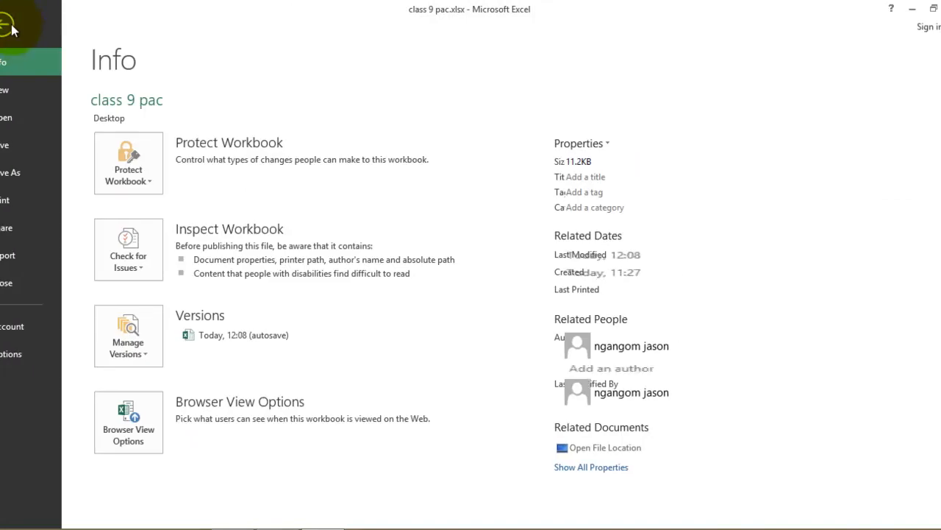
click(7, 24)
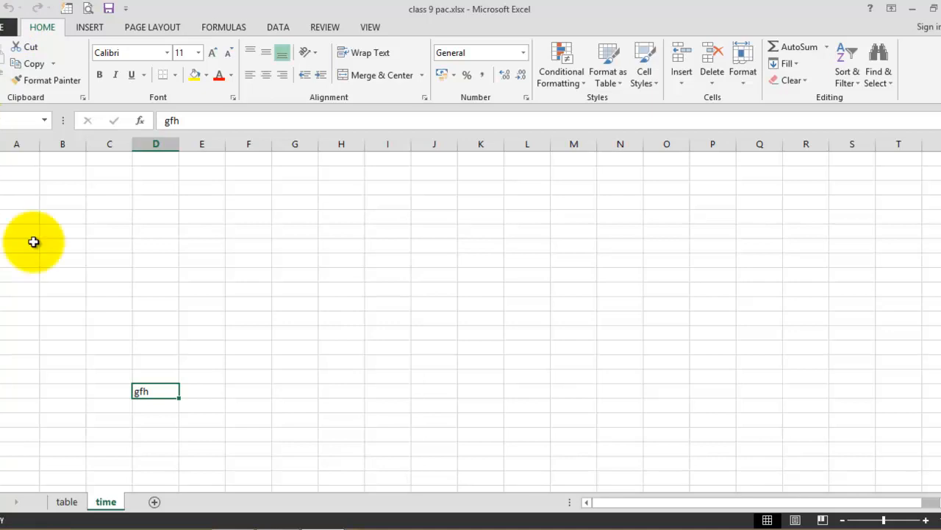
- Try to move the "table" sheet within class 9 pac.xlsx without creating a copy, and check the "time" sheet
click(63, 503)
right_click(65, 506)
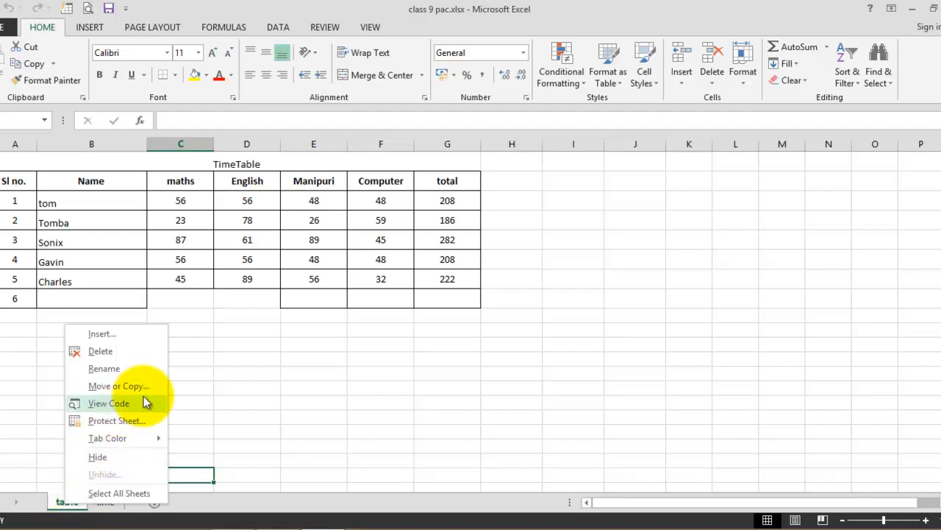
click(118, 386)
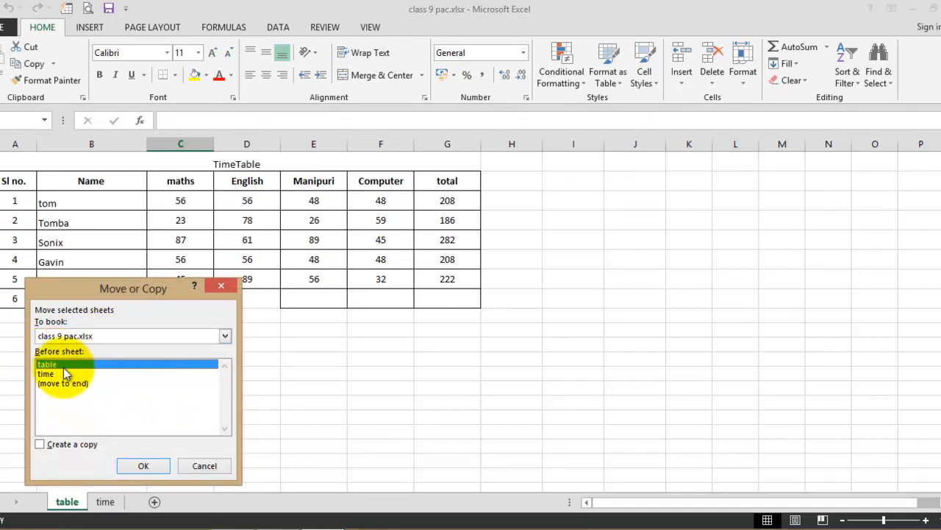
click(142, 465)
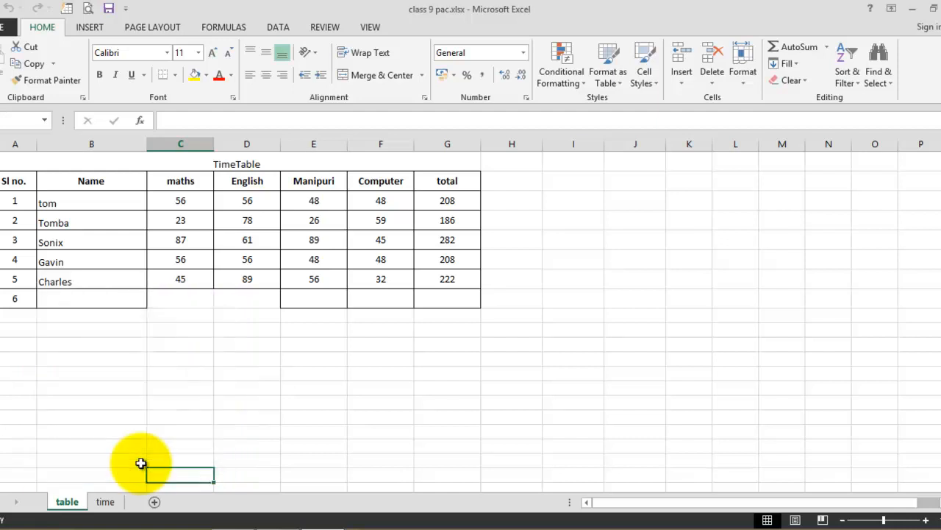
click(106, 503)
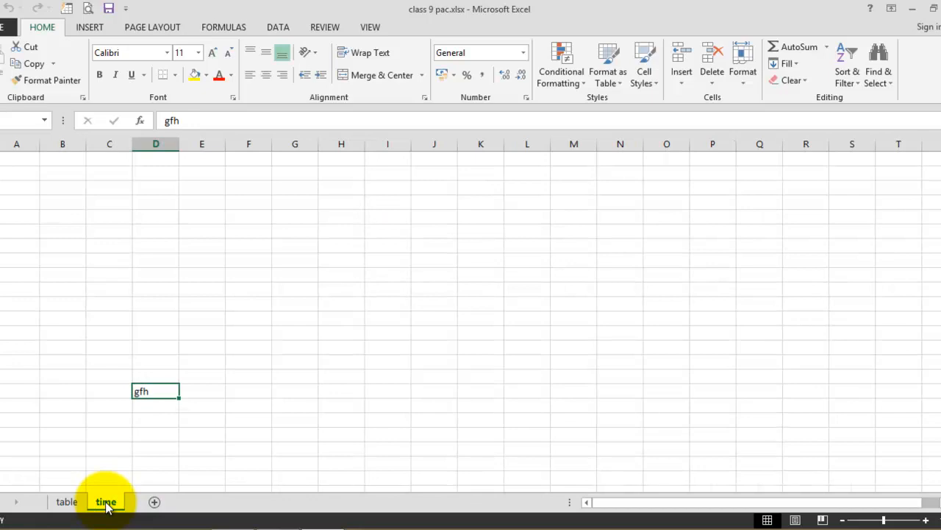
- Create a copy of the "table" sheet in class 9 pac.xlsx, placed before "table"
right_click(64, 501)
click(112, 379)
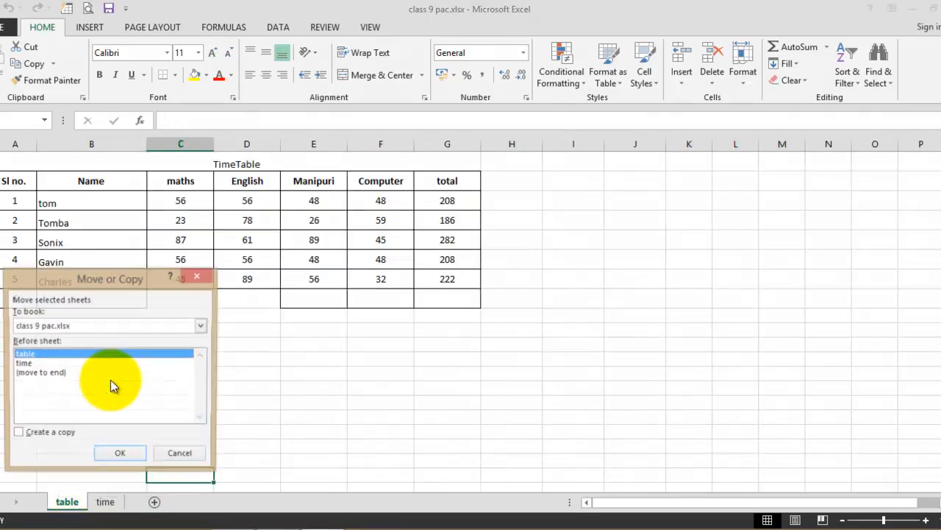
click(26, 435)
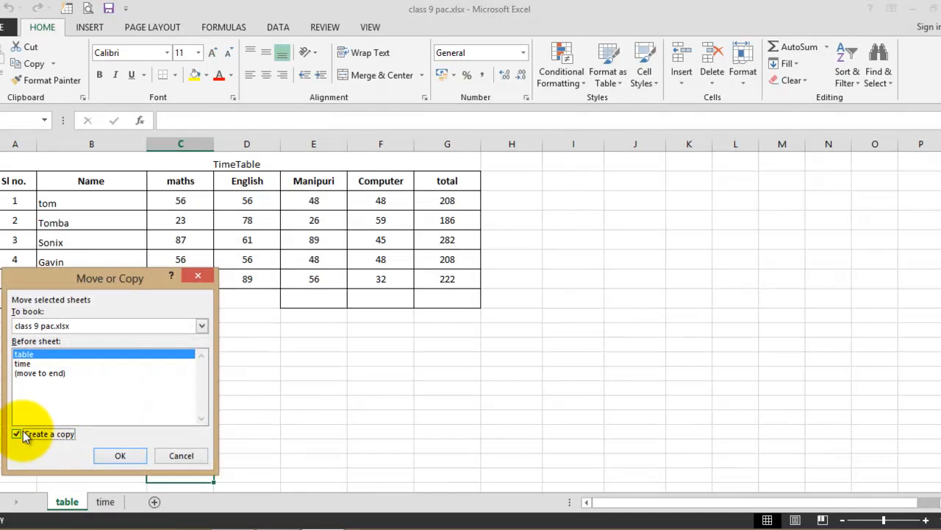
click(121, 456)
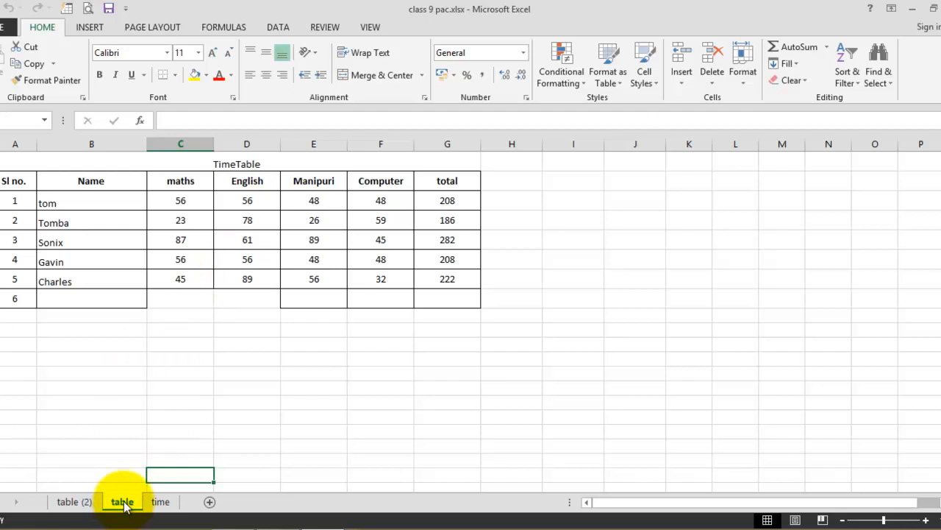
- Delete the "time" worksheet together with its contents
right_click(160, 502)
click(194, 352)
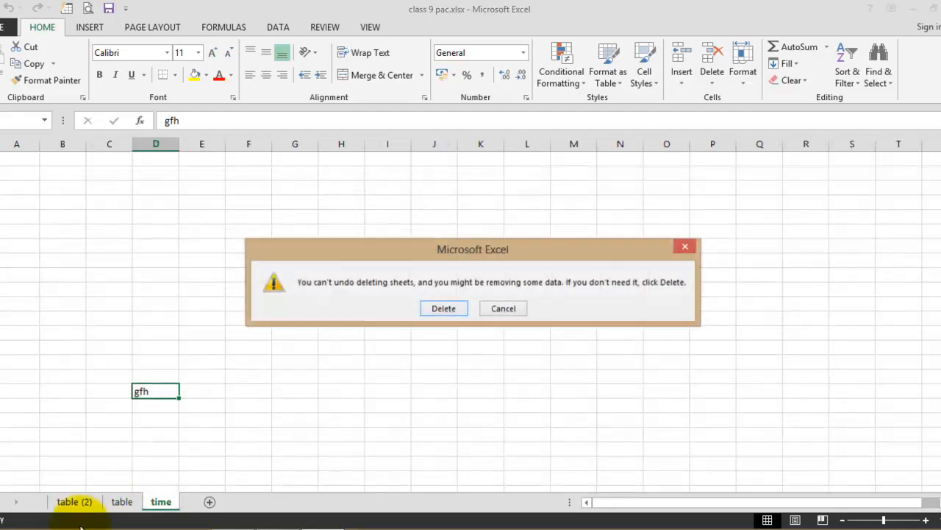
click(465, 312)
click(73, 502)
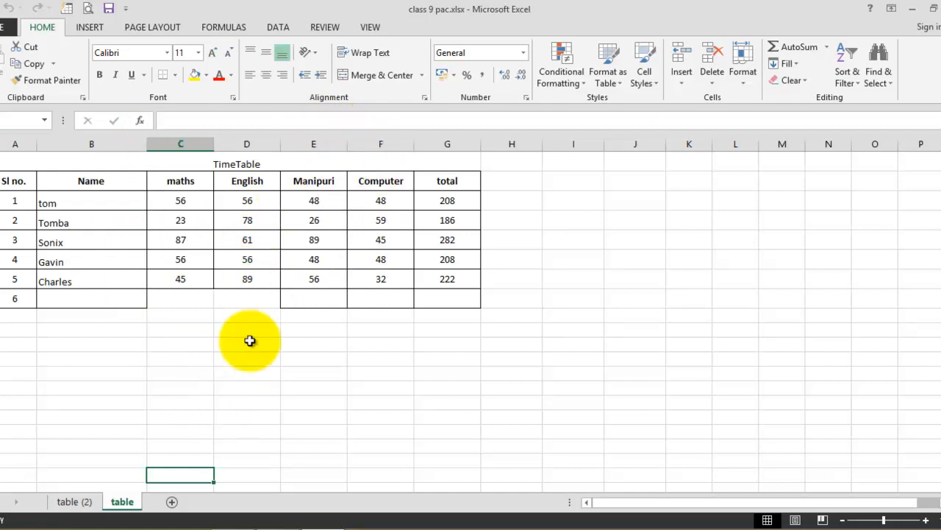
- Clear the first student's name in B3 on the "table (2)" sheet
click(74, 500)
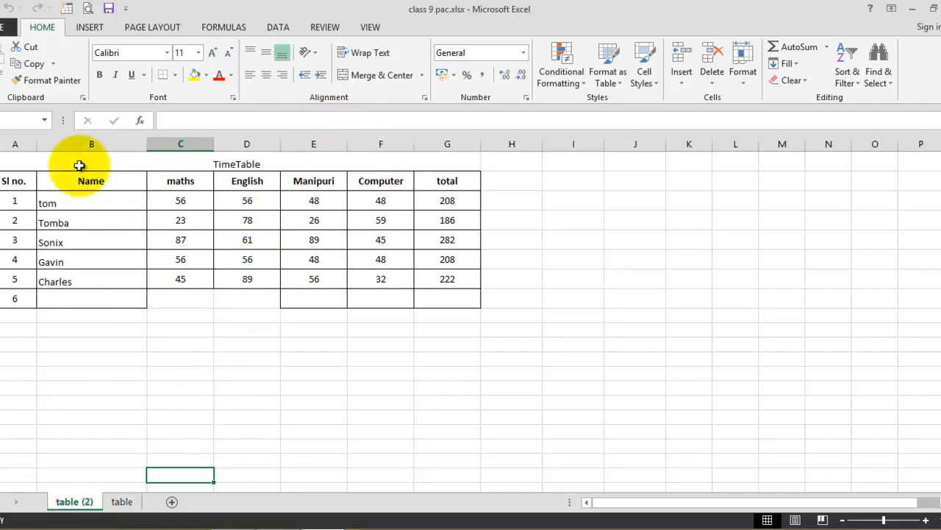
click(79, 201)
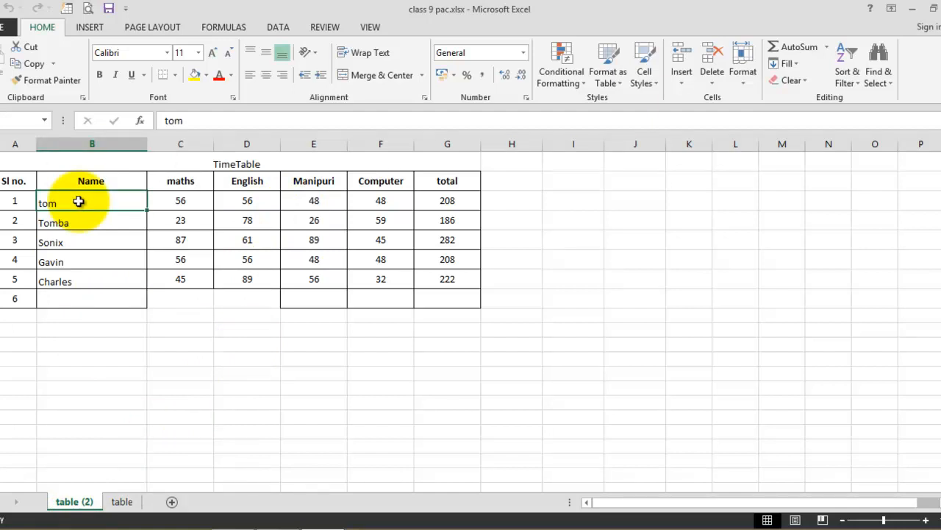
key(Delete)
click(279, 388)
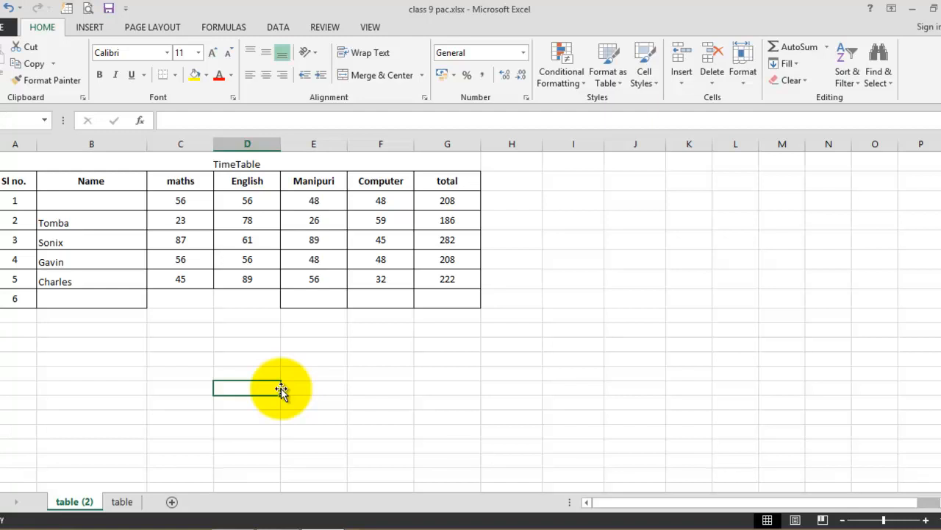
- Hide the "table" worksheet and unhide it again
right_click(128, 504)
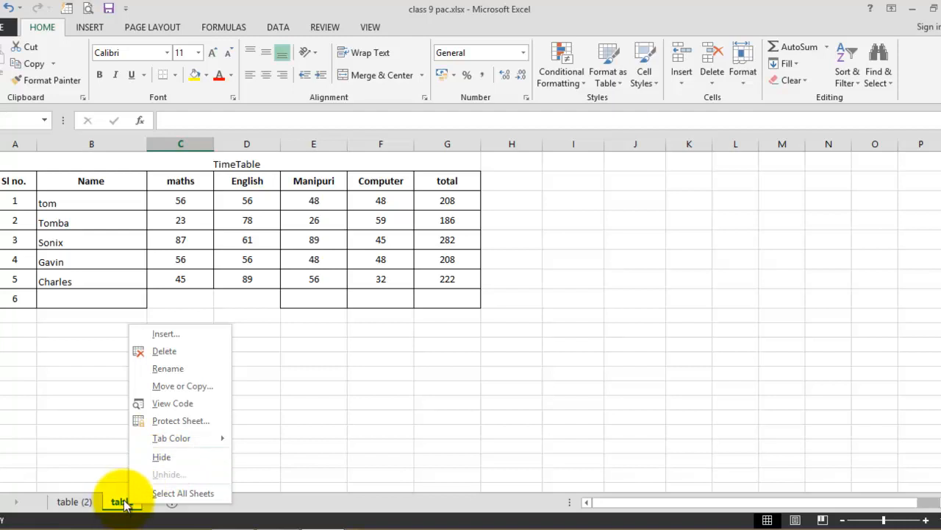
click(157, 456)
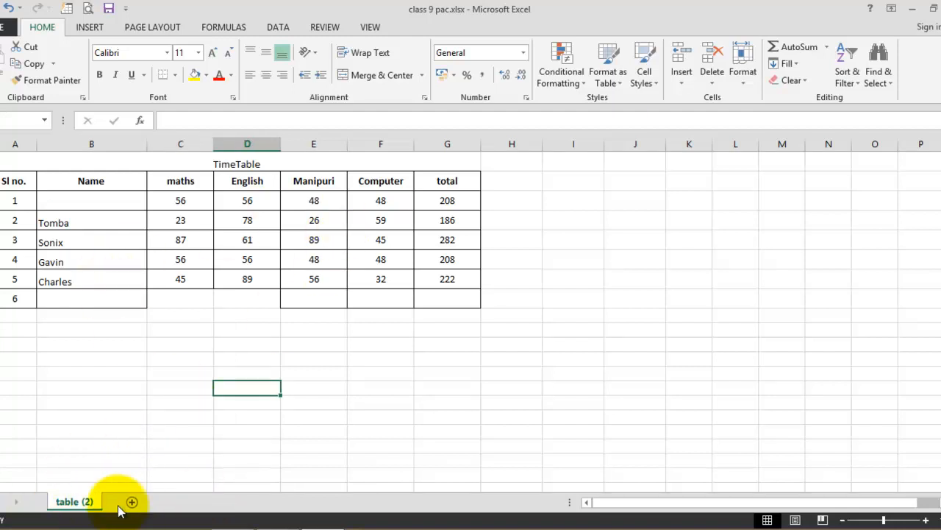
right_click(74, 503)
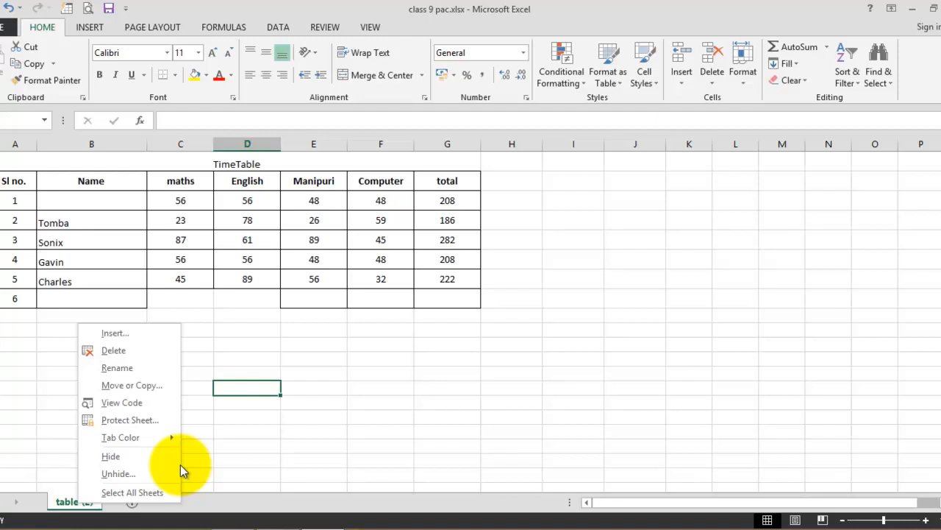
right_click(63, 506)
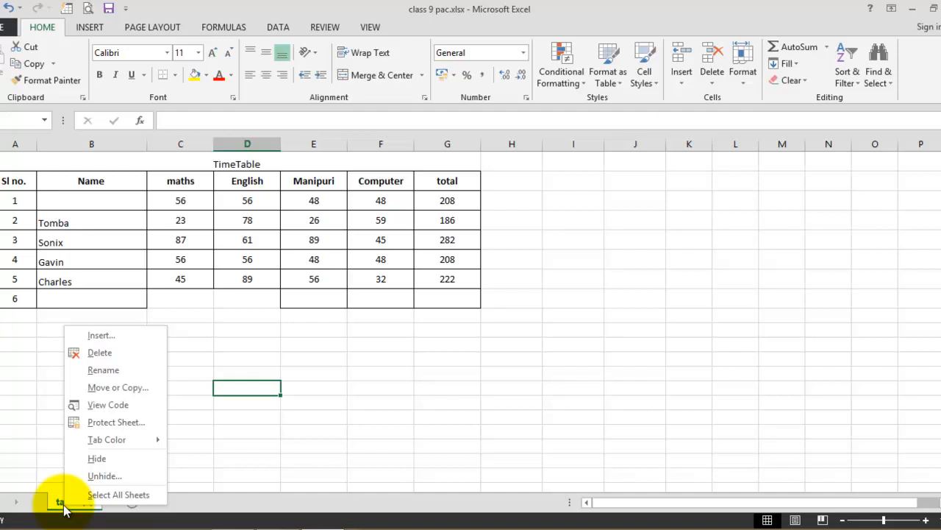
click(89, 476)
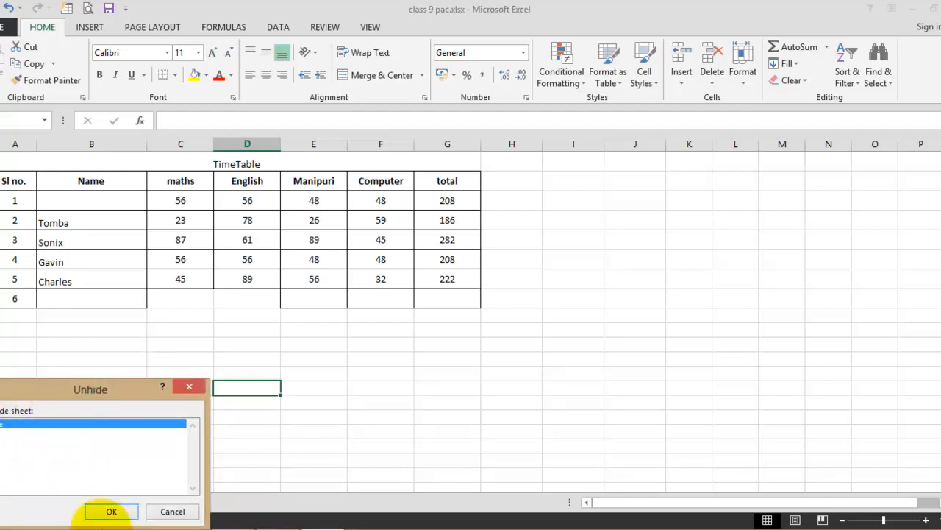
click(111, 511)
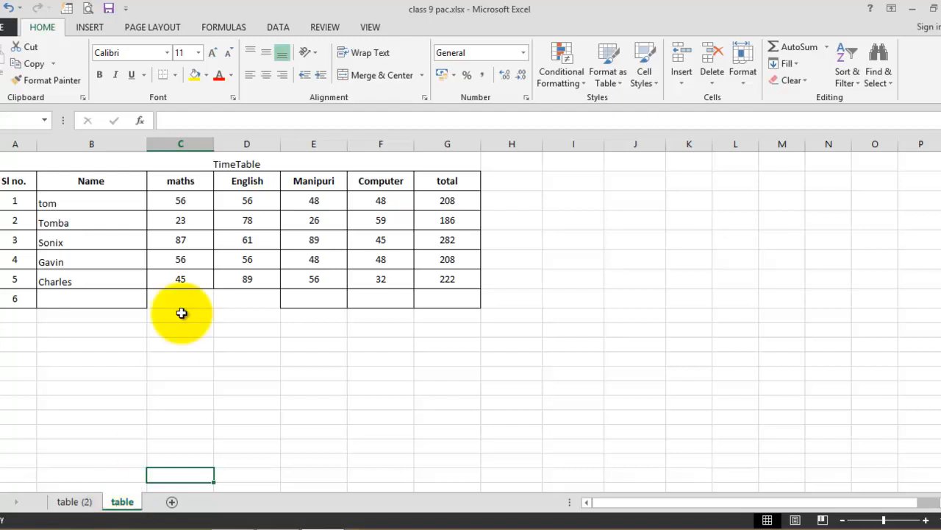
click(62, 162)
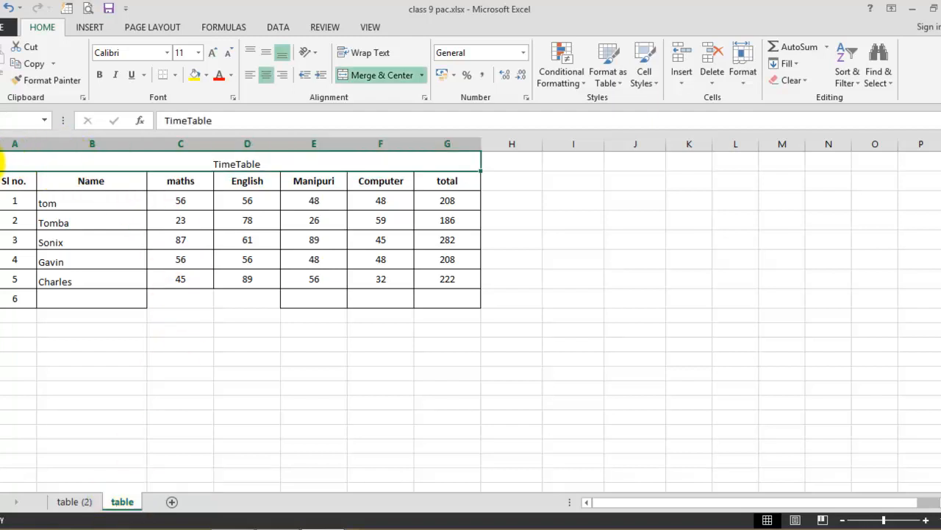
right_click(5, 162)
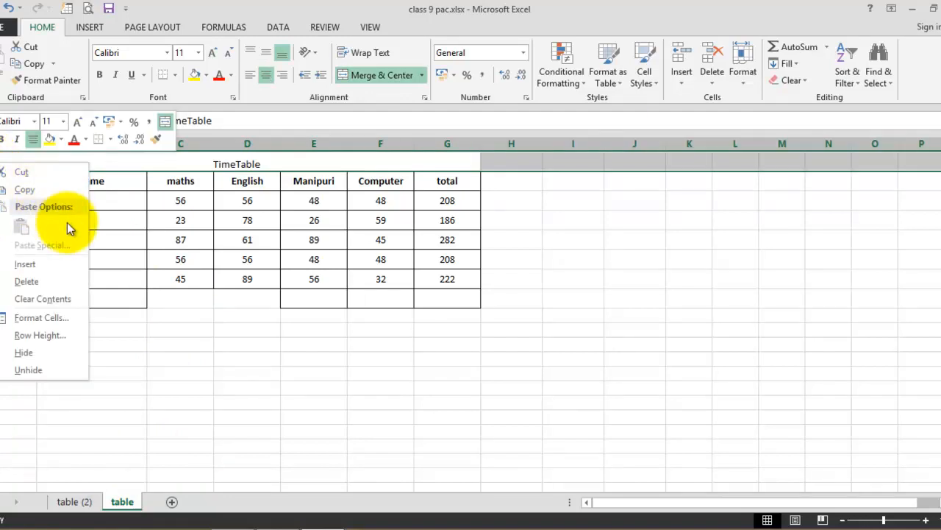
key(Escape)
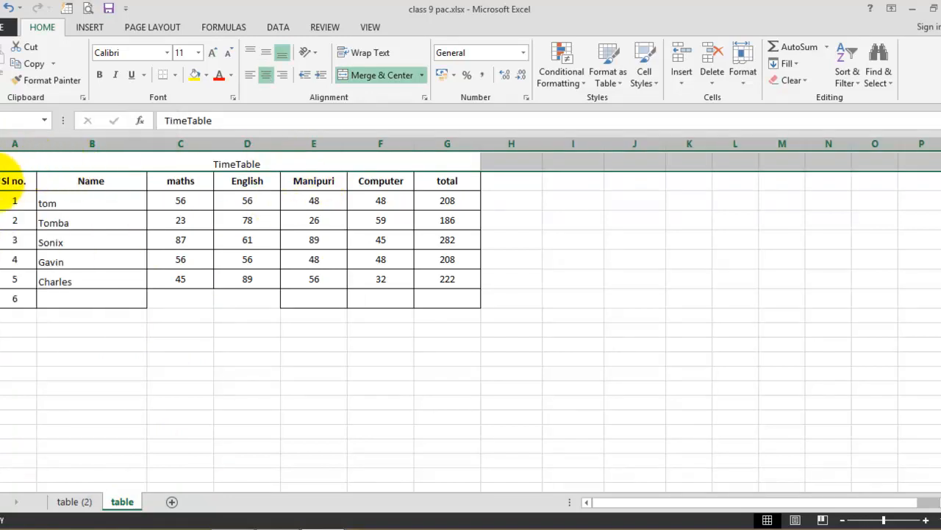
click(8, 181)
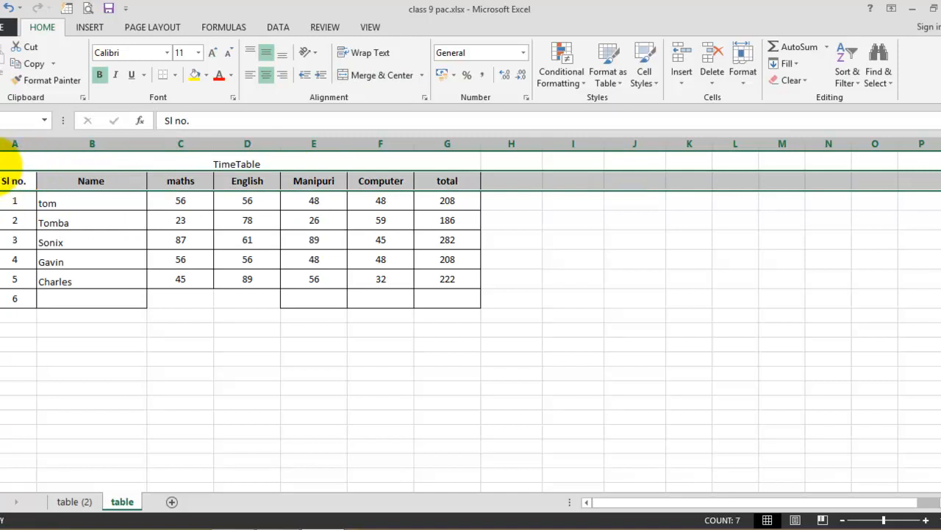
right_click(5, 163)
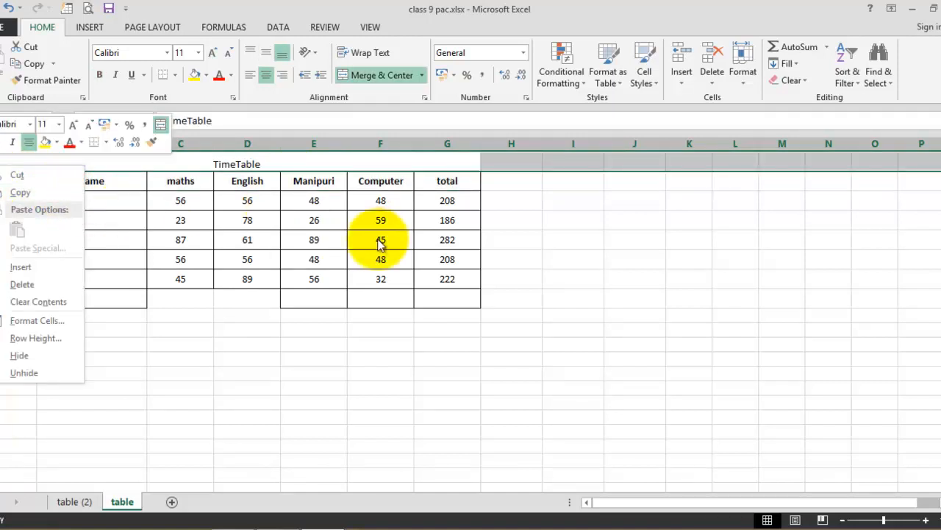
key(Escape)
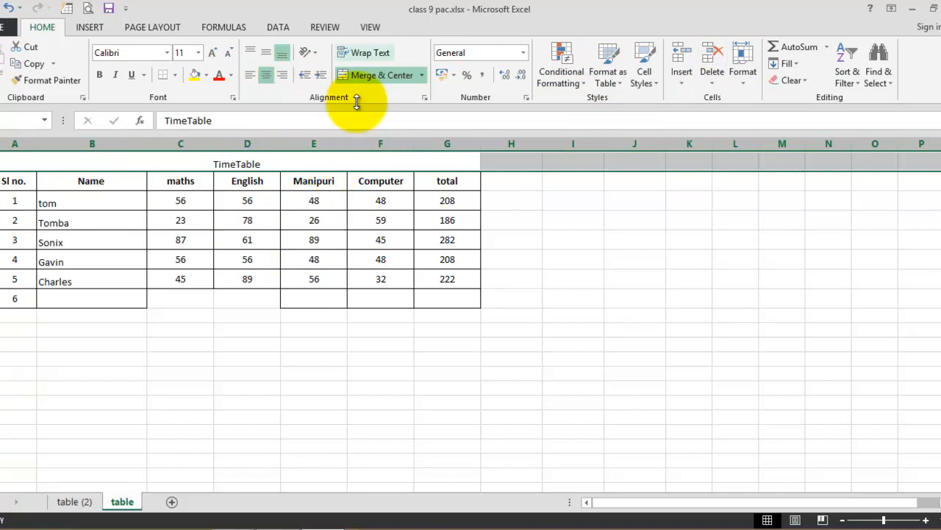
- Freeze the top row of the "table" sheet, the one holding the TimeTable title
click(262, 180)
click(373, 30)
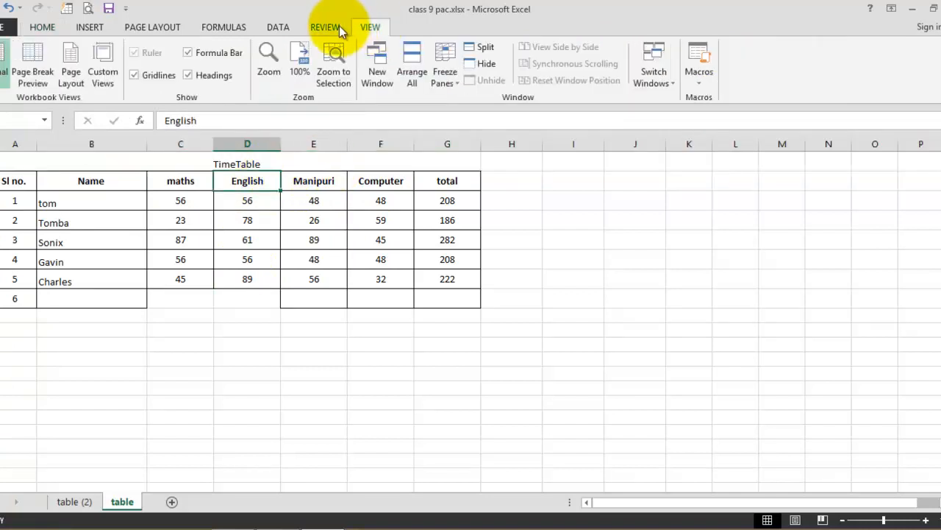
click(338, 27)
click(369, 28)
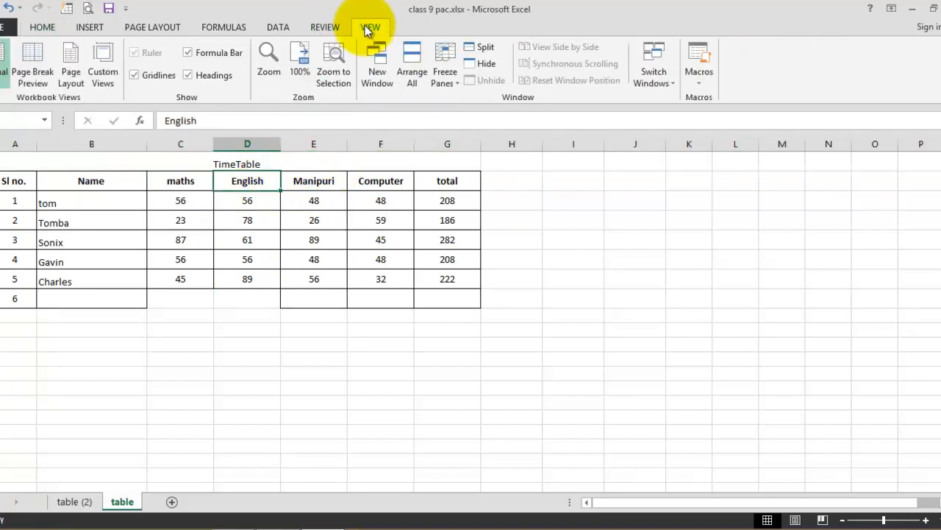
click(454, 78)
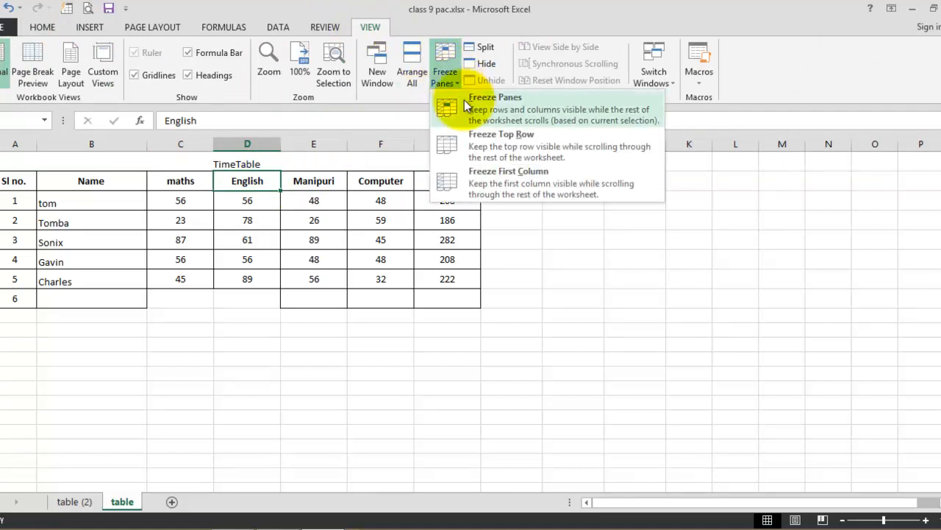
click(526, 140)
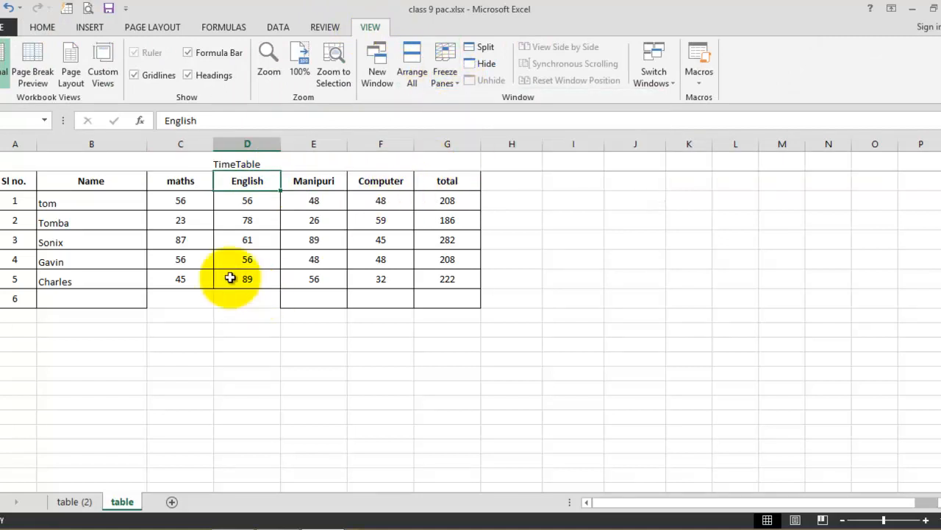
- Scroll through the marks table to check how the frozen TimeTable row behaves
scroll(220, 256, down, 3)
scroll(221, 257, up, 1)
scroll(220, 257, up, 1)
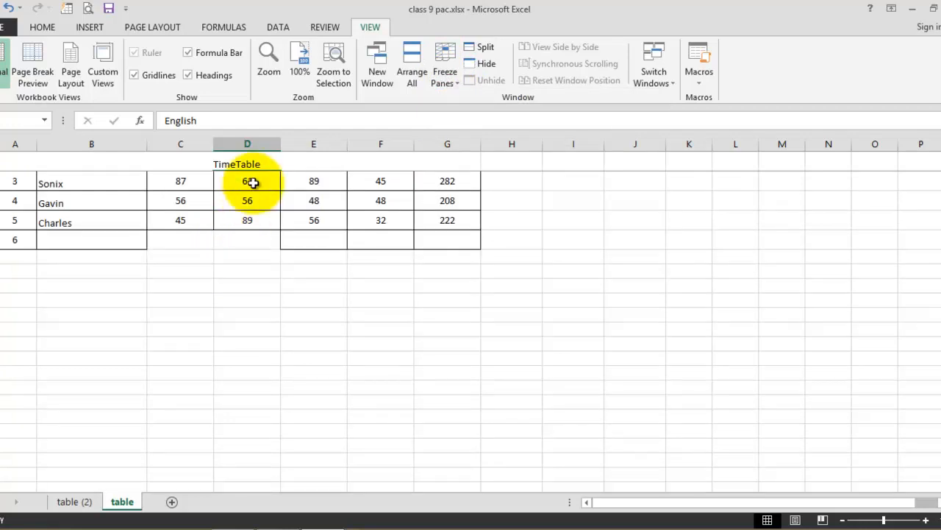
scroll(220, 256, down, 2)
scroll(224, 249, up, 2)
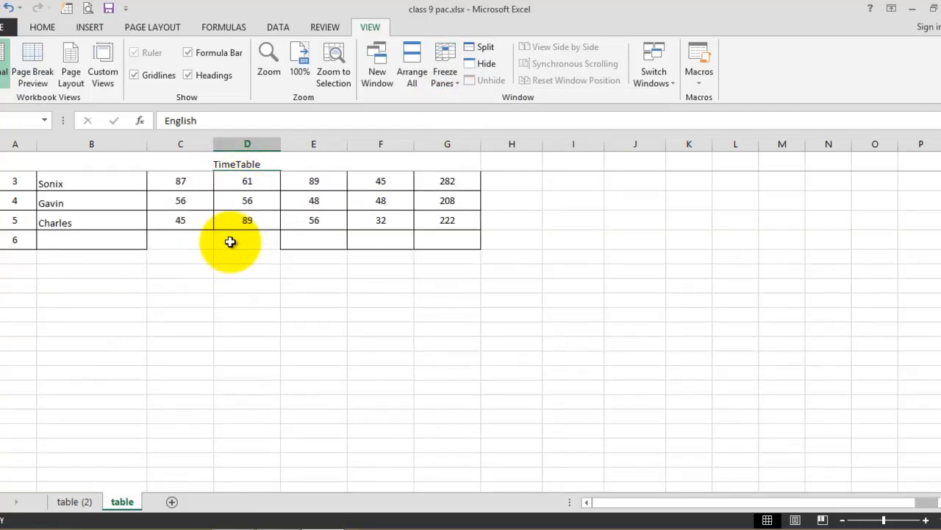
scroll(230, 242, down, 2)
scroll(230, 241, up, 3)
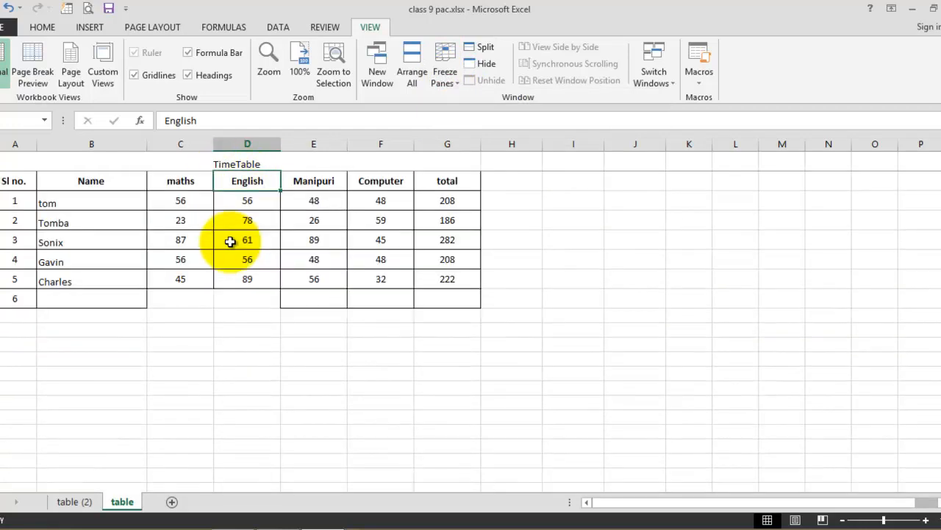
scroll(230, 241, down, 3)
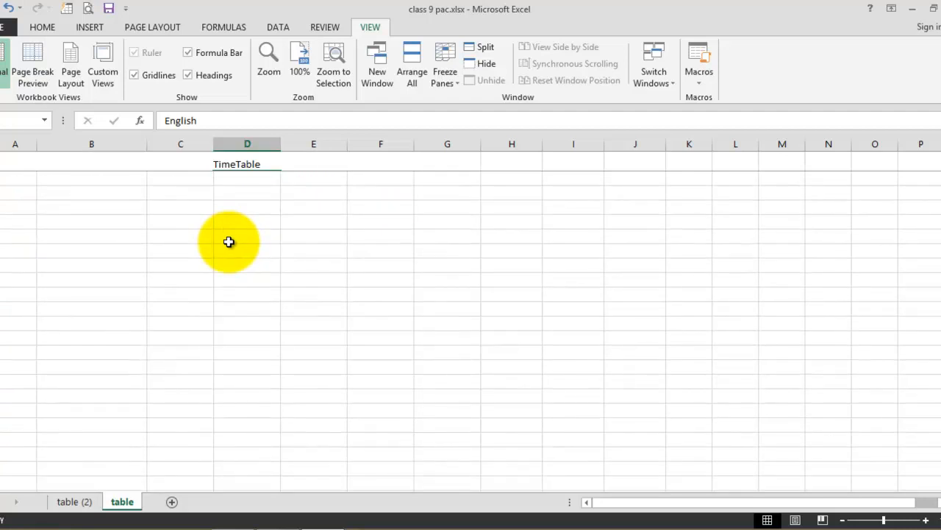
scroll(228, 241, up, 3)
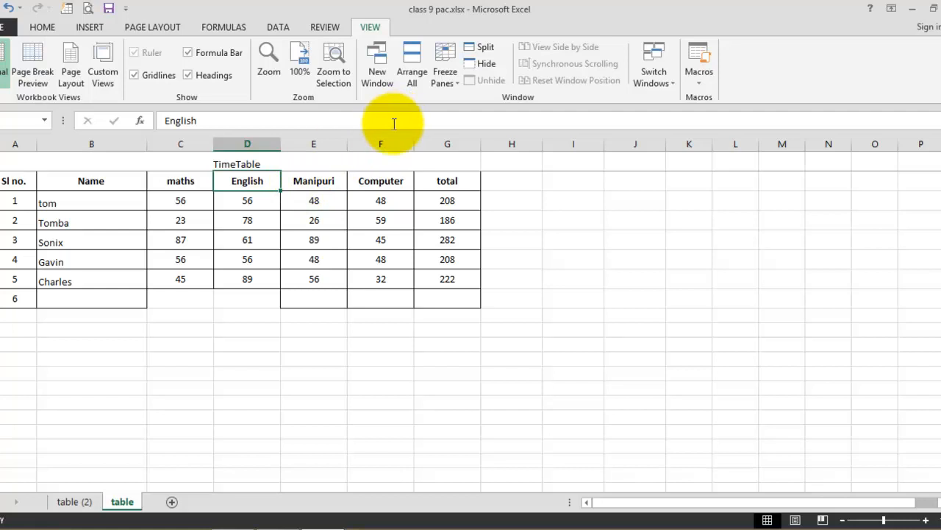
- Unfreeze the panes on the "table" sheet
click(449, 77)
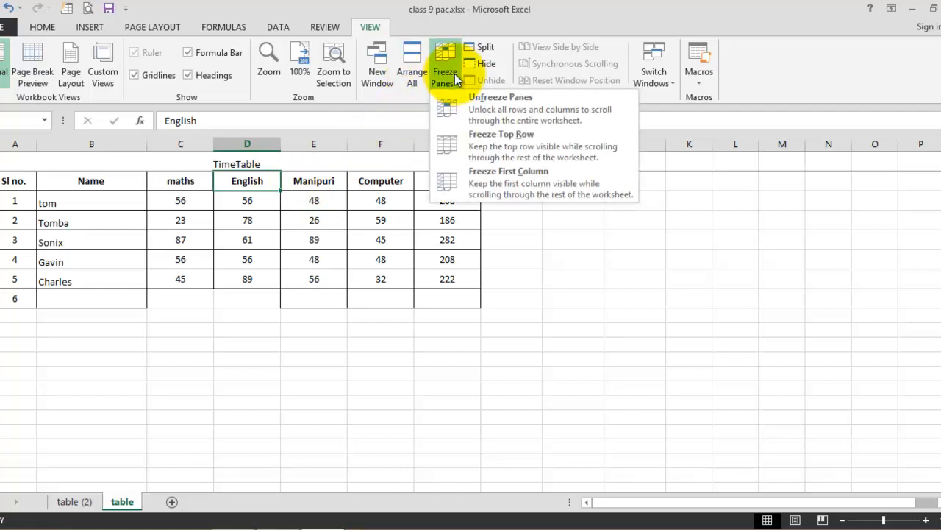
click(490, 99)
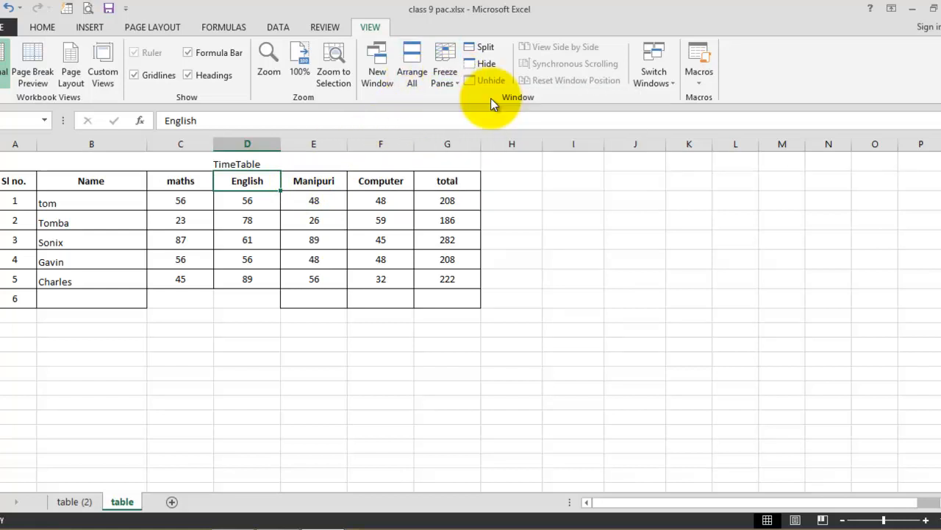
click(289, 197)
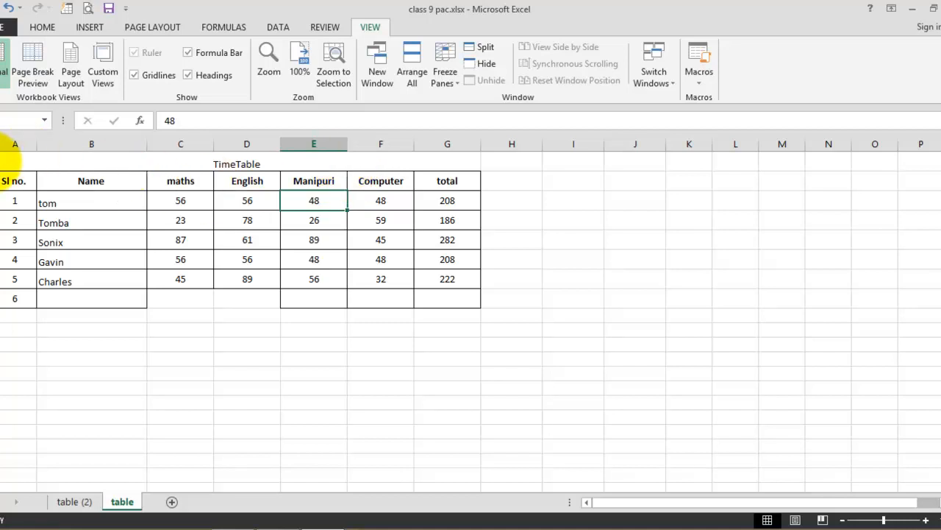
- Hide the TimeTable title row and freeze the table's column header row as the top row
right_click(3, 164)
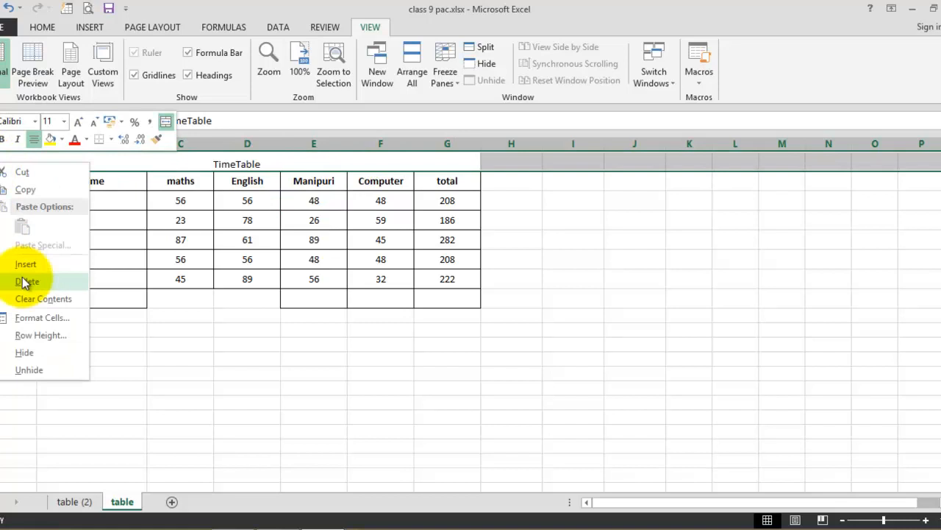
click(33, 352)
click(448, 77)
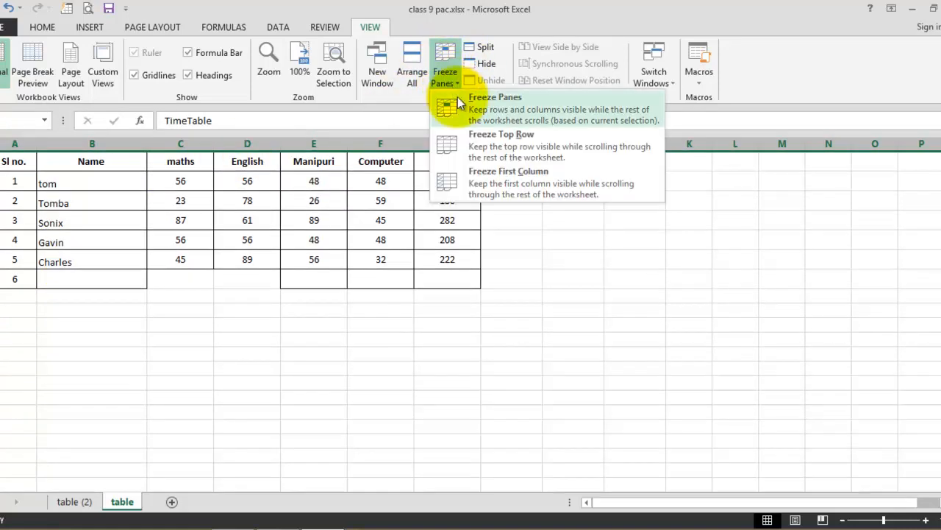
click(538, 152)
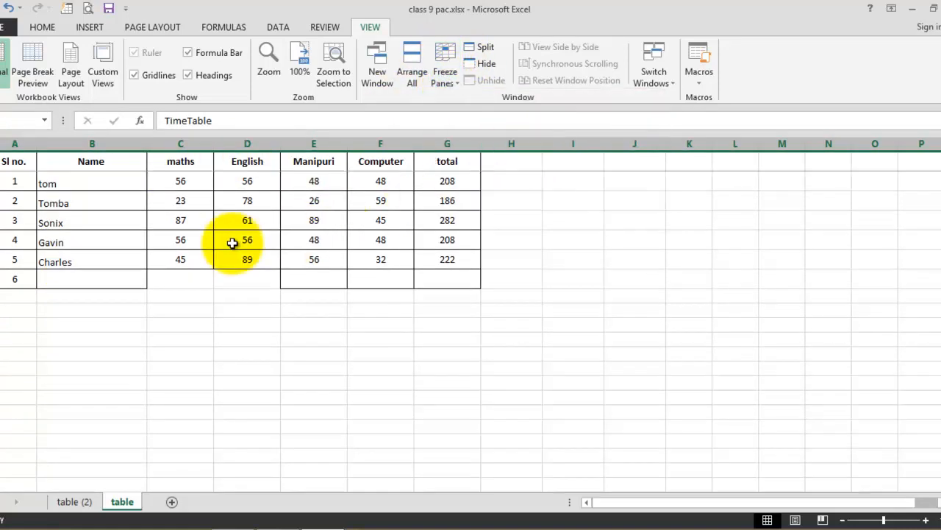
scroll(231, 243, down, 5)
scroll(233, 244, up, 3)
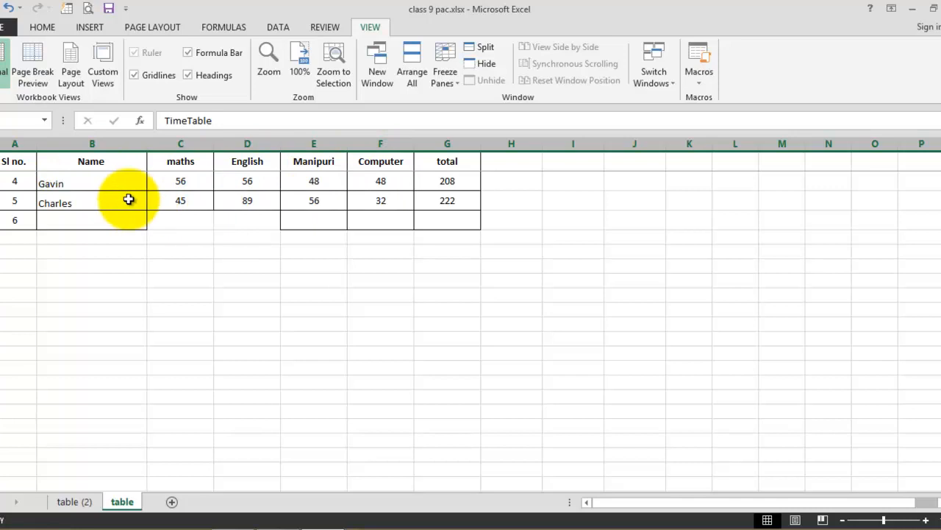
scroll(129, 199, down, 3)
scroll(129, 199, up, 3)
scroll(129, 200, up, 1)
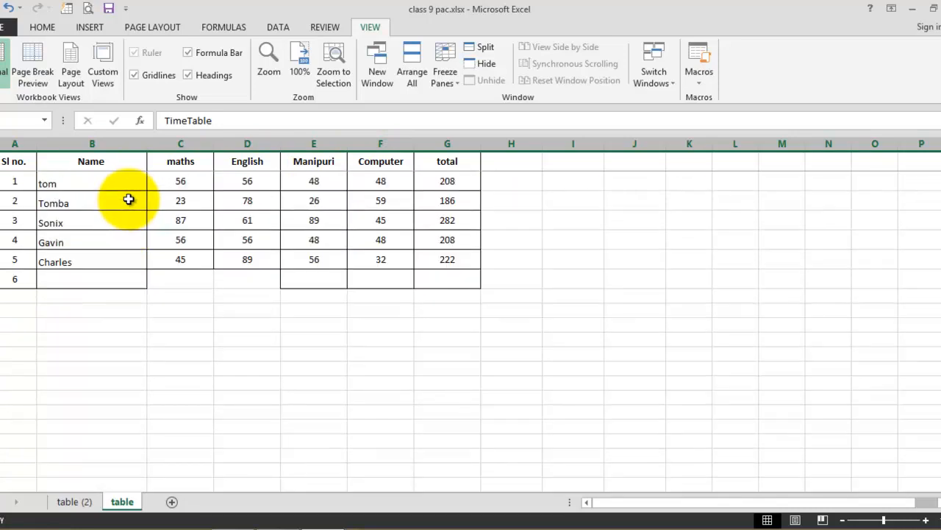
scroll(129, 199, down, 1)
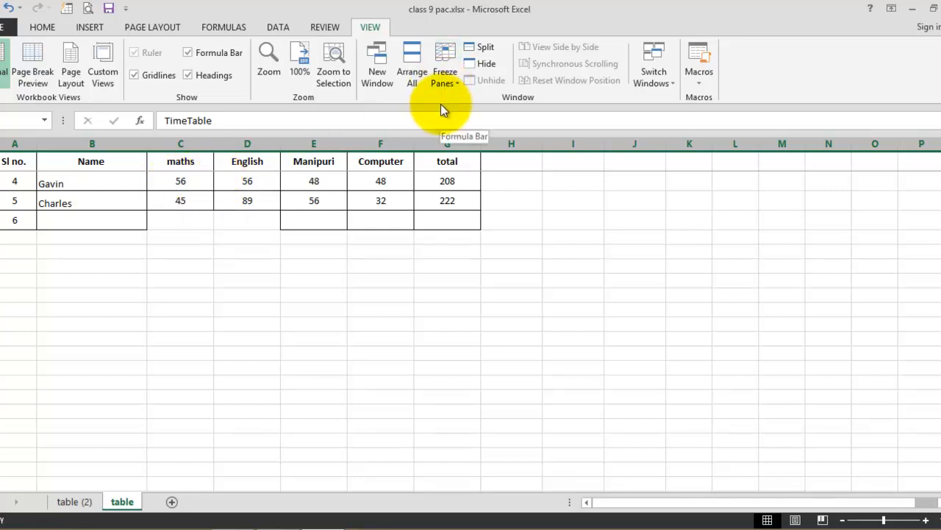
right_click(126, 261)
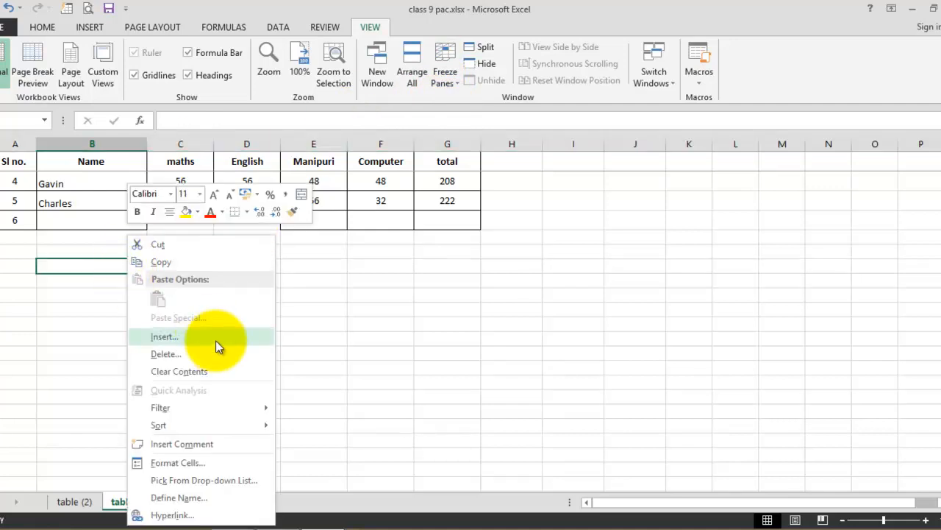
click(168, 337)
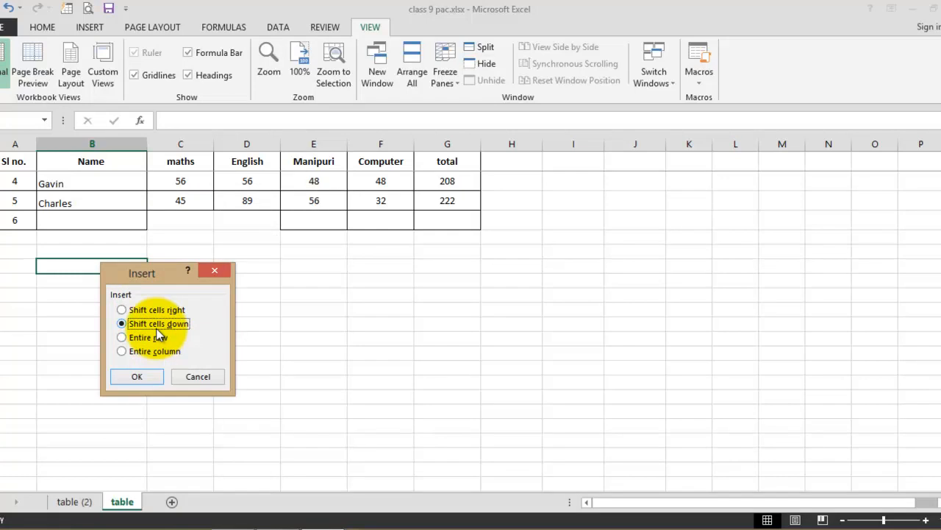
click(209, 272)
click(90, 27)
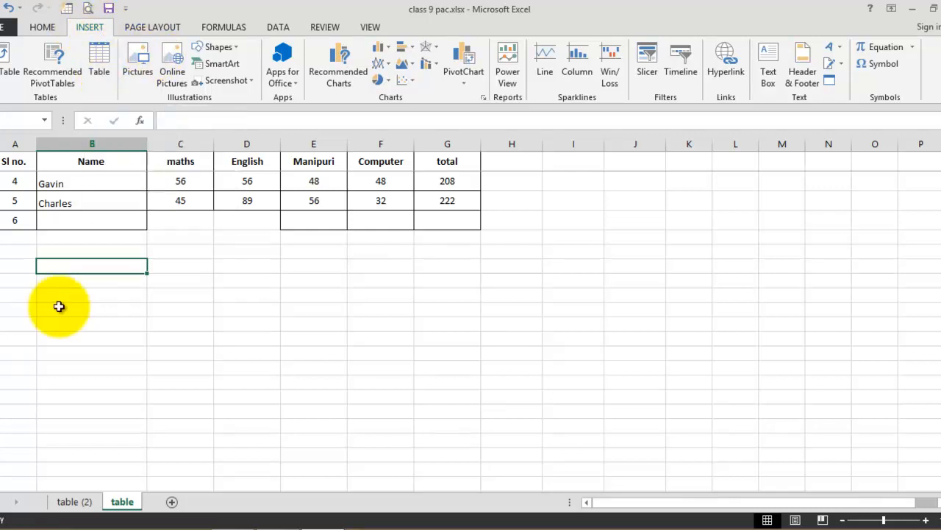
drag(200, 405, 199, 396)
- Review the insert options for the Sonix cell without inserting anything
scroll(91, 313, up, 1)
right_click(126, 224)
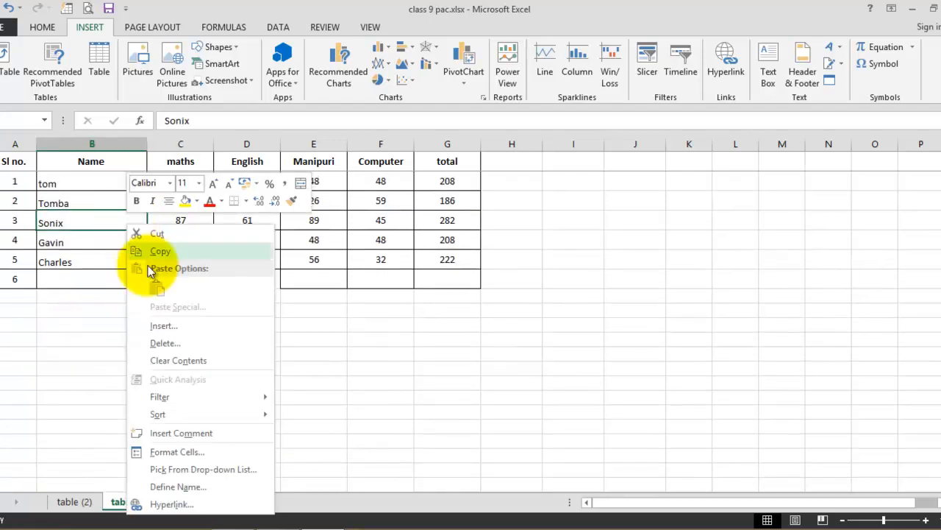
click(182, 326)
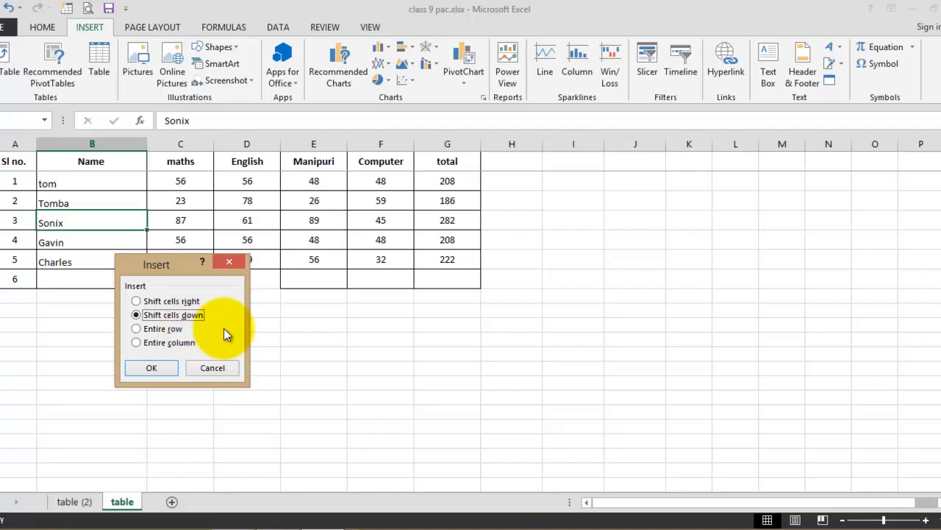
click(211, 368)
click(135, 300)
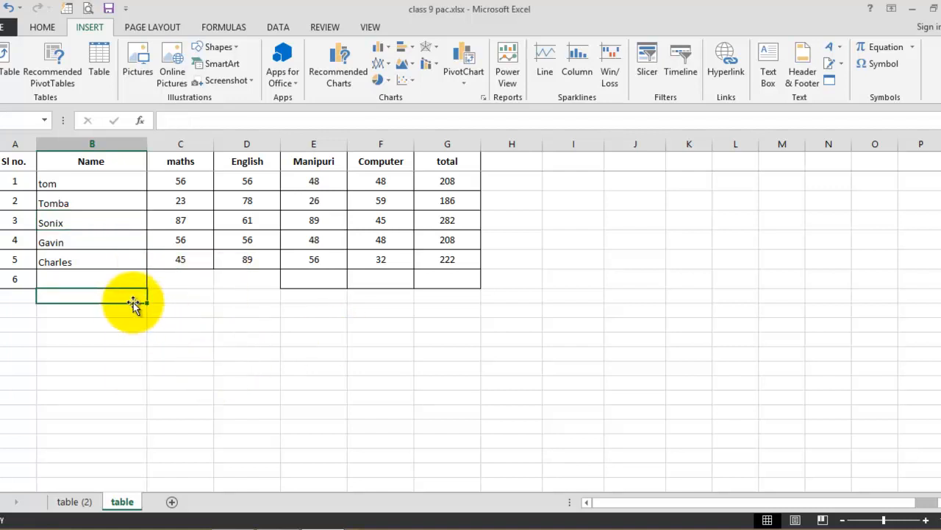
- Try to unhide the TimeTable title row from the frozen column header row and scroll through the table to check
click(43, 26)
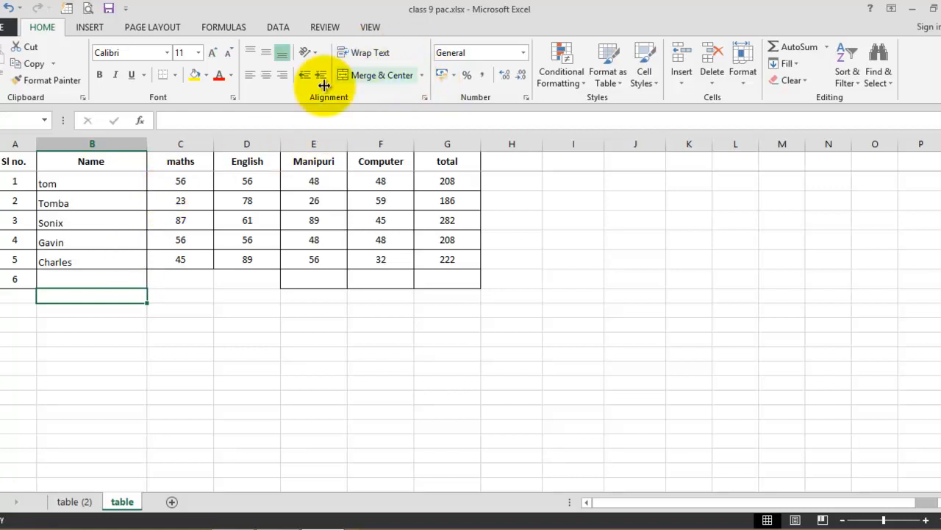
click(119, 193)
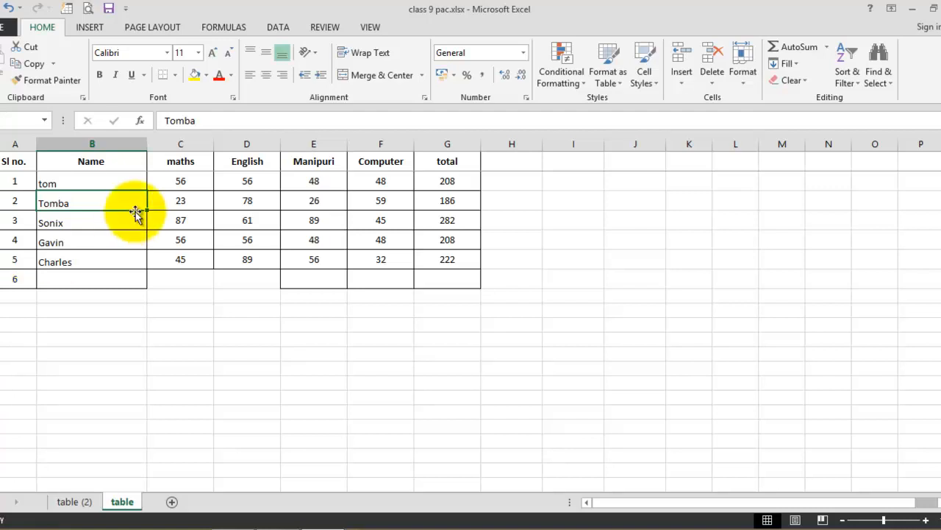
scroll(9, 176, down, 1)
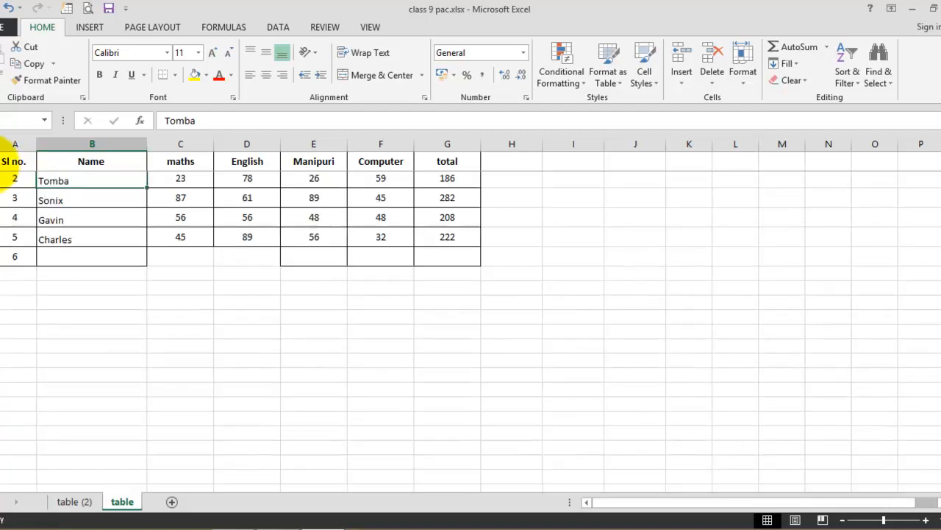
scroll(6, 162, up, 1)
right_click(4, 162)
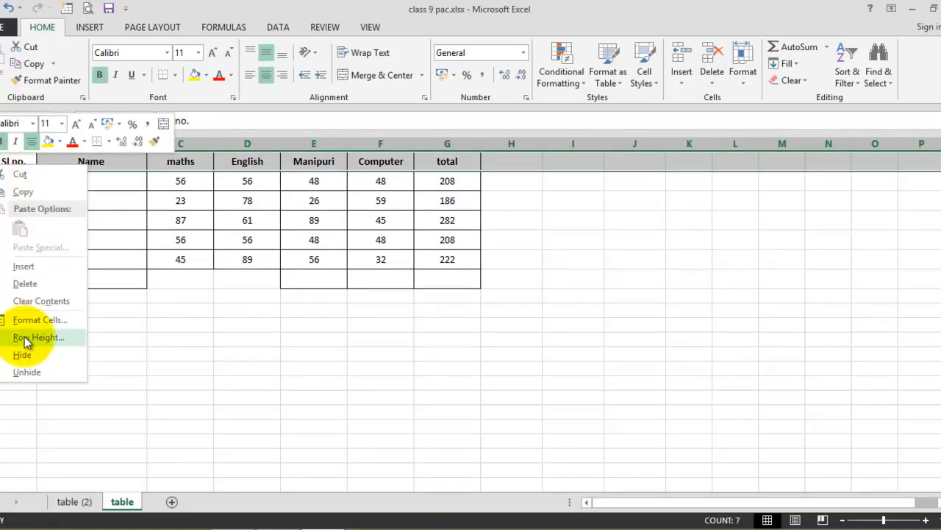
click(46, 371)
click(362, 315)
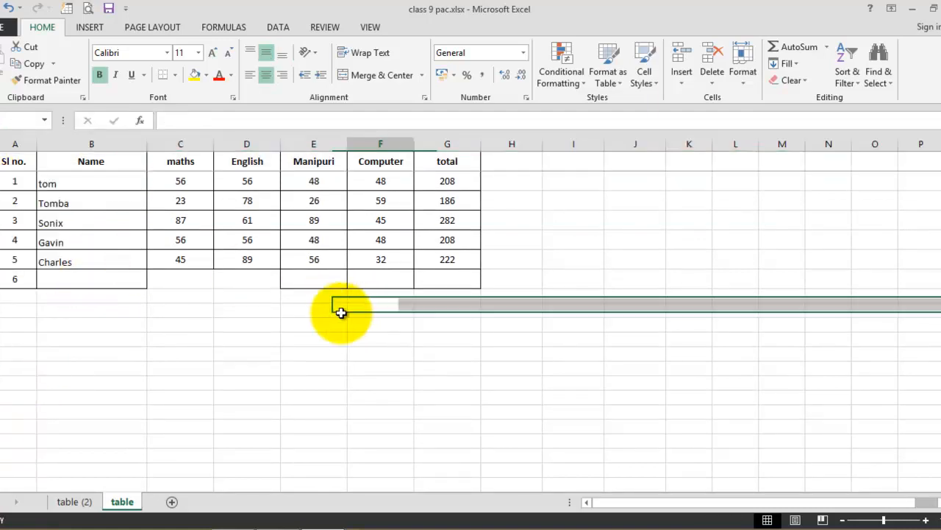
scroll(84, 262, down, 3)
scroll(84, 262, up, 3)
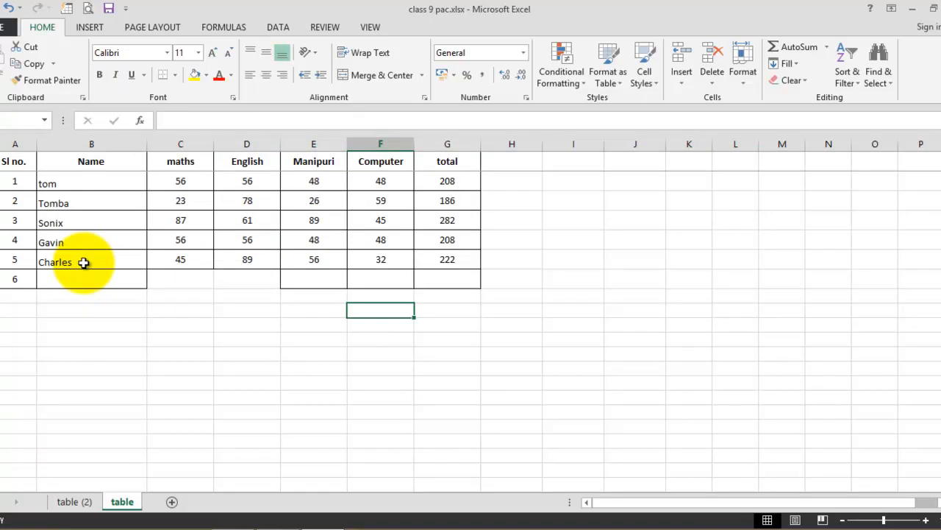
- Unfreeze the column header row of the marks table
click(371, 27)
click(322, 29)
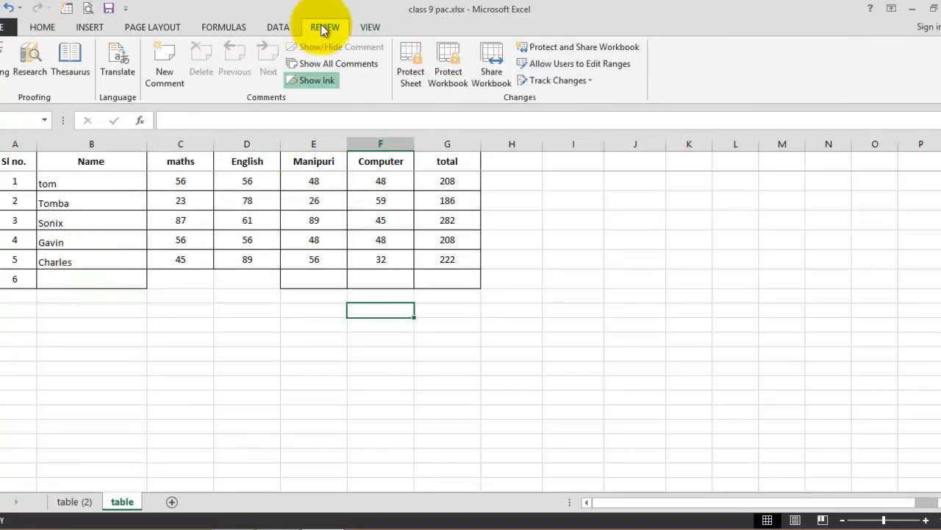
click(381, 29)
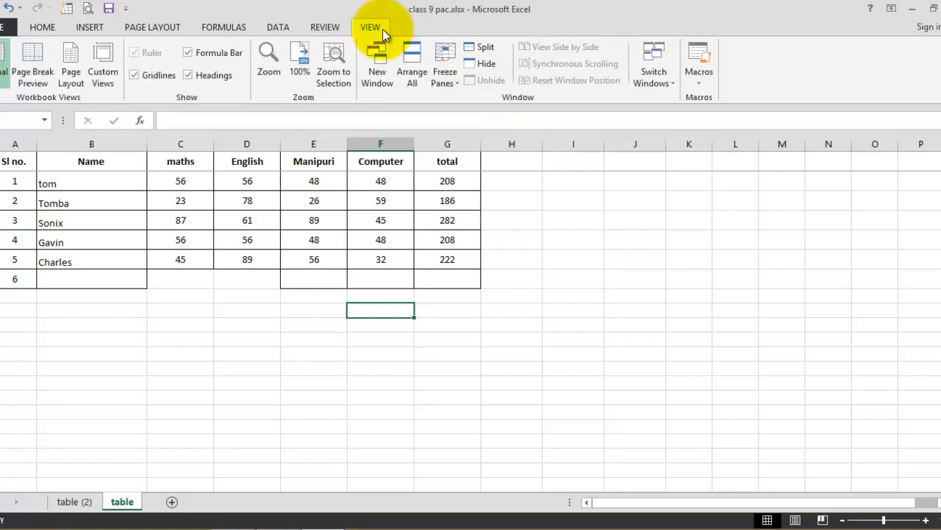
click(446, 77)
click(478, 107)
click(261, 275)
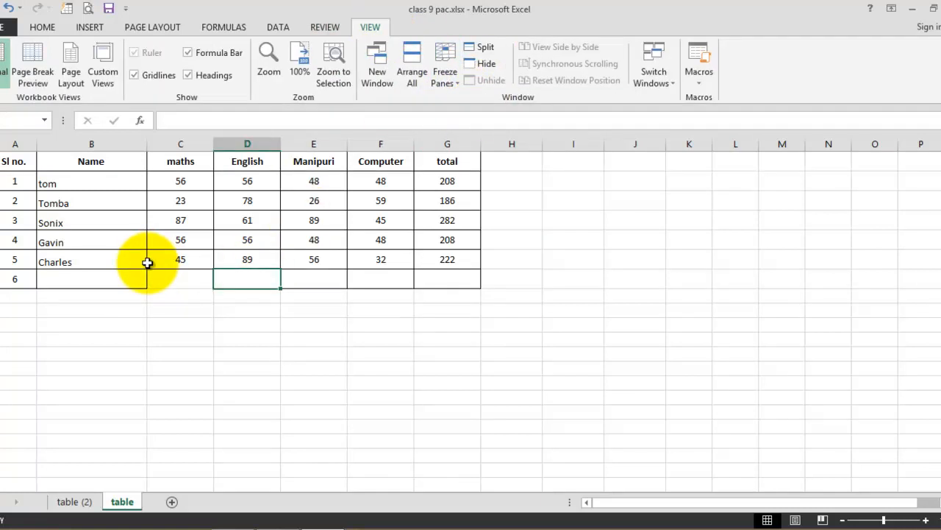
- With the panes unfrozen, try again to unhide the title row with only the column header row selected
right_click(4, 158)
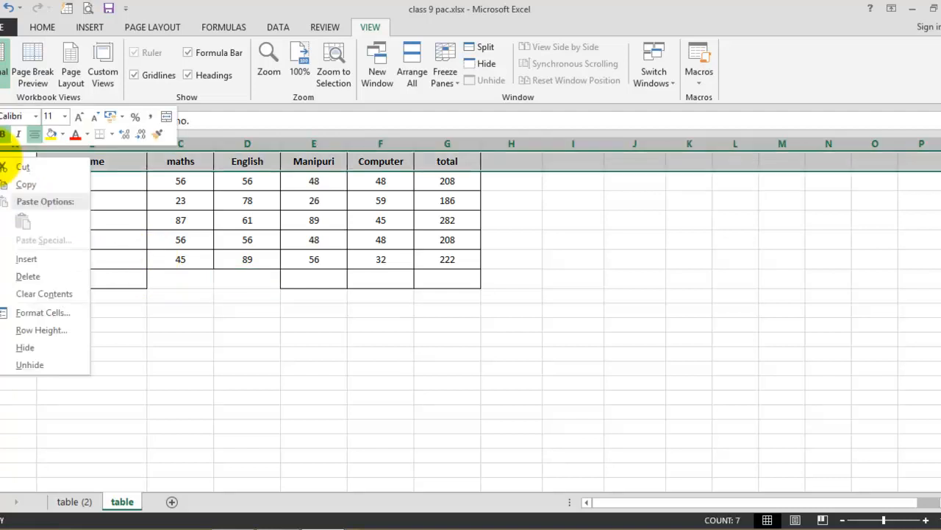
click(45, 363)
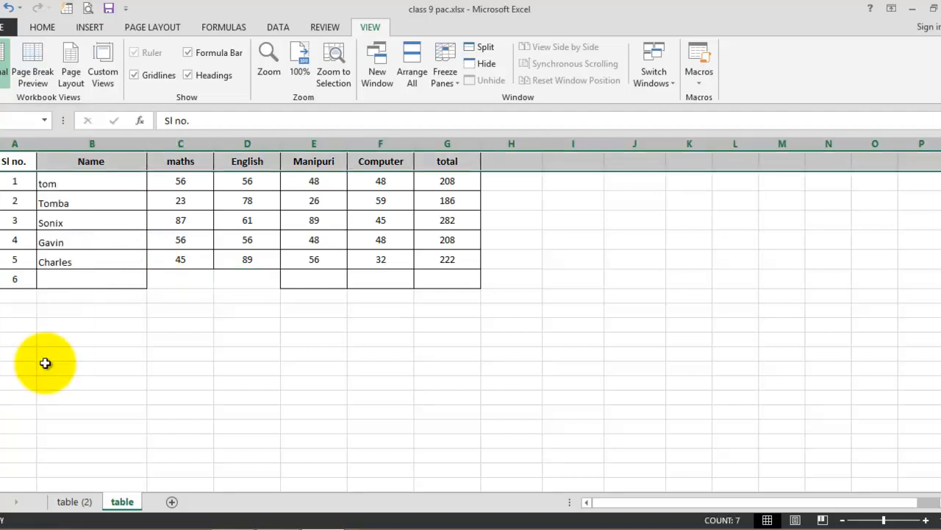
click(204, 295)
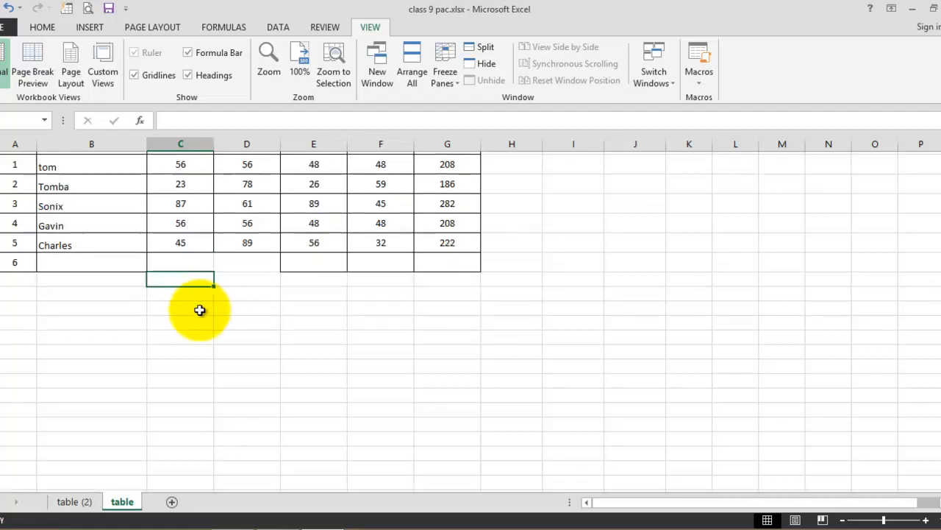
drag(940, 185, 940, 145)
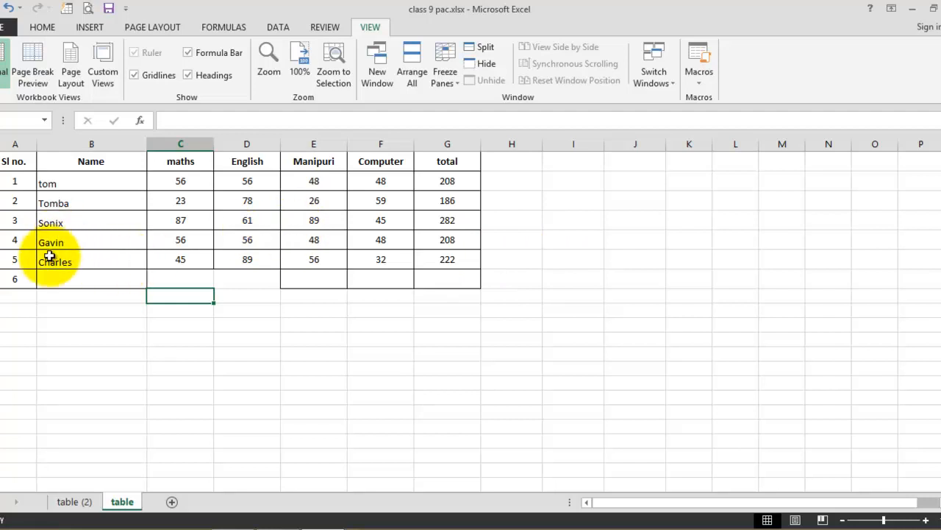
scroll(49, 256, down, 5)
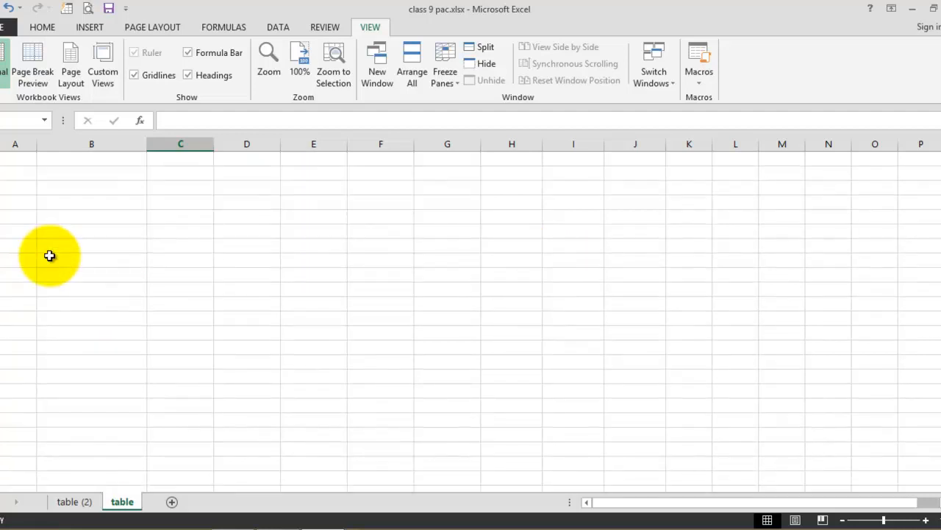
scroll(49, 256, up, 5)
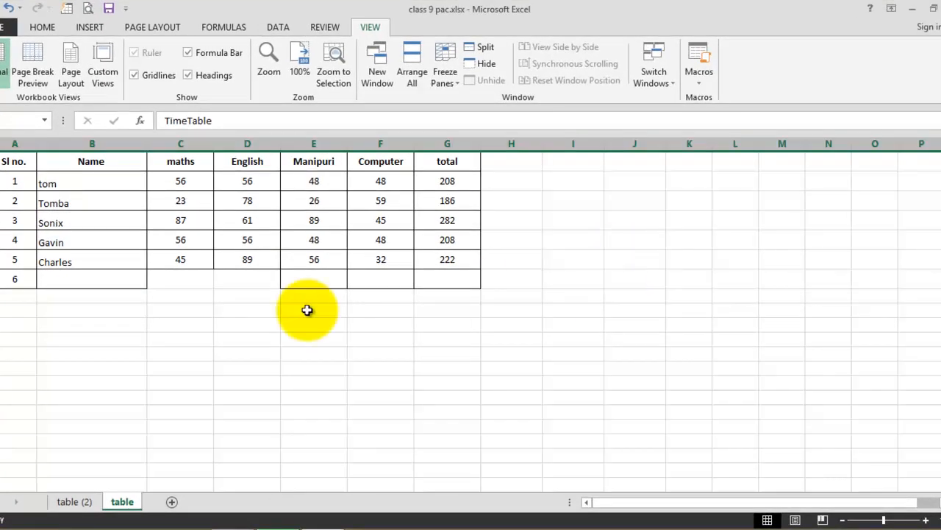
- Unhide the TimeTable title row above the column header row
scroll(4, 267, down, 2)
scroll(4, 254, up, 2)
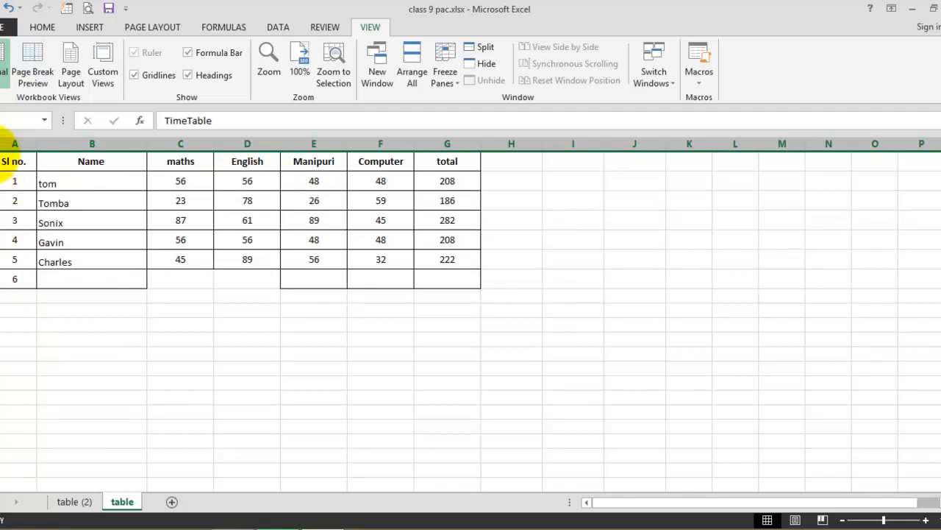
right_click(4, 154)
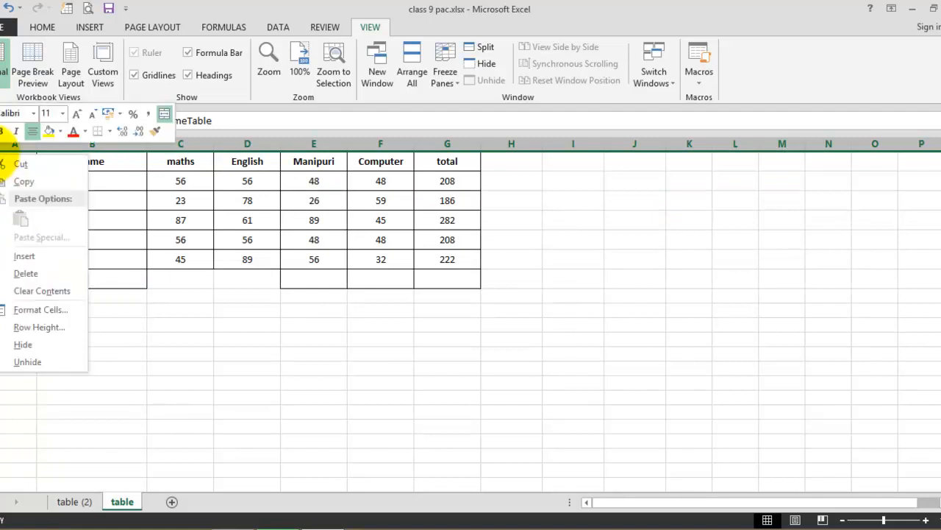
click(26, 363)
click(362, 370)
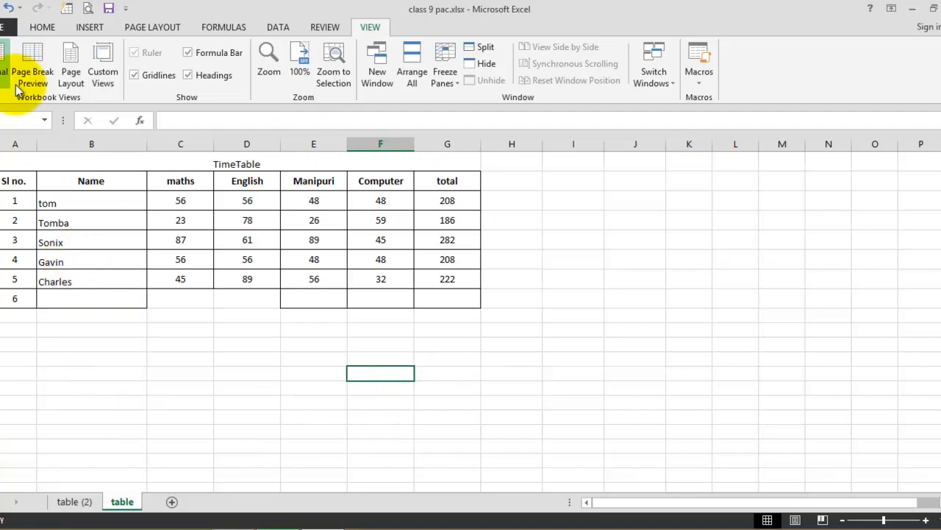
- Show the margins in the print preview of the "table" sheet and set the left margin to 0.79 cm
click(8, 30)
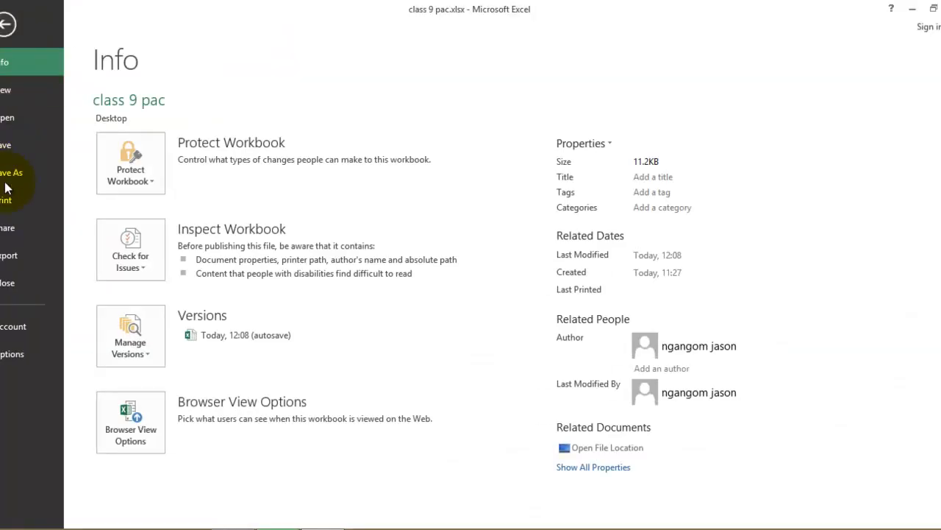
click(11, 206)
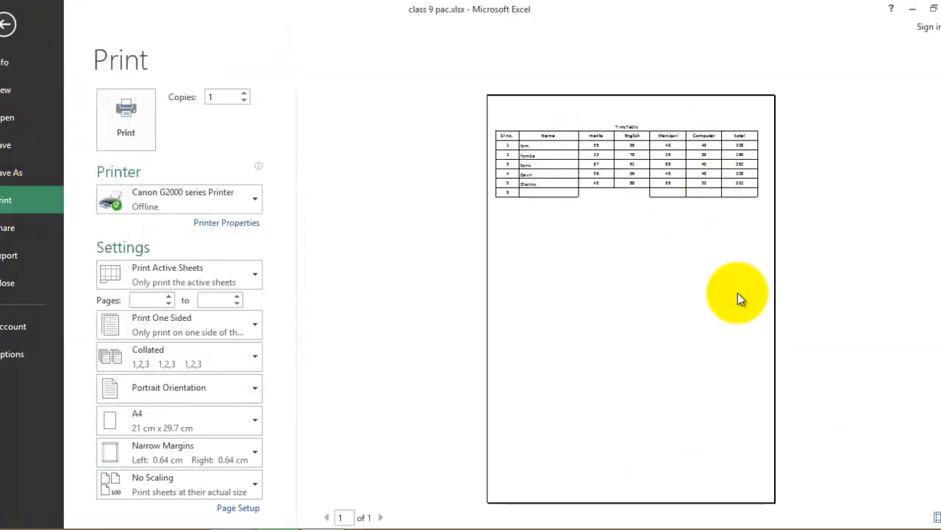
click(935, 517)
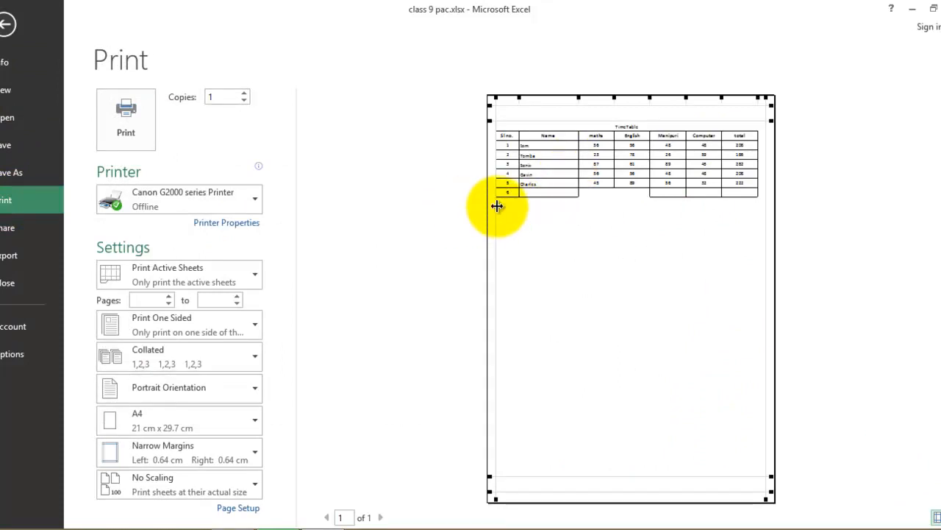
drag(497, 206, 501, 207)
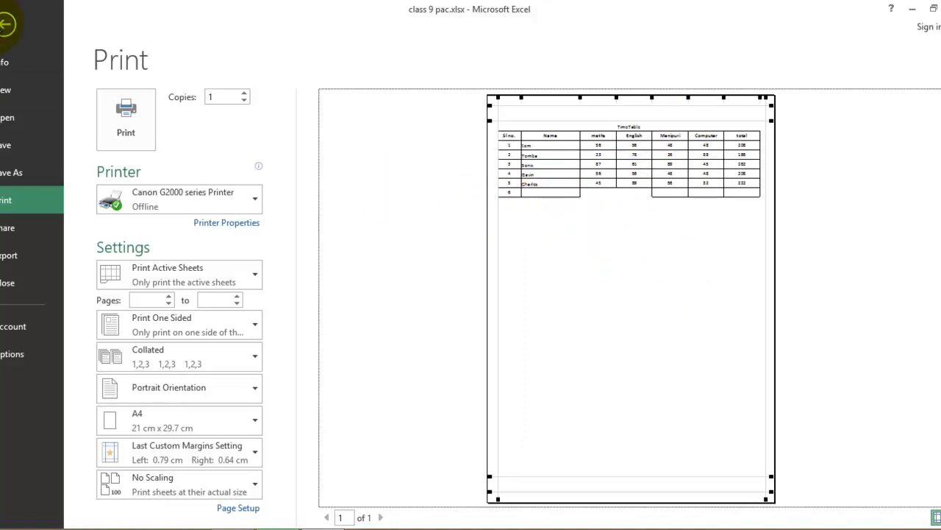
click(5, 24)
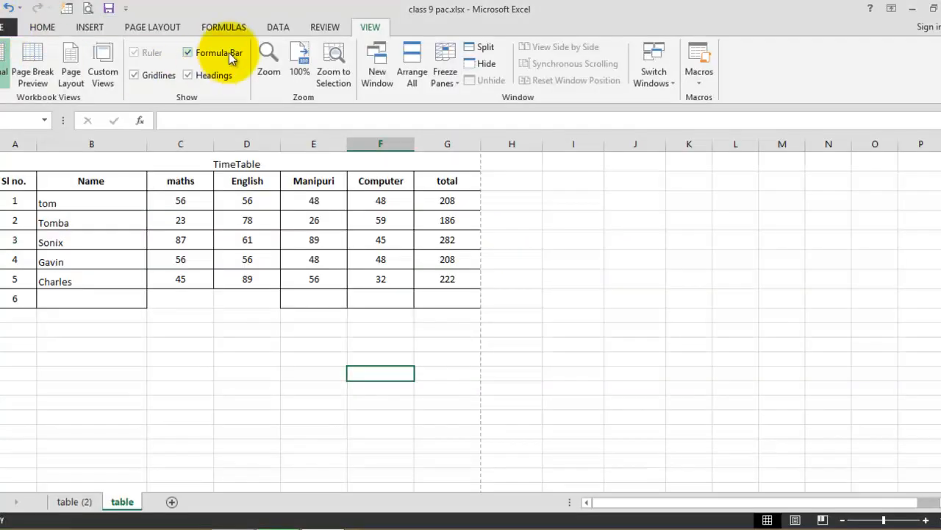
- Review the page size, orientation and margin presets available for the sheet without changing them
click(157, 29)
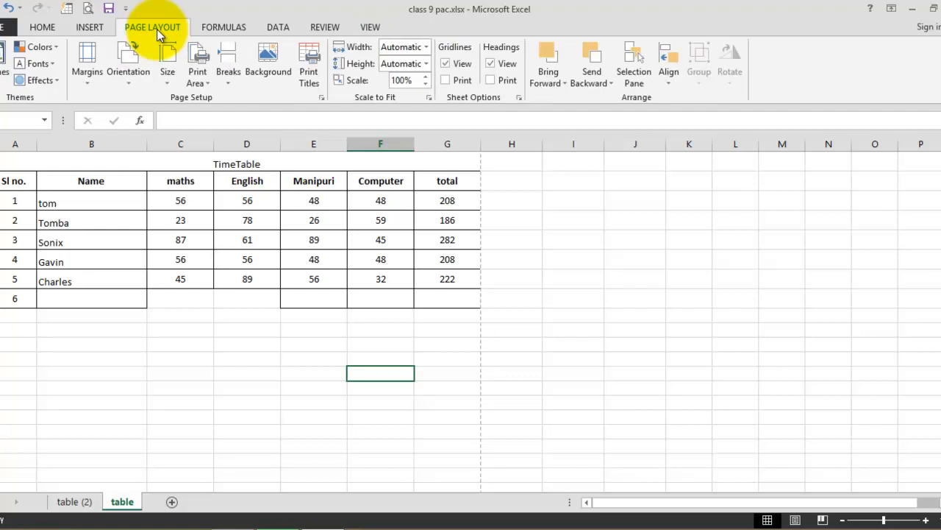
click(170, 83)
click(130, 78)
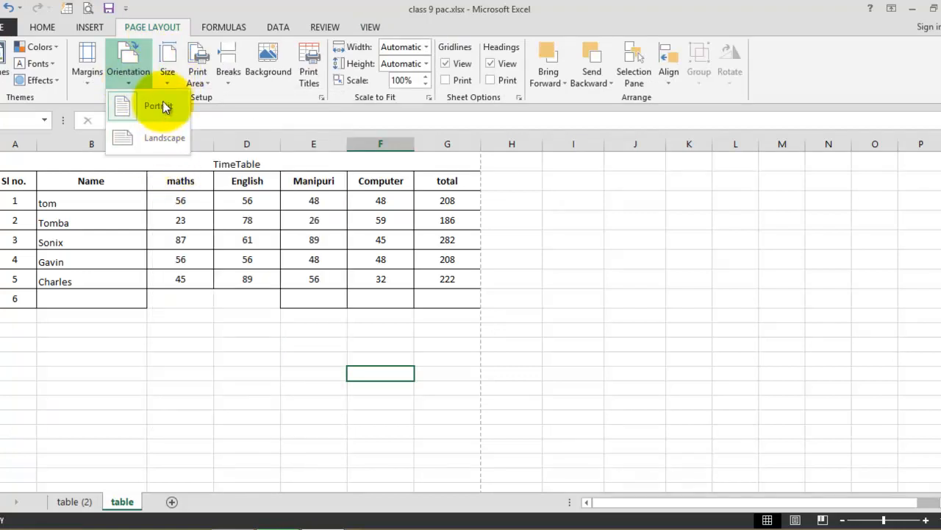
click(86, 74)
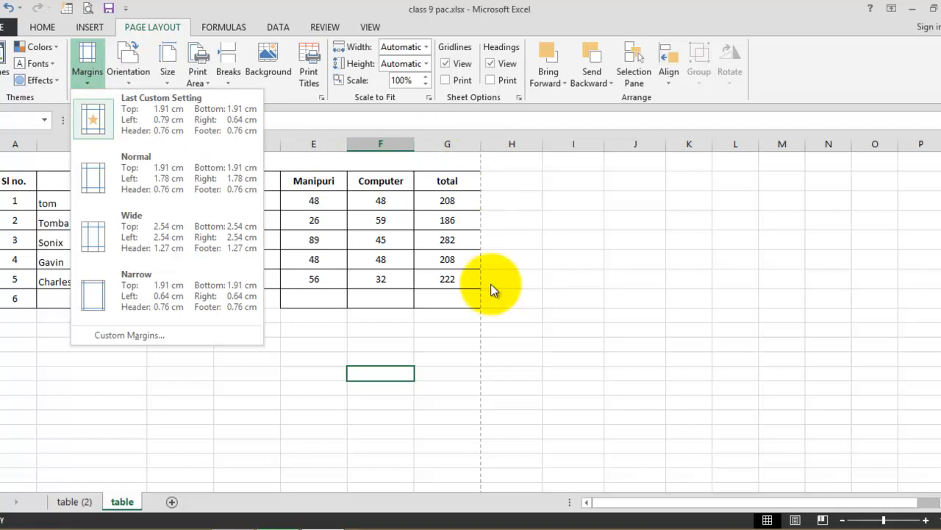
click(287, 377)
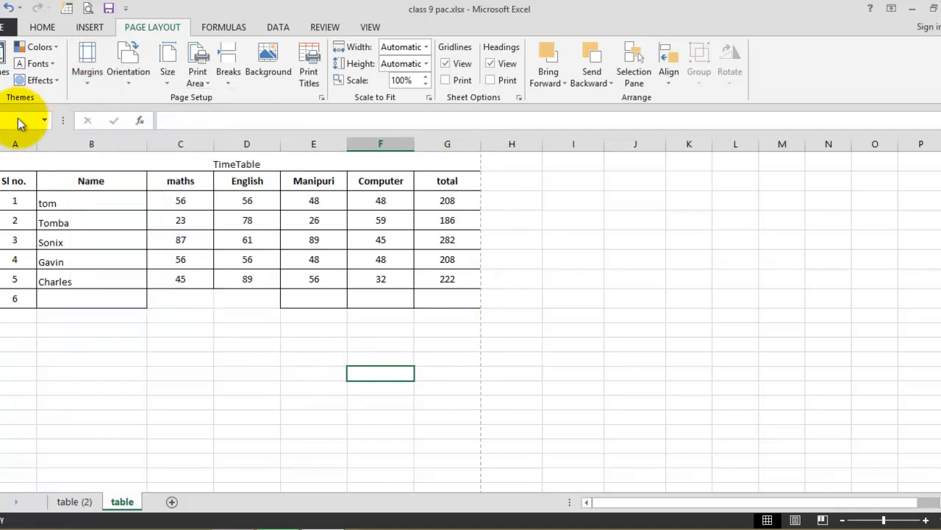
- Apply all borders to the marks table, from the Sl no. header through the total cell of row 6
drag(11, 183, 447, 298)
click(42, 27)
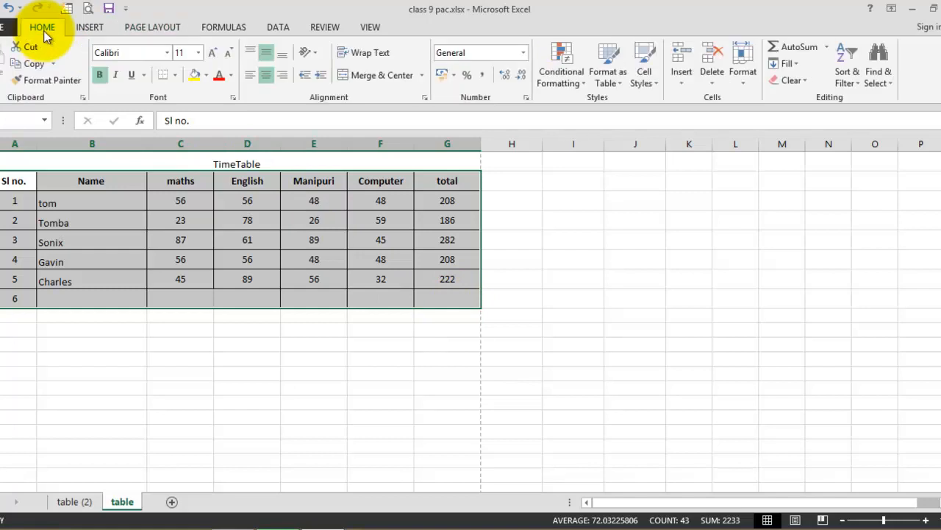
click(177, 75)
click(226, 182)
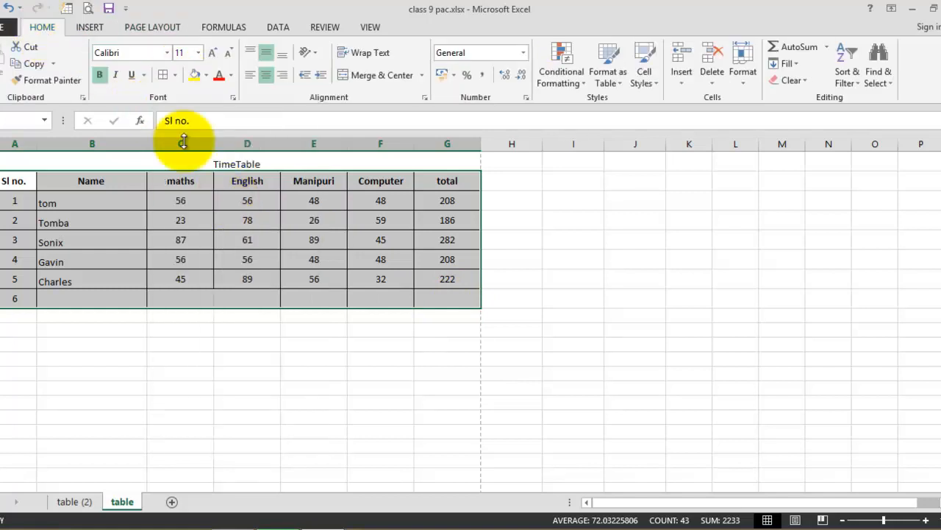
- Preview the bordered table for printing and set the page to Landscape Orientation
click(7, 27)
click(26, 197)
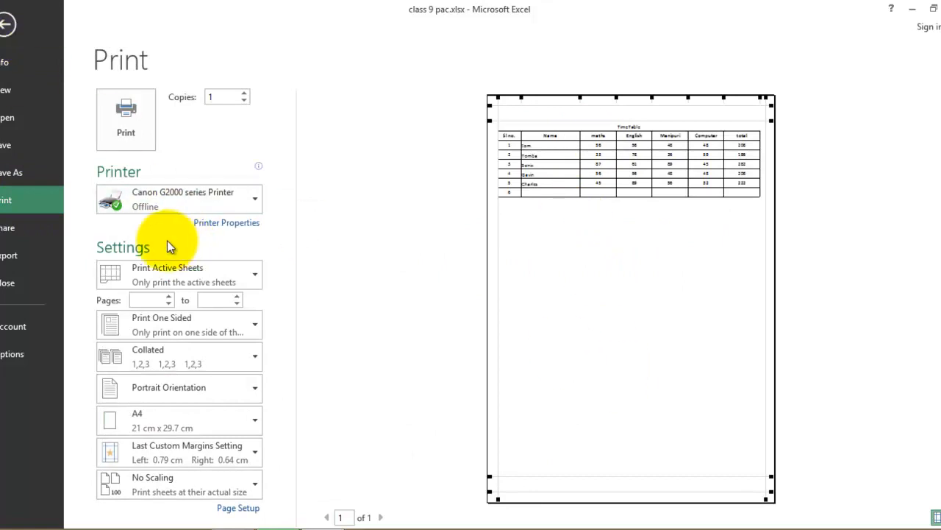
click(230, 392)
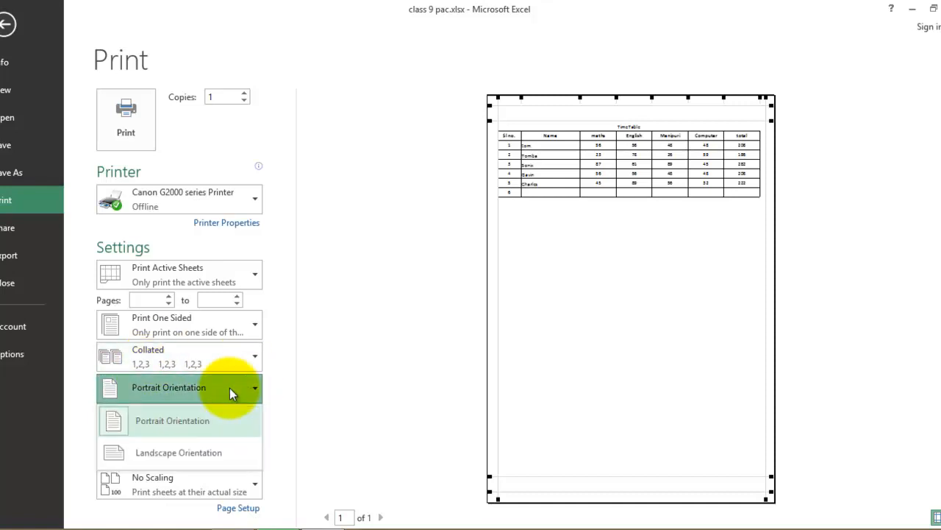
click(173, 455)
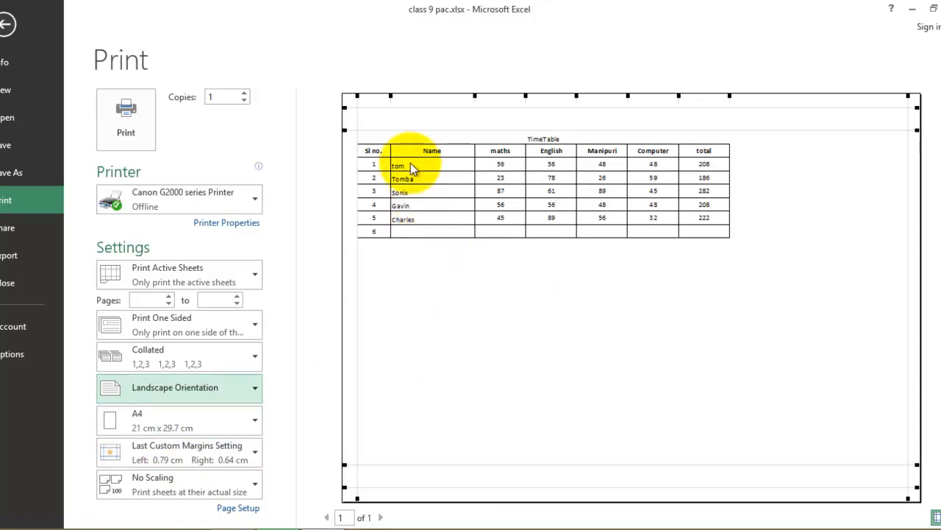
- Widen the left margin to 4.62 cm and enlarge the top margin directly in the landscape print preview
drag(356, 171, 433, 185)
drag(645, 131, 621, 213)
drag(432, 266, 432, 266)
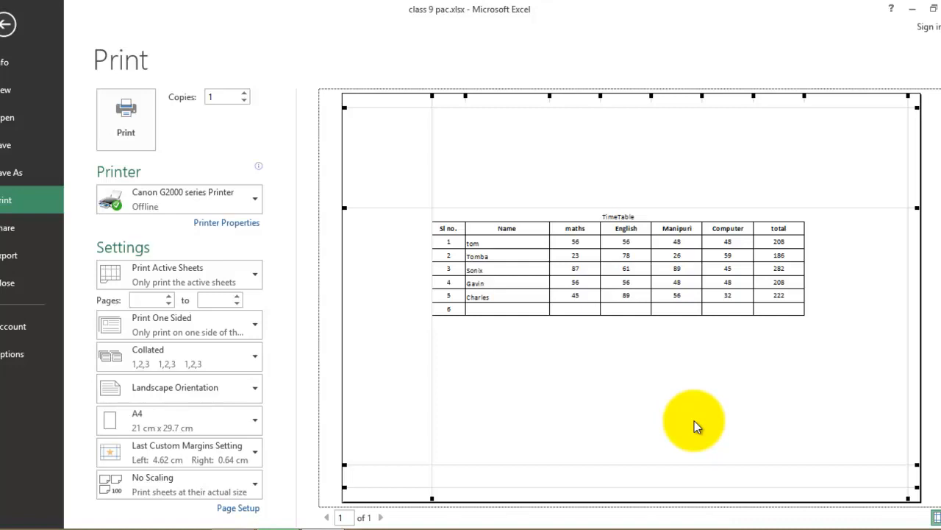
- Review the available printers without changing the selection and return to the worksheet
click(256, 198)
click(298, 141)
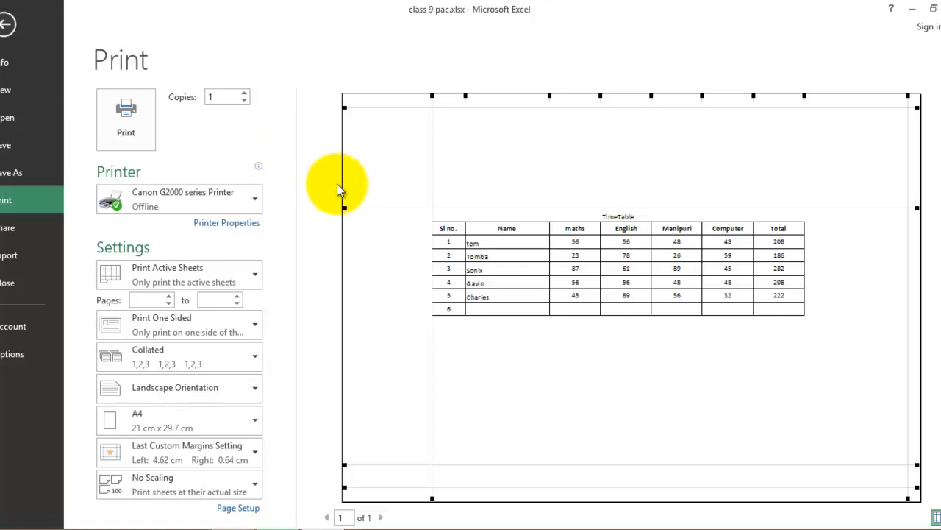
click(7, 28)
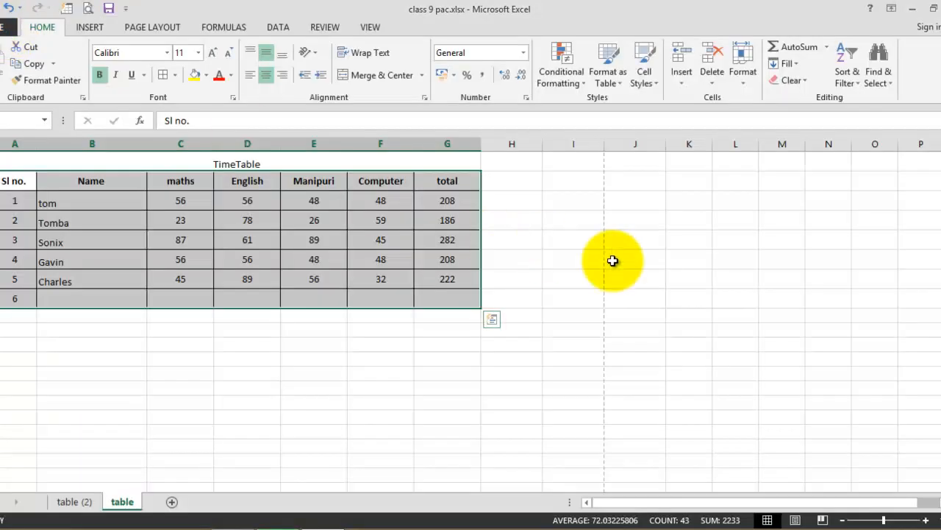